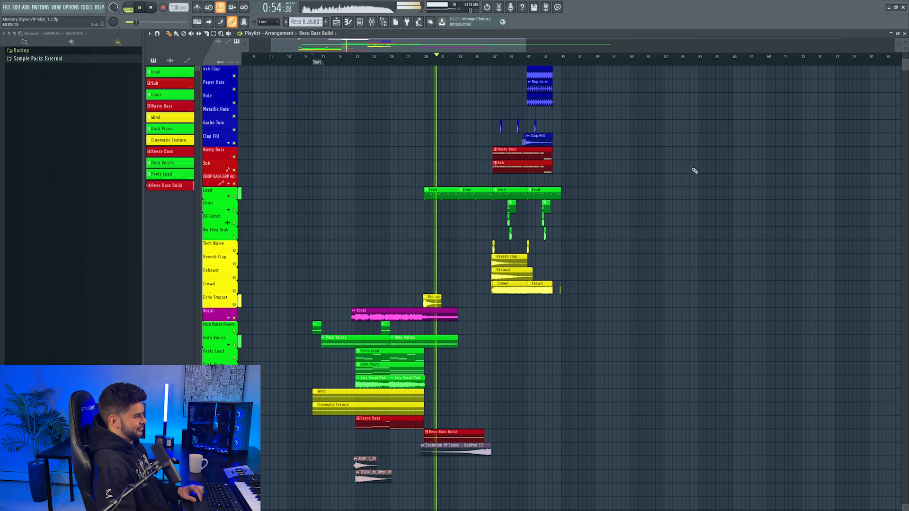
Examine the vocal, break, build and drop clips across the whole arrangement.
scroll(694, 170, "up", 1)
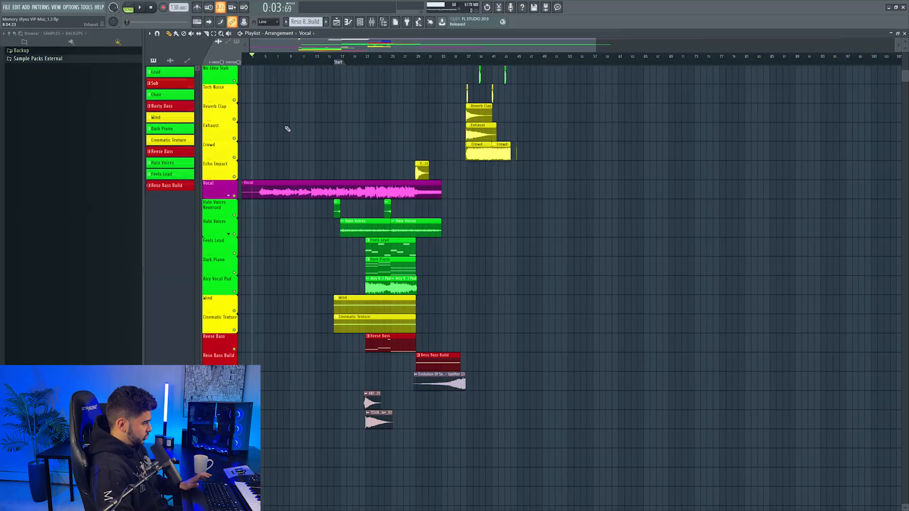
scroll(315, 91, "up", 3)
scroll(396, 148, "down", 2)
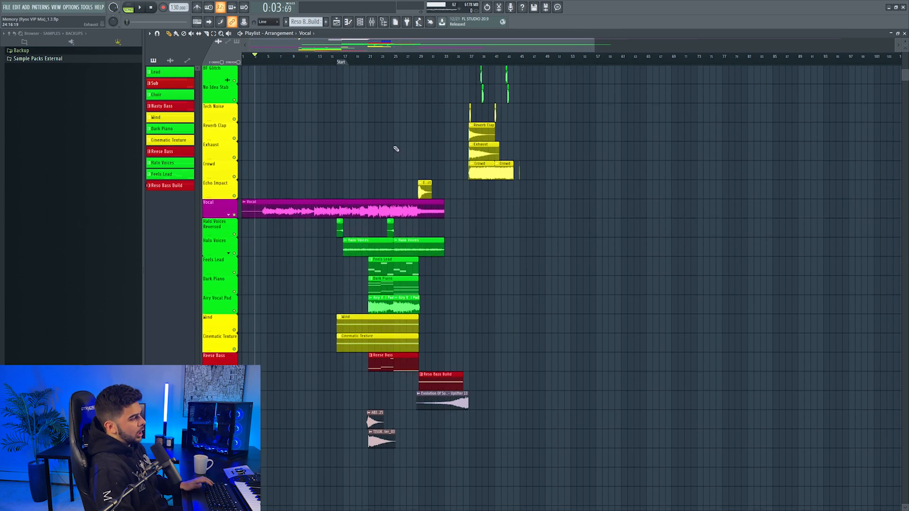
scroll(372, 57, "up", 3)
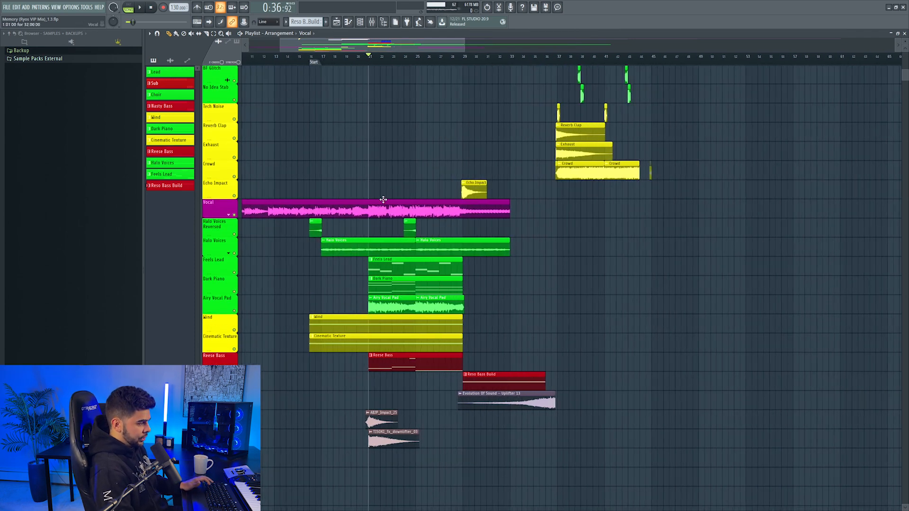
left_click_drag(447, 323, 452, 467)
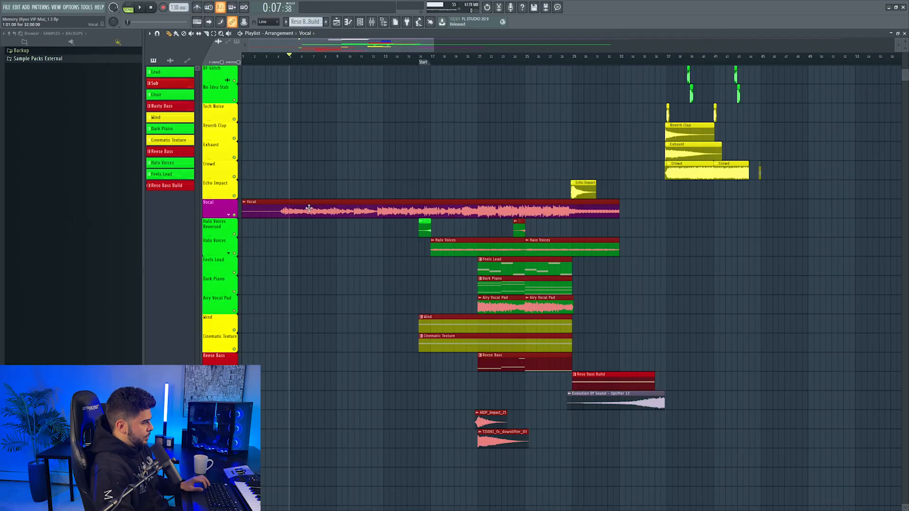
scroll(310, 211, "down", 2)
left_click_drag(283, 175, 406, 335)
scroll(401, 246, "down", 3)
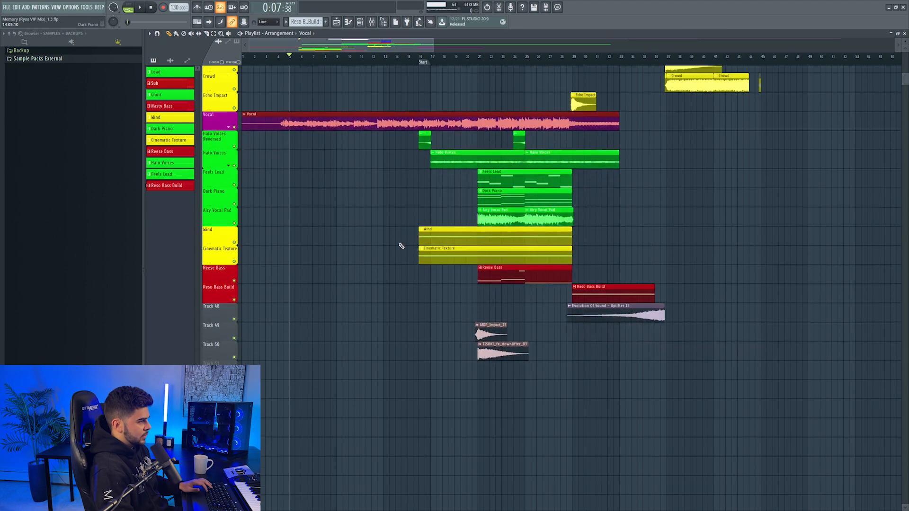
scroll(401, 246, "up", 3)
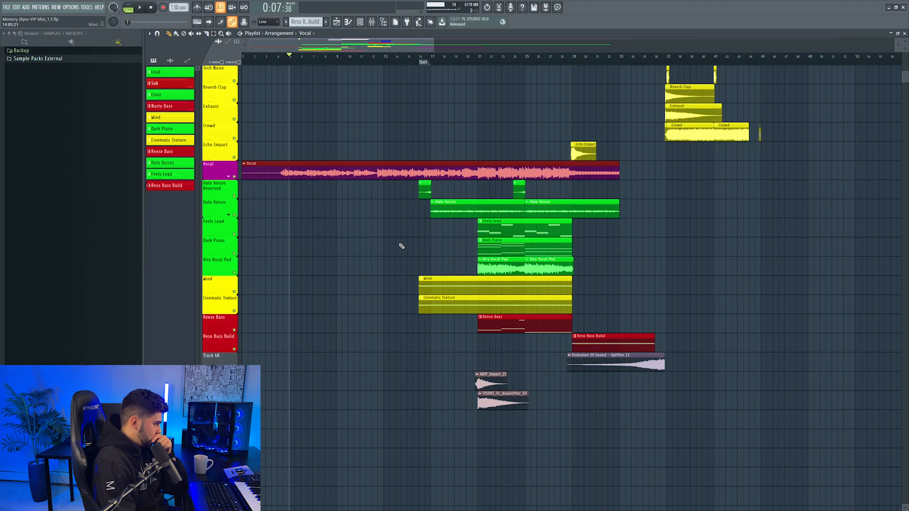
scroll(389, 238, "down", 2)
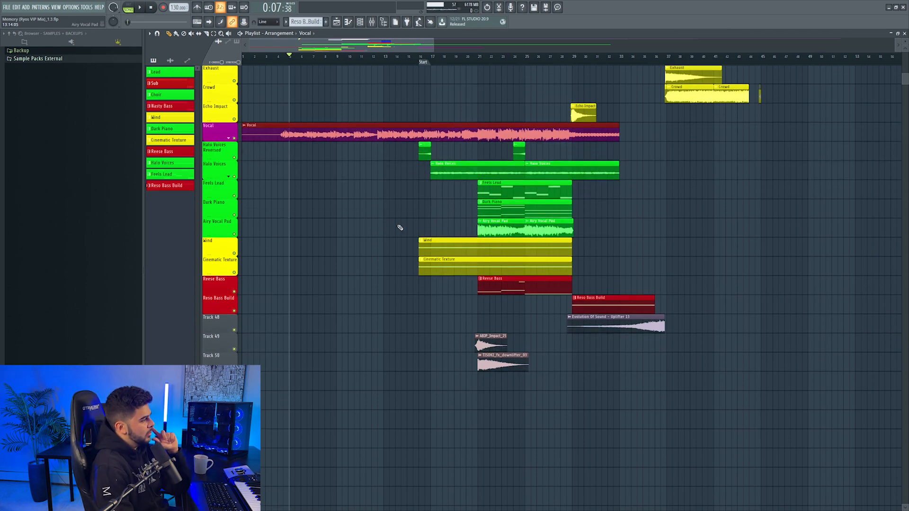
left_click_drag(384, 148, 578, 290)
scroll(545, 214, "up", 4)
left_click_drag(582, 101, 614, 217)
scroll(718, 115, "up", 4)
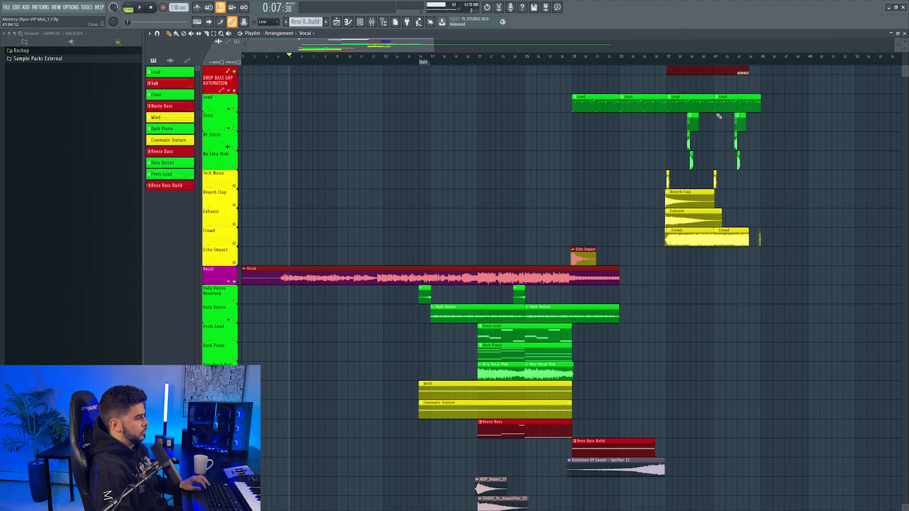
Insert three empty tracks between the Vocal and Halo Voices Reversed tracks and expand the Sample Packs External folder.
left_click(391, 195)
right_click(391, 195)
scroll(367, 231, "down", 4)
scroll(367, 231, "down", 5)
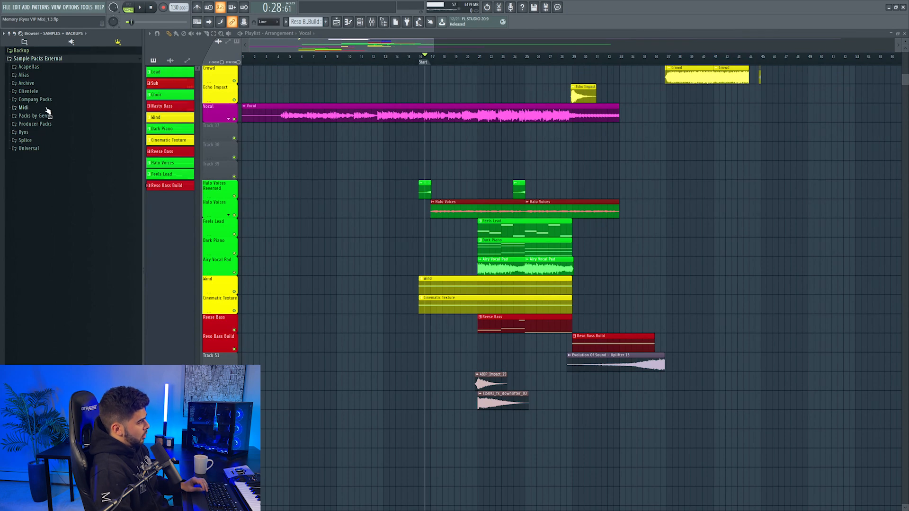
Copy the New Kick clips from the drop to bar 5 on the empty Track 37 beneath the vocal.
scroll(406, 81, "up", 5)
scroll(406, 81, "down", 4)
scroll(801, 75, "up", 15)
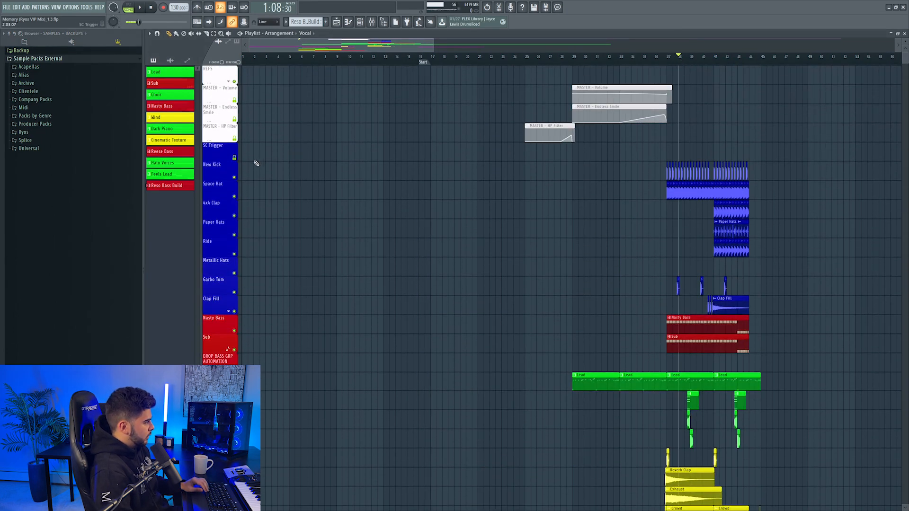
right_click(234, 177)
key("space")
key("space")
double_click(670, 170)
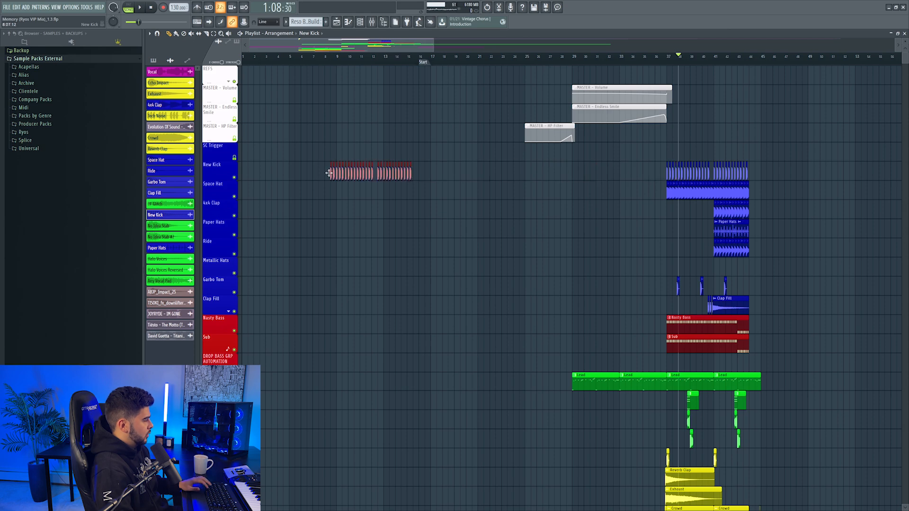
left_click_drag(330, 173, 325, 174)
scroll(347, 167, "down", 5)
Rename the Start marker at bar 5 as Verse.
right_click(294, 62)
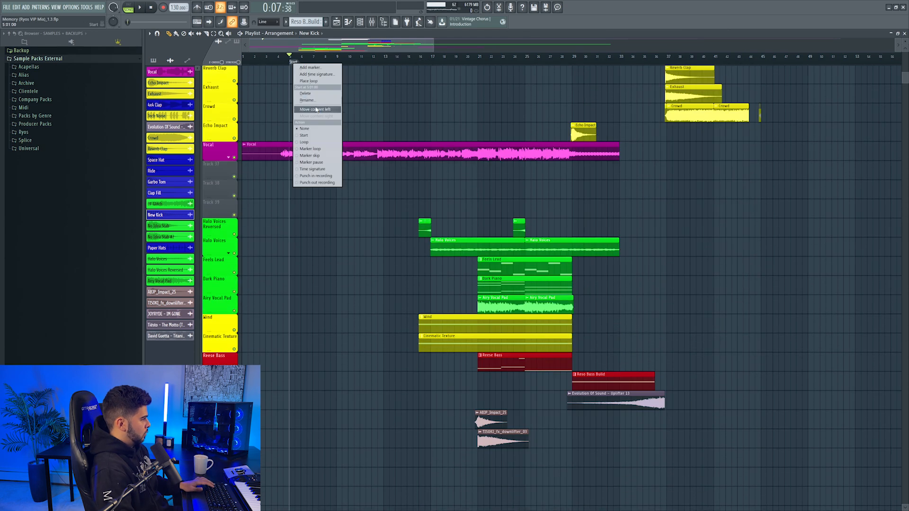
left_click(314, 100)
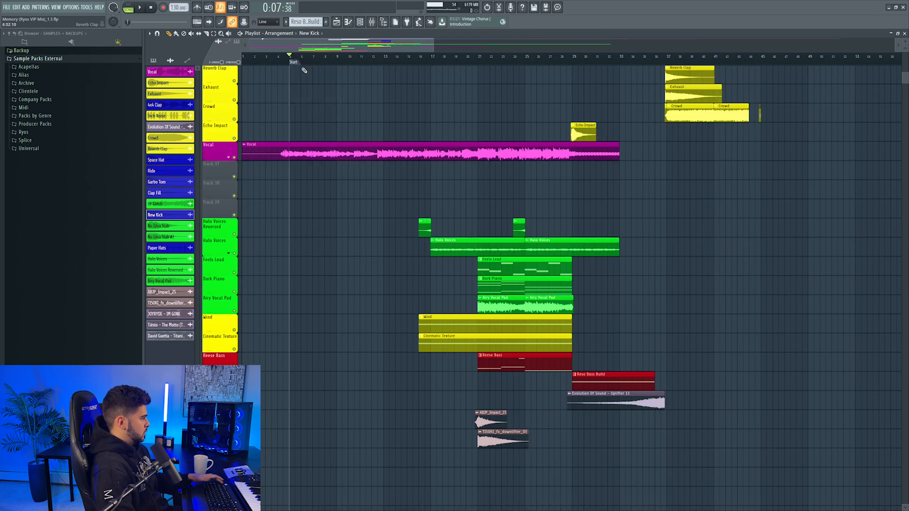
right_click(296, 63)
left_click(314, 101)
type("Verse")
key("Return")
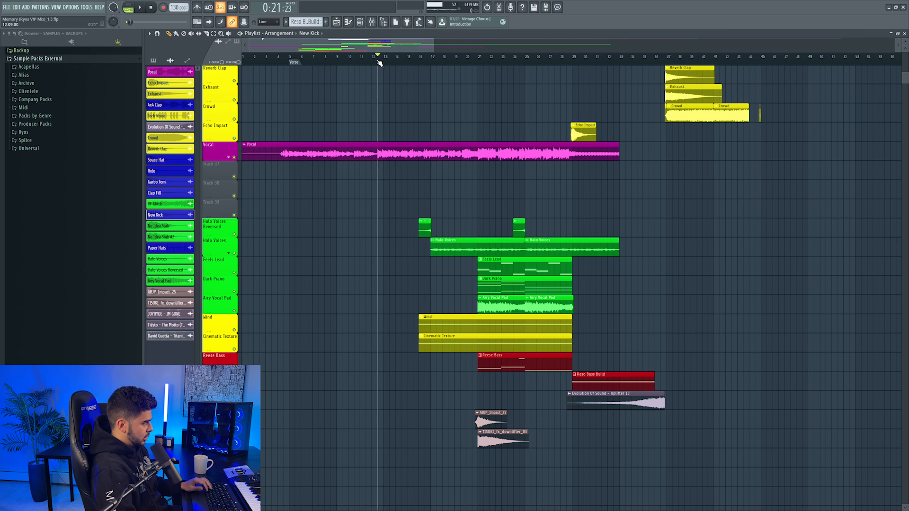
Add a marker named Pre at bar 13 and one named Hook at bar 21.
key("alt+t")
type("Pr")
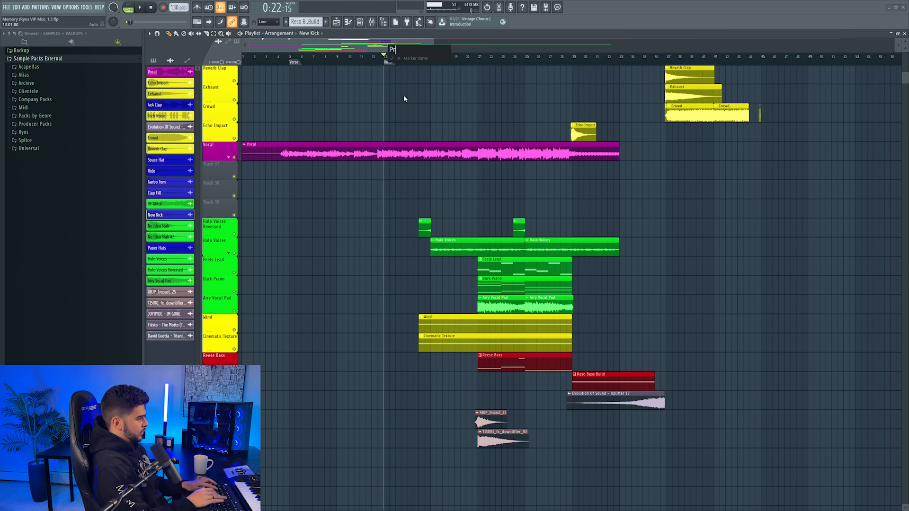
key("space")
key("space")
left_click(482, 63)
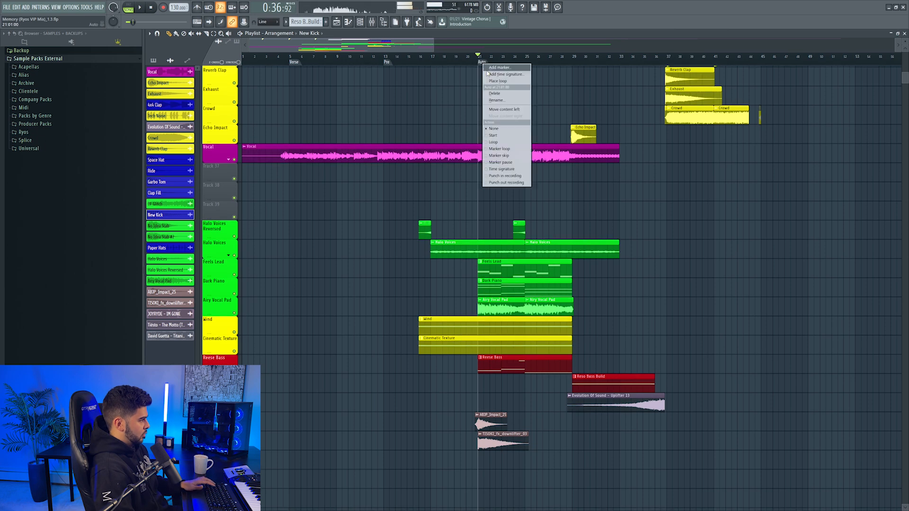
left_click(503, 100)
type("Hook")
key("Return")
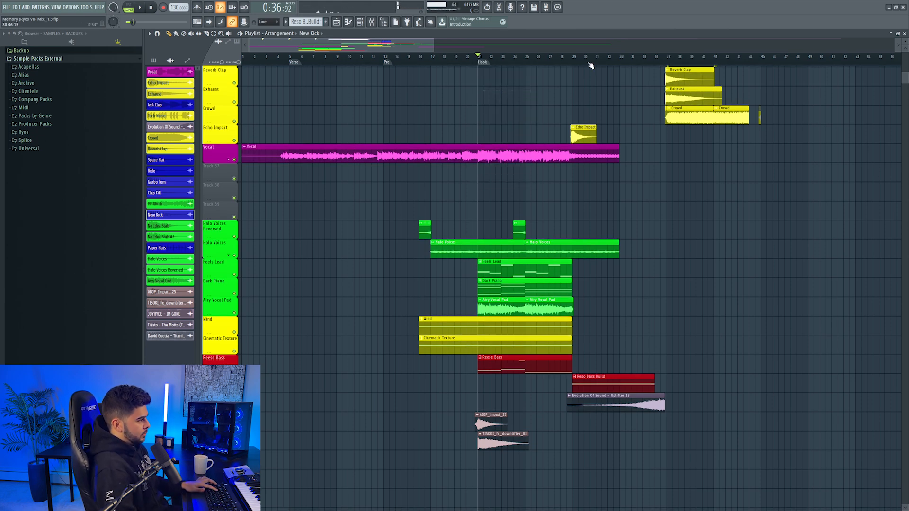
Add a marker named Build at bar 29 and one named Drop at bar 37.
key("alt+t")
left_click(575, 63)
left_click(595, 100)
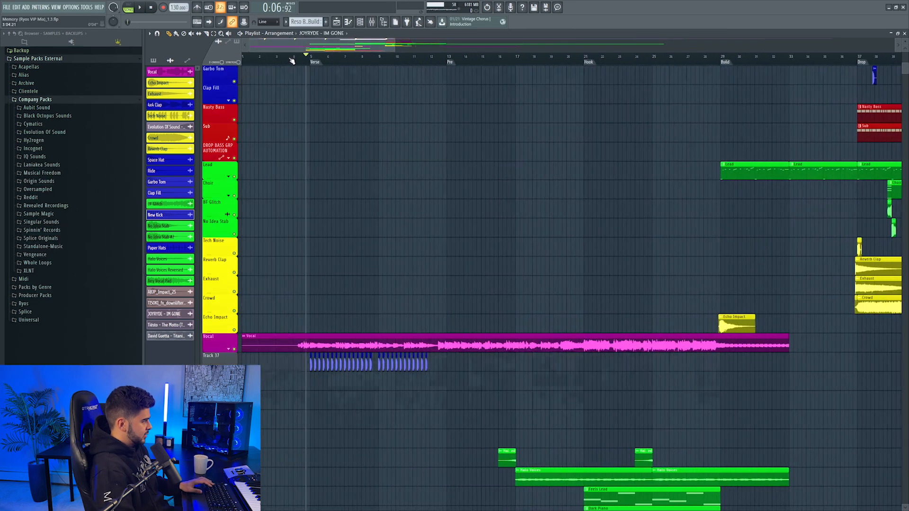
Make the copied New Kick clips in the verse unique and name the clips and their track Verse Kick.
scroll(292, 61, "up", 3)
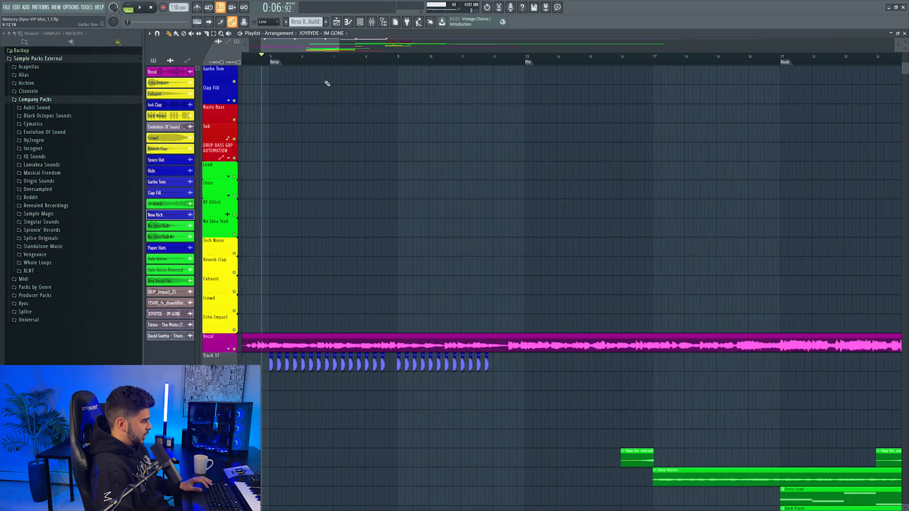
scroll(266, 62, "up", 4)
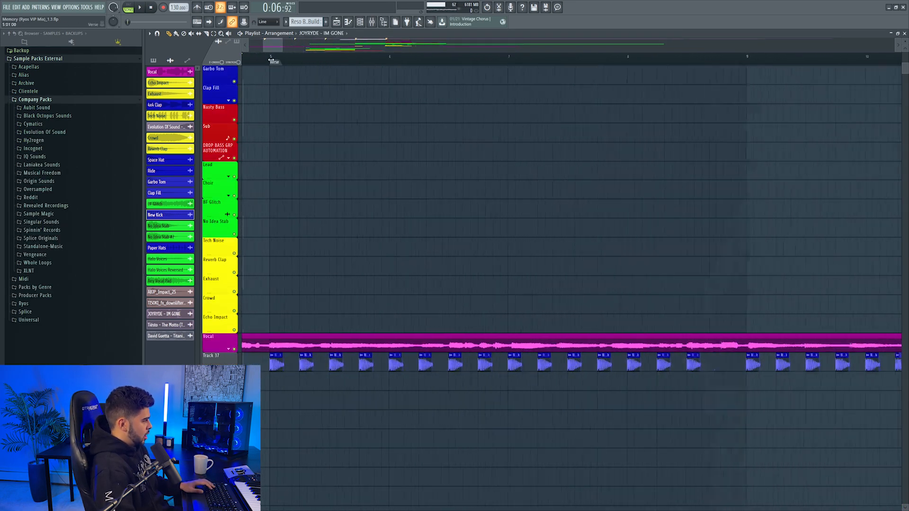
right_click(273, 358)
left_click(289, 395)
key("Escape")
right_click(272, 359)
left_click(295, 409)
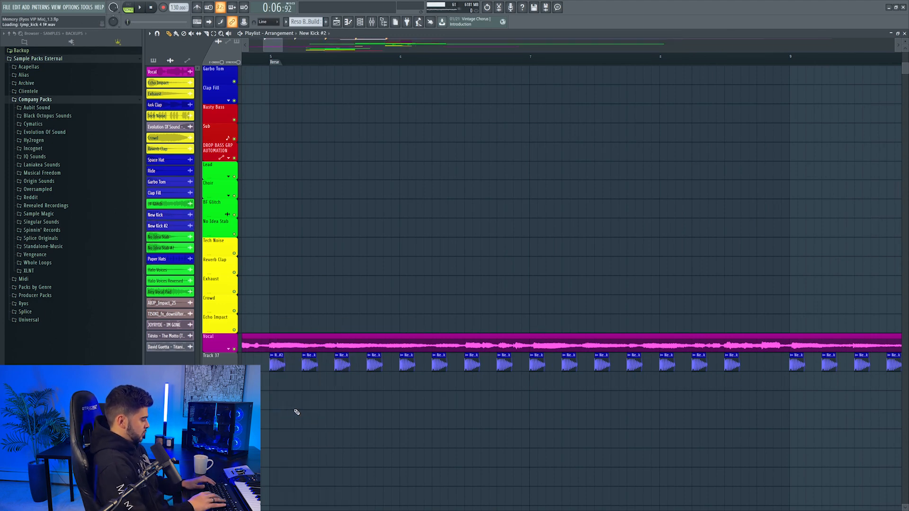
right_click(274, 360)
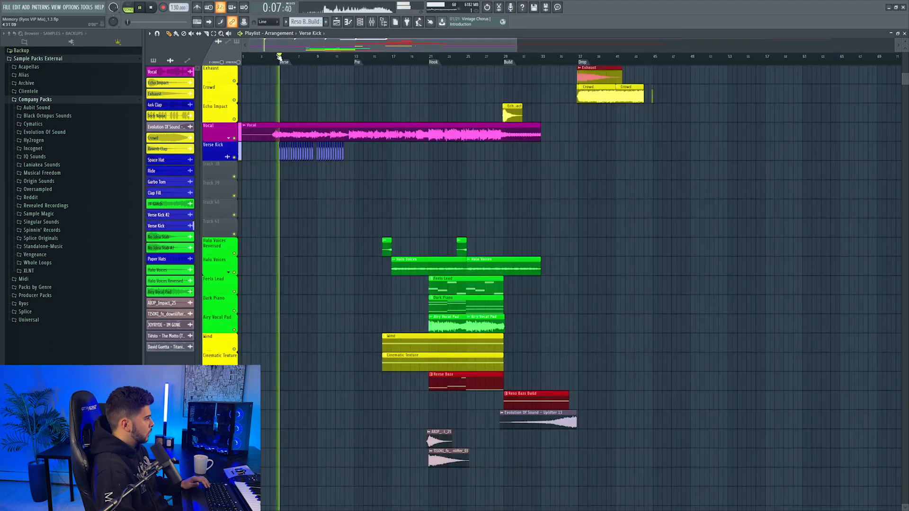
Duplicate the eight-bar block of Verse Kick clips so the copy starts at the Pre marker.
scroll(281, 62, "up", 4)
scroll(303, 61, "up", 2)
scroll(300, 61, "down", 4)
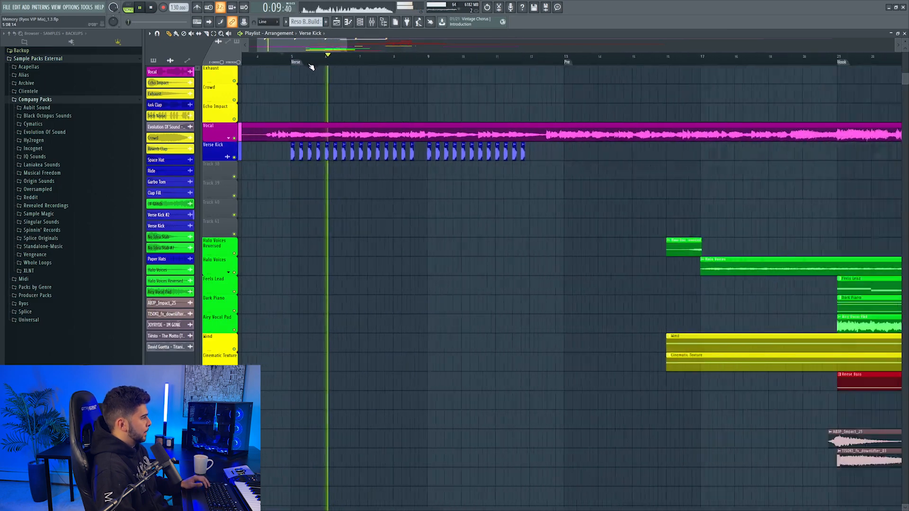
left_click_drag(538, 148, 249, 152)
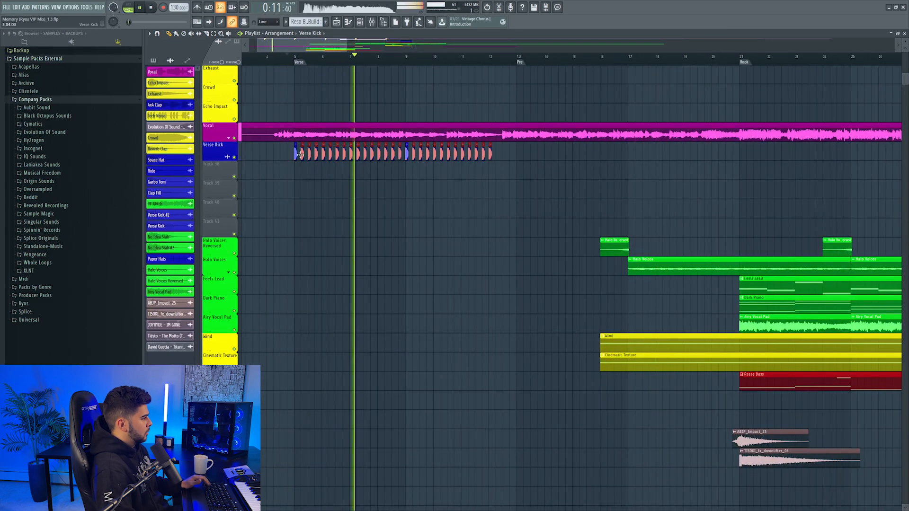
key("ctrl+b")
scroll(391, 75, "down", 3)
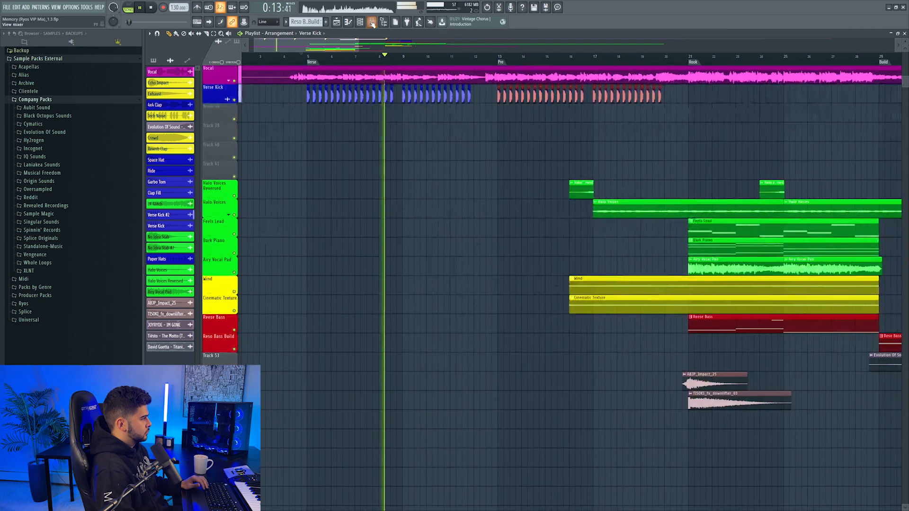
key("F9")
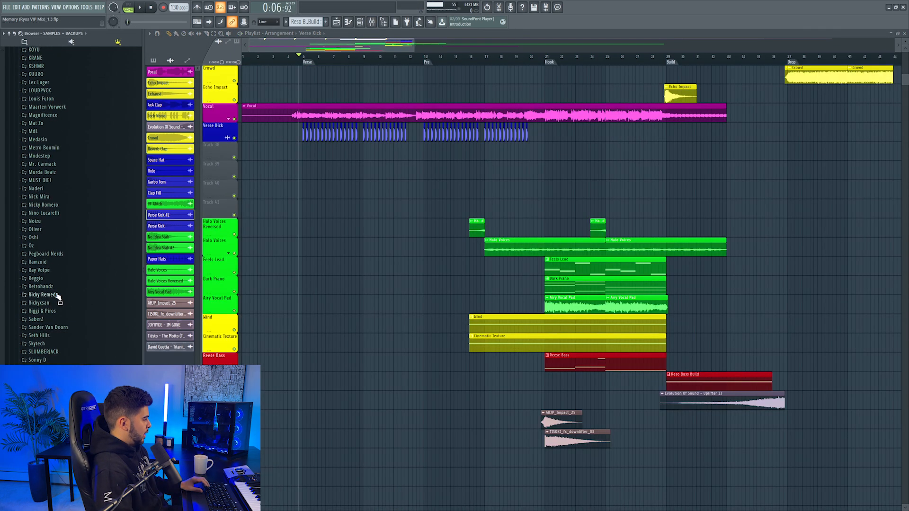
Place the Ryos - Knight Clap Loops - New Wave sample on Track 38 and repeat it beneath the Verse Kick clips.
scroll(64, 308, "down", 10)
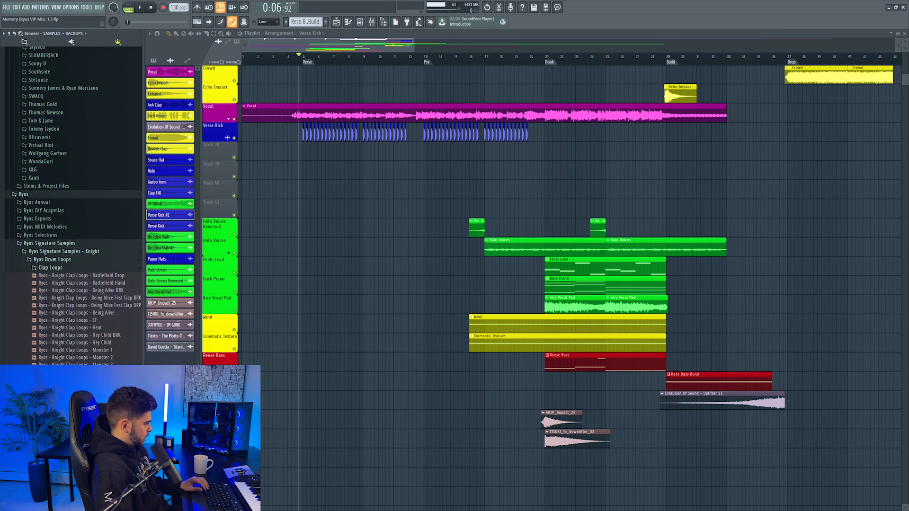
left_click_drag(326, 183, 314, 153)
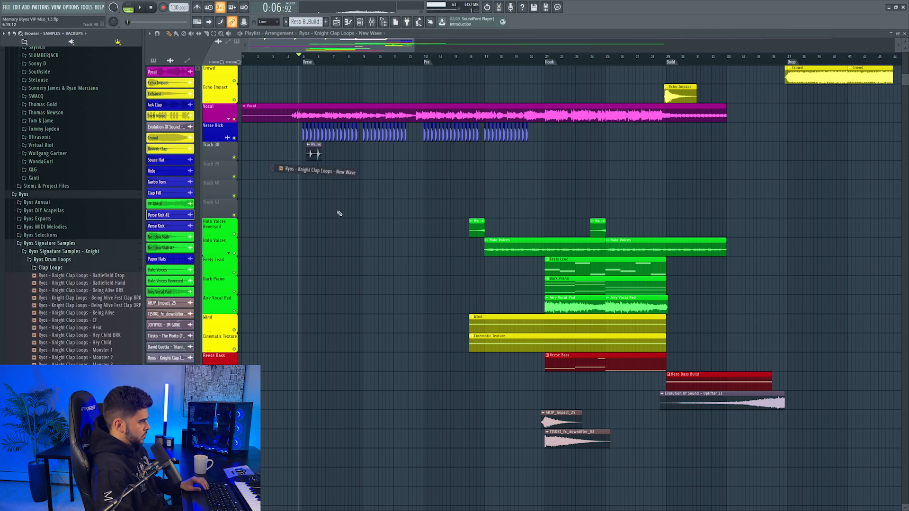
scroll(313, 153, "up", 5)
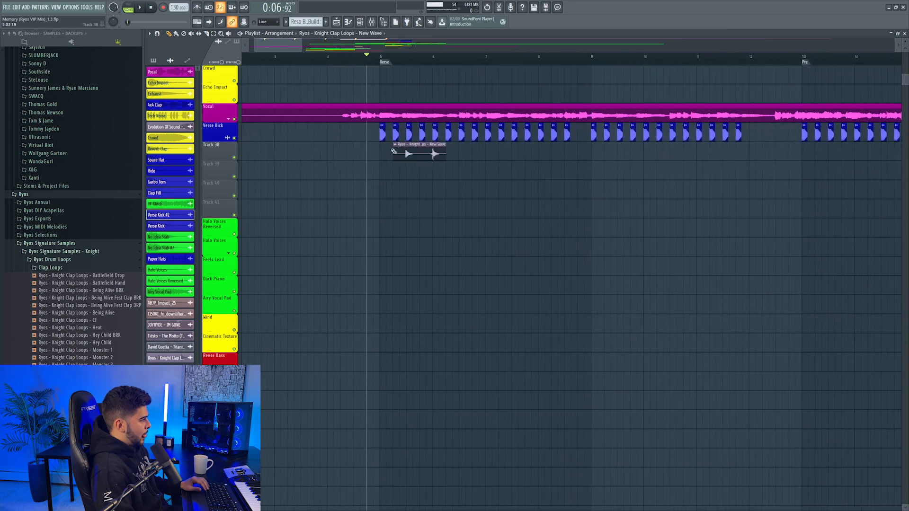
scroll(396, 90, "down", 5)
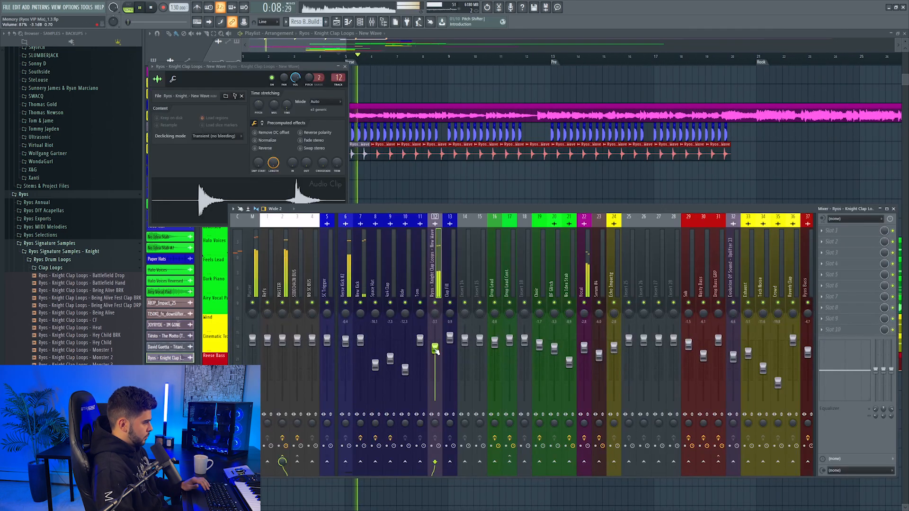
Lower the clap loop's mixer volume to about -4.2 dB and replace the New Wave sample with Being Alive.
left_click_drag(436, 350, 436, 354)
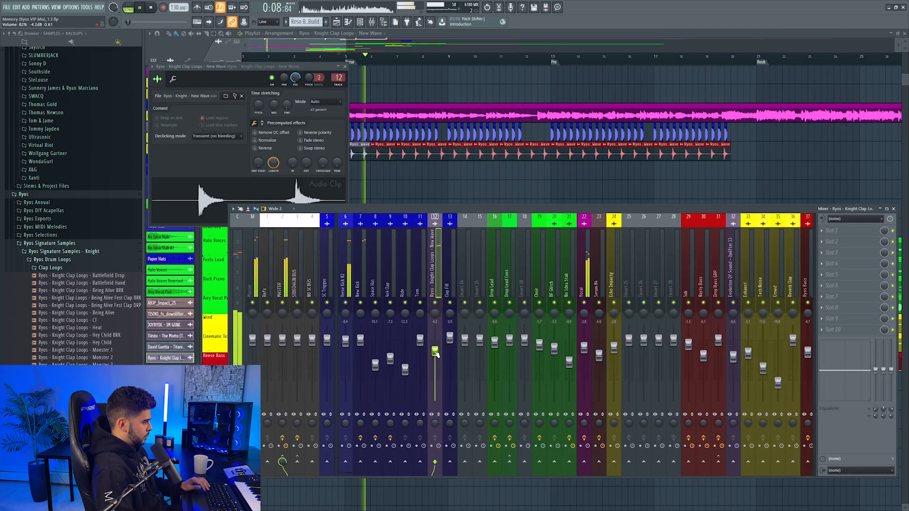
key("F12")
key("space")
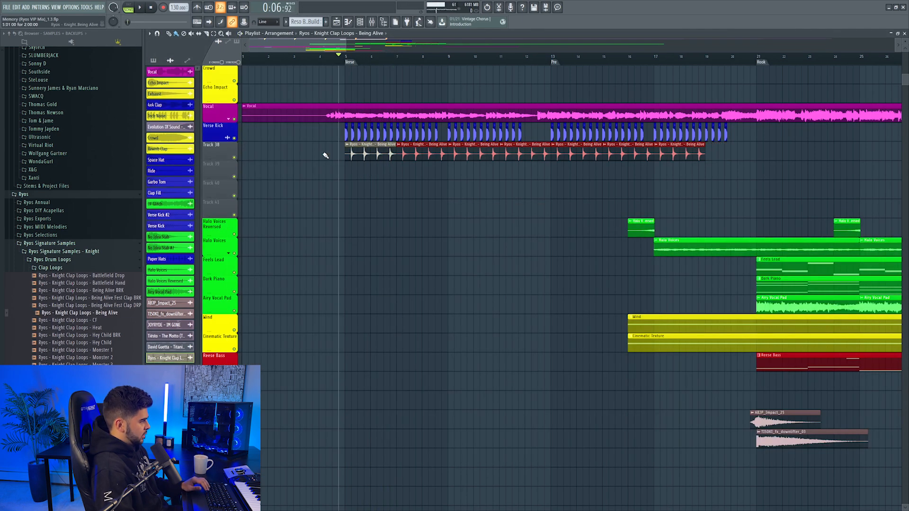
Rename the clap loop's track and clips as Verse Clap and colour them blue.
right_click(225, 142)
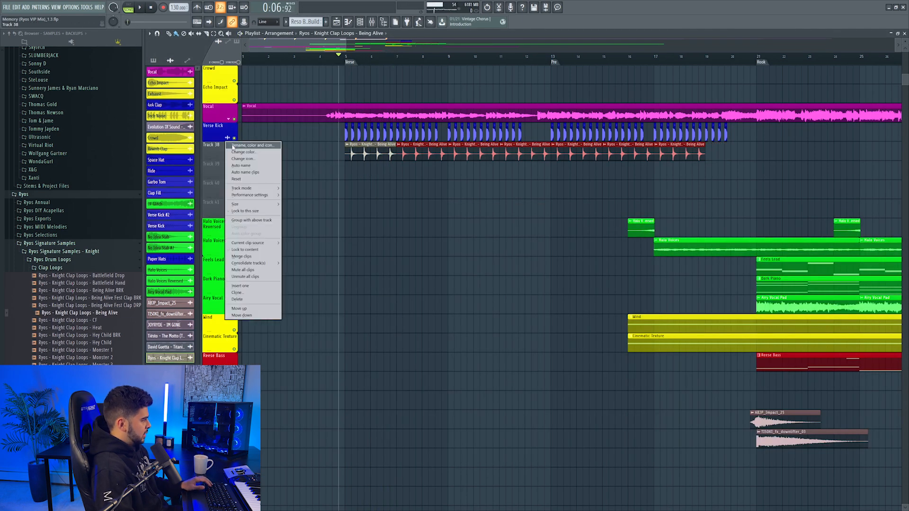
left_click(247, 144)
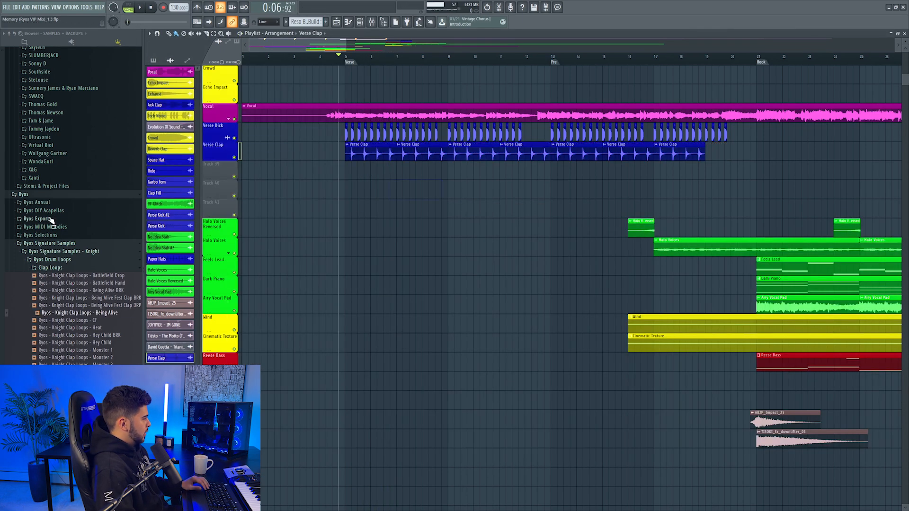
Repeat the NOIZU_hihat_open_short_04 sample on the off-beats of Track 39 in the verse and lower its mixer volume.
scroll(42, 198, "up", 10)
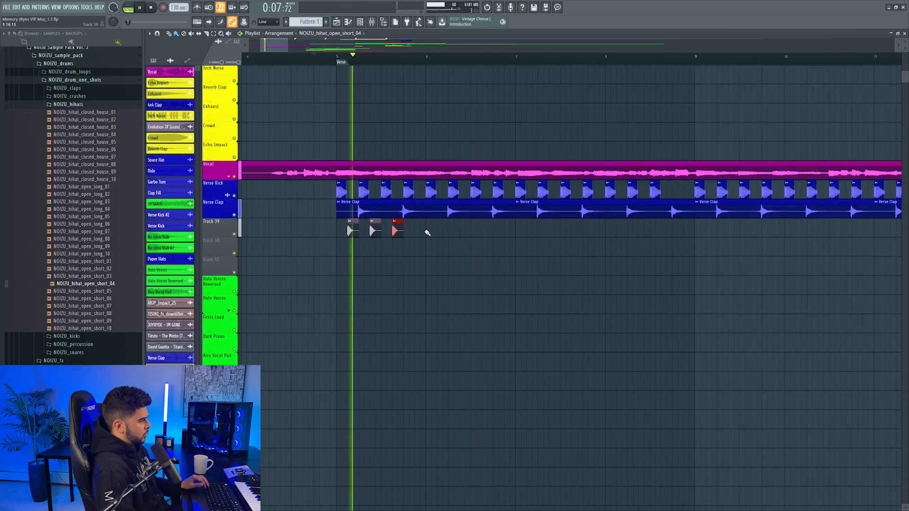
left_click(396, 231)
left_click(418, 231)
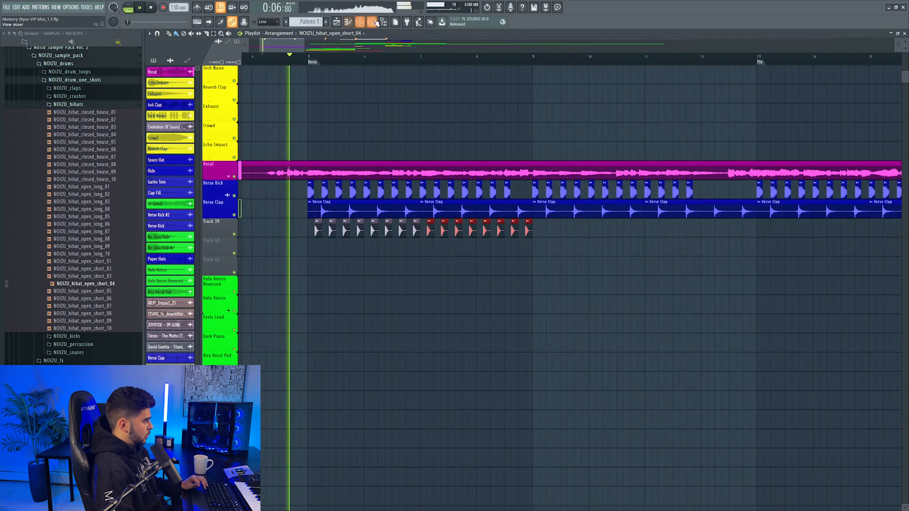
key("F9")
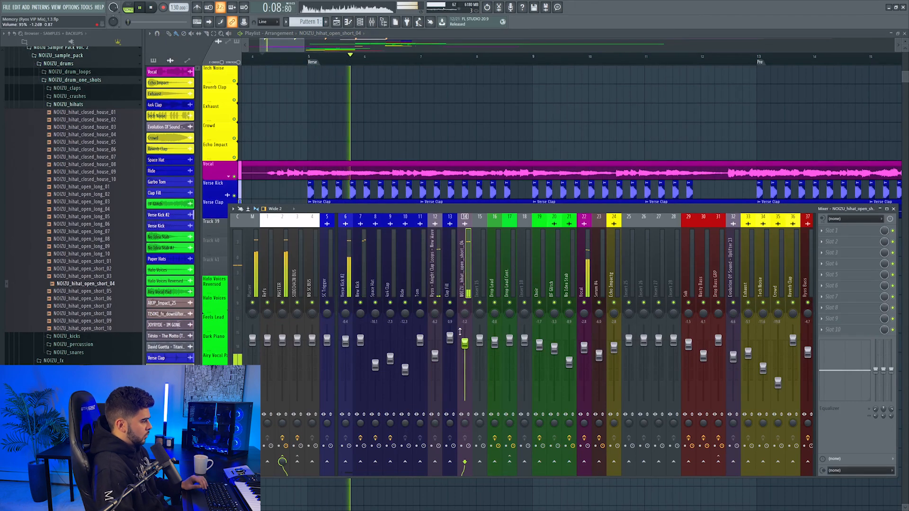
key("F9")
scroll(356, 74, "down", 3)
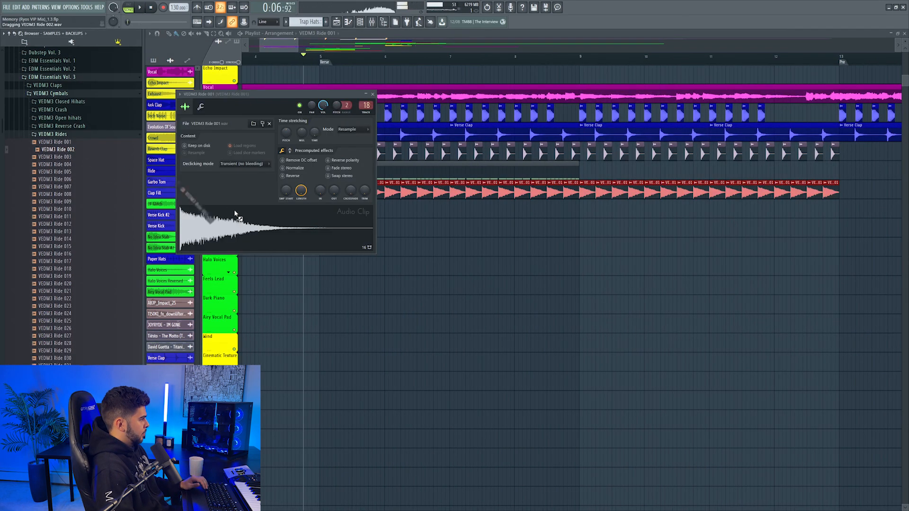
Swap the ride sample on Track 41 for VEDM3 Ride 002 and rename the track and its clips as Verse Ride in blue.
key("space")
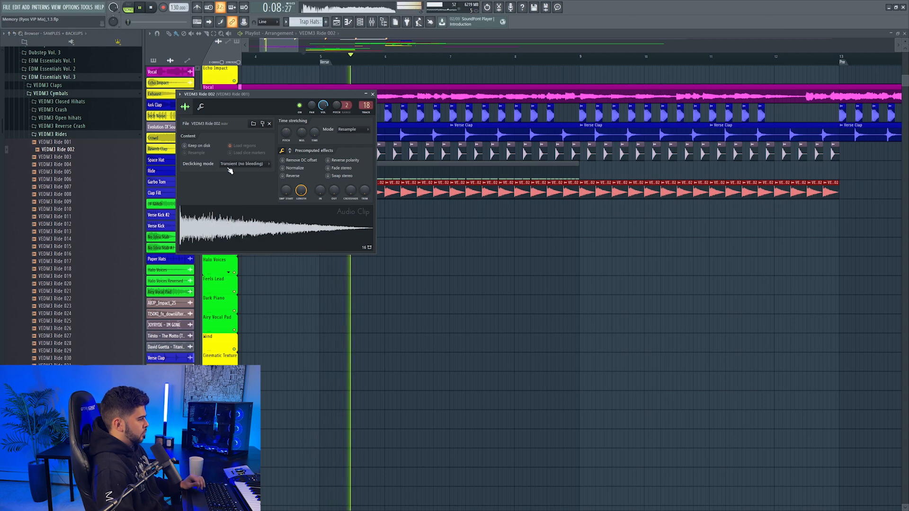
key("F9")
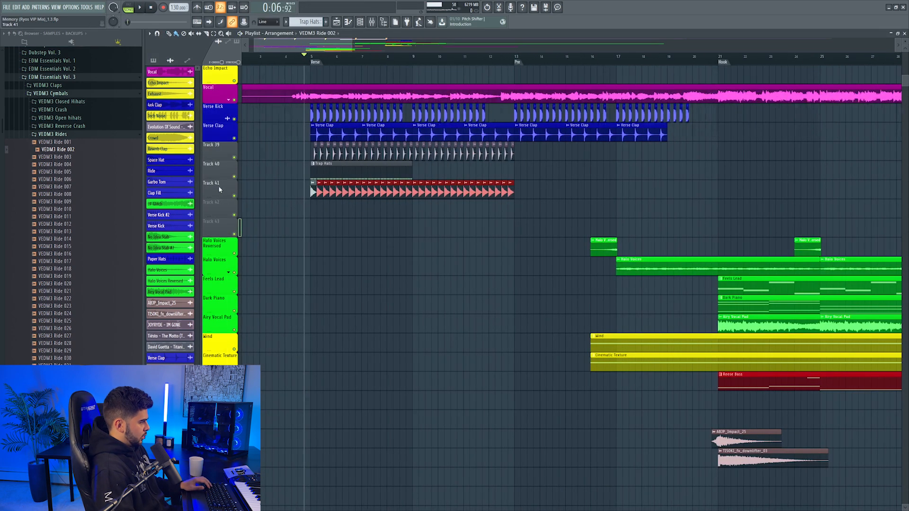
right_click(219, 189)
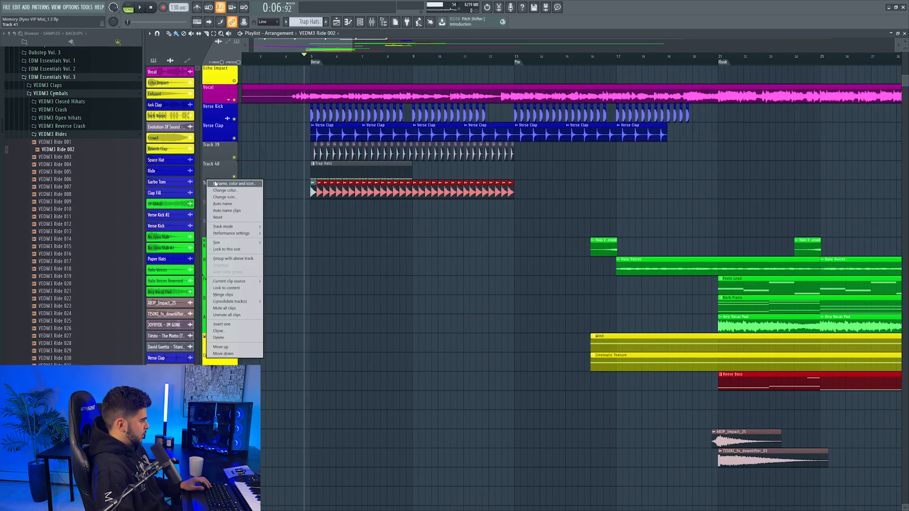
left_click(223, 185)
left_click(334, 346)
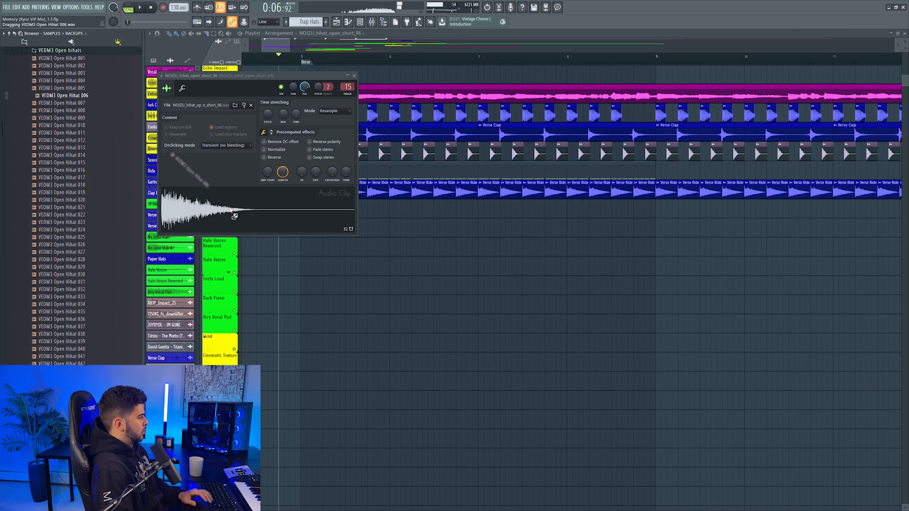
Replace the open hi-hat sample on Track 39 with VEDM3 Open Hihat 006 and play it back with the verse drums.
key("space")
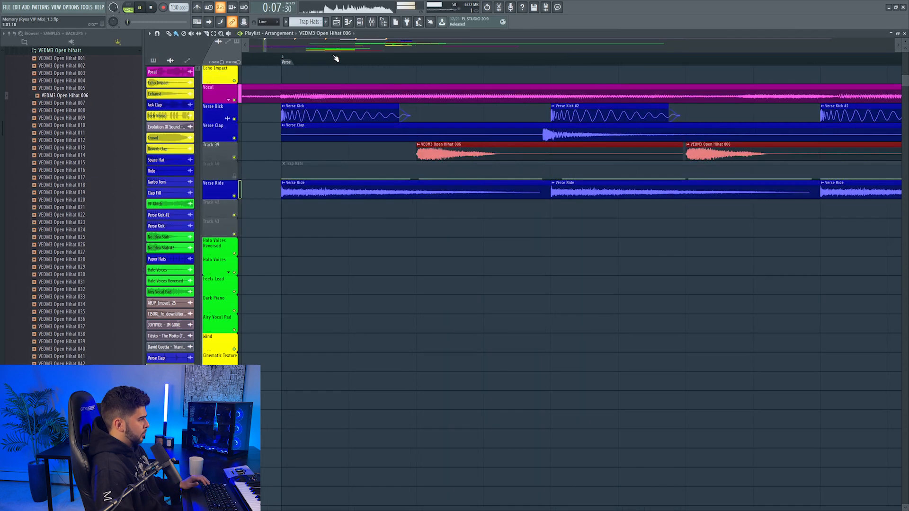
scroll(336, 59, "down", 5)
double_click(352, 144)
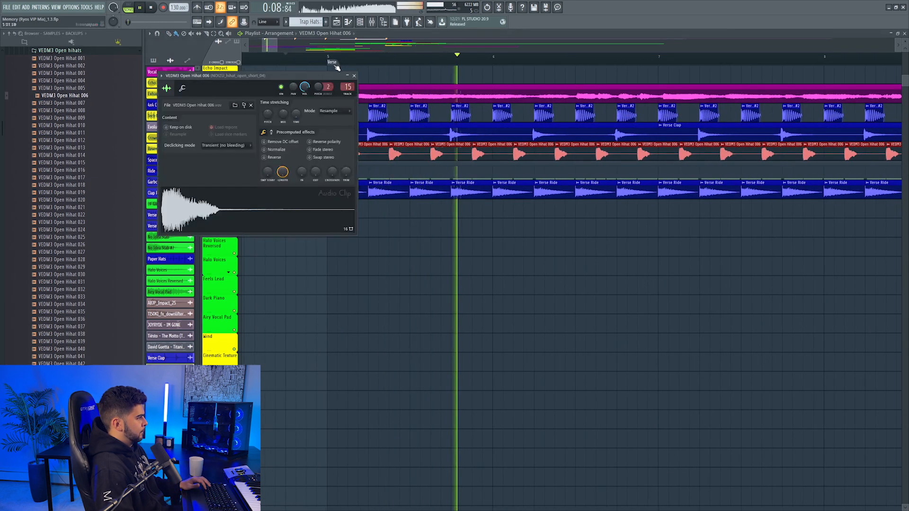
scroll(335, 61, "down", 5)
key("F9")
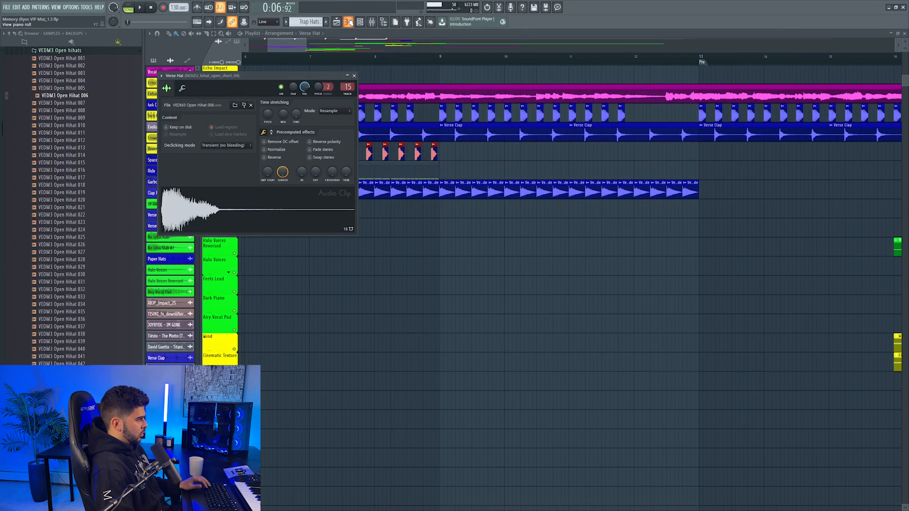
Rename the open hi-hat's mixer track as Verse Hat and colour it blue.
left_click(373, 23)
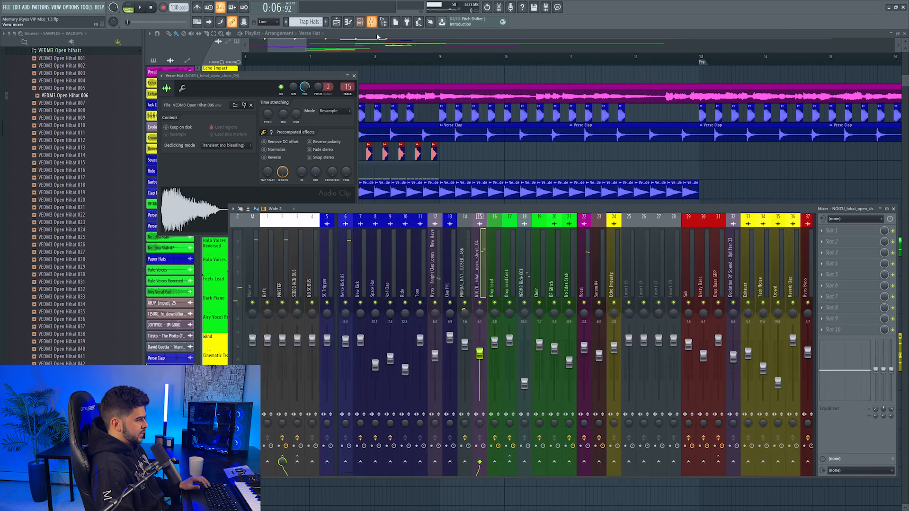
right_click(490, 281)
left_click(502, 230)
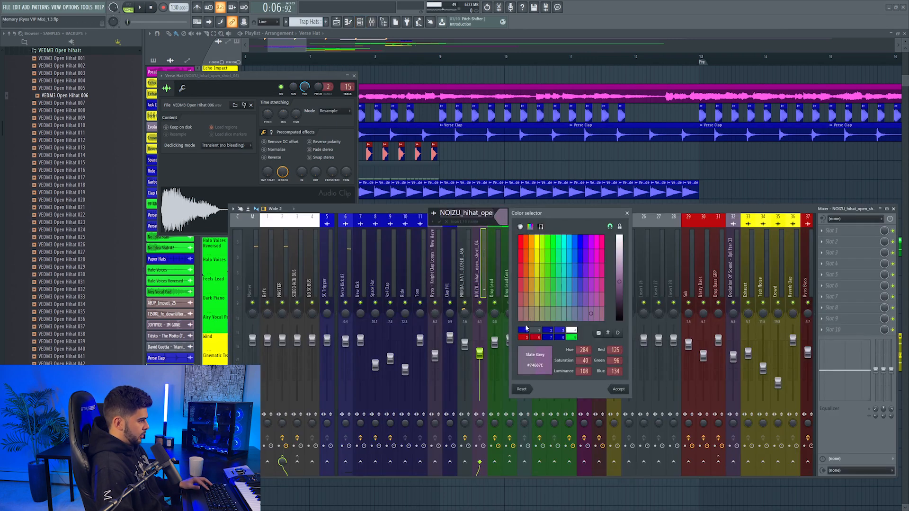
left_click(618, 388)
type("Vet")
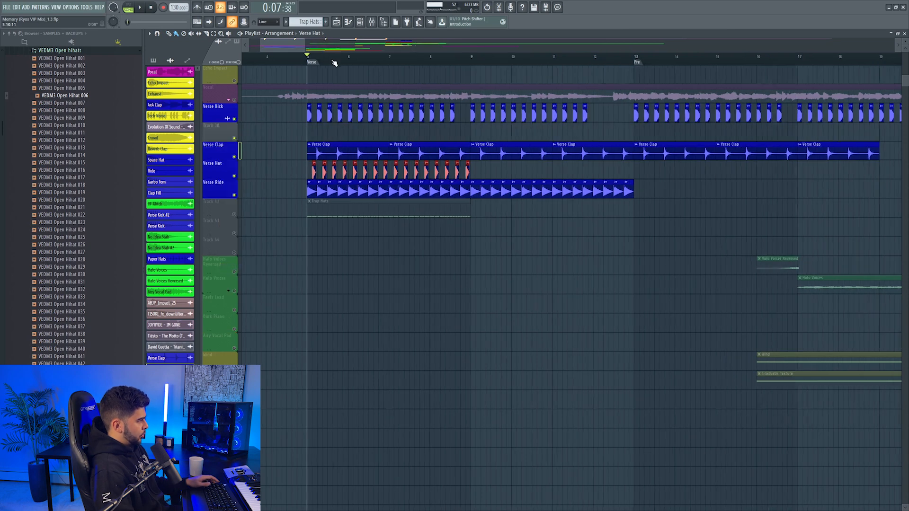
Find the VEDM3 Clap 002 sample and place it on Track 38 at the second beat of the verse.
scroll(335, 63, "up", 2)
scroll(90, 146, "up", 9)
left_click(38, 253)
scroll(37, 209, "down", 5)
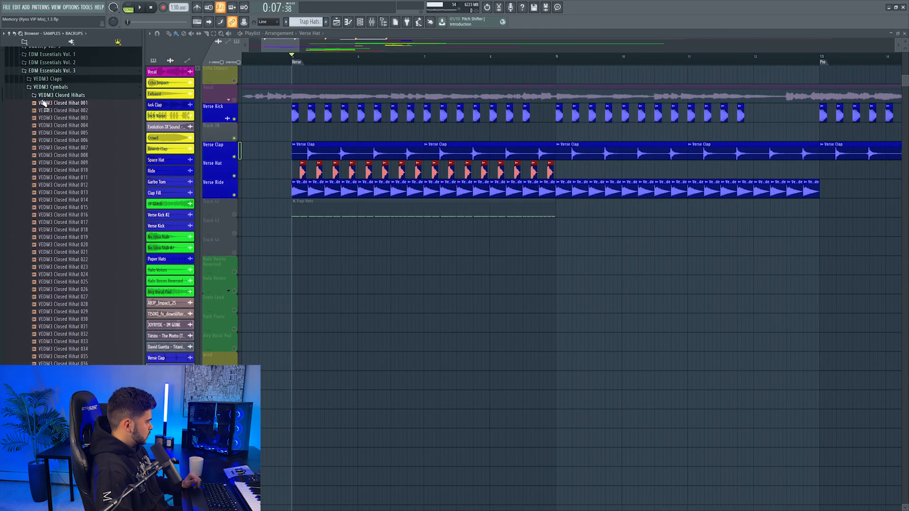
left_click(45, 102)
left_click(52, 79)
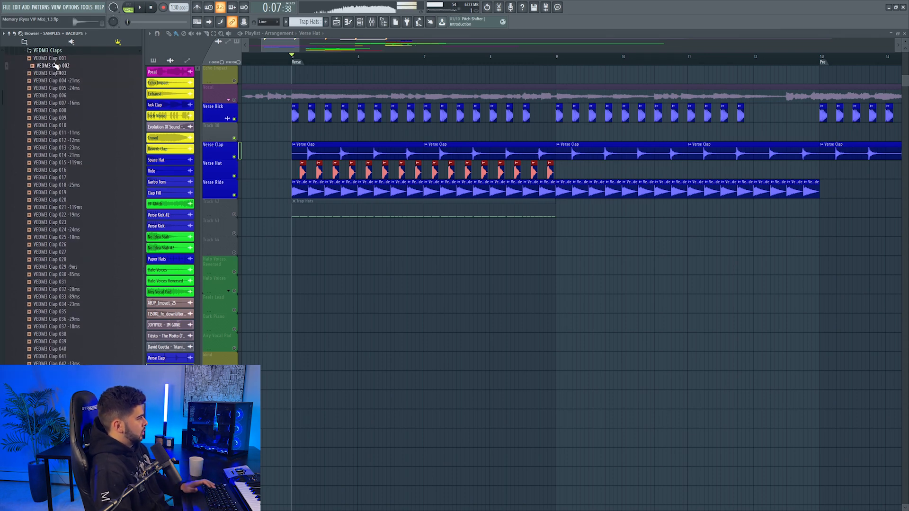
left_click_drag(58, 69, 313, 137)
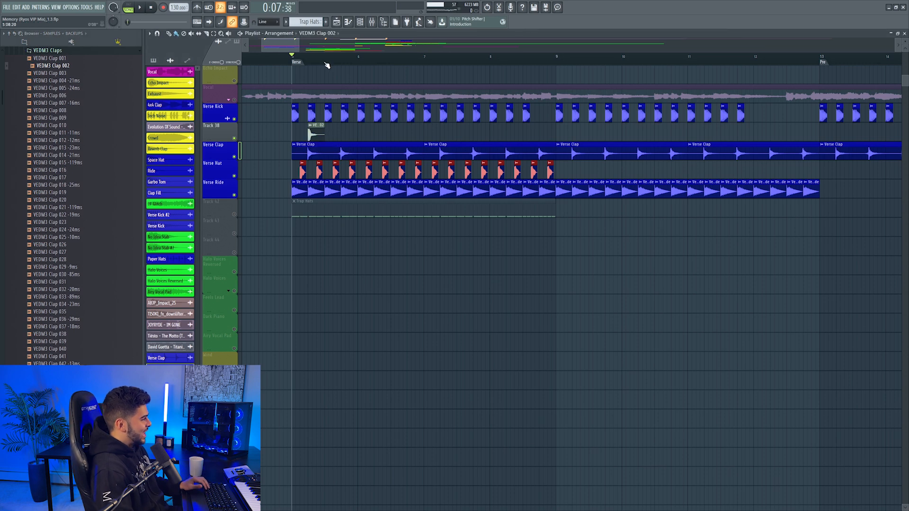
Repeat the VEDM3 Clap 002 clip on every second kick and route the sample to free mixer track 25.
scroll(327, 65, "up", 3)
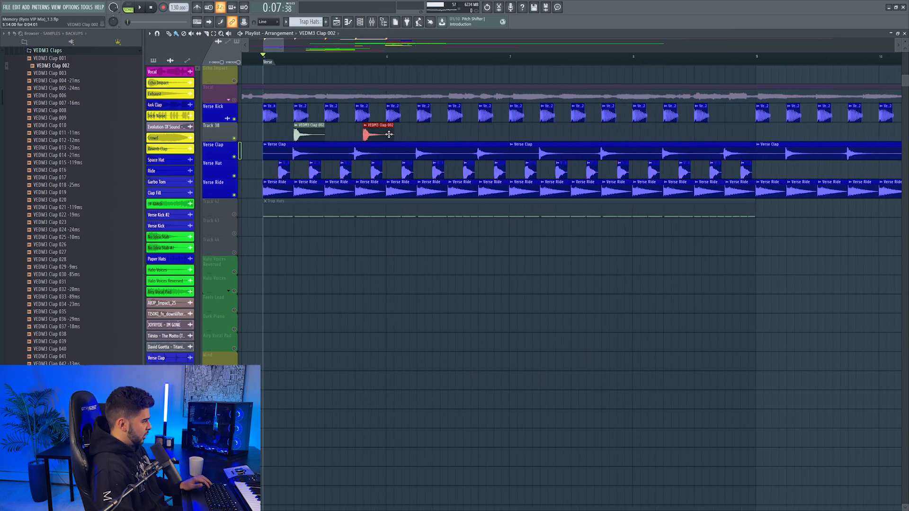
left_click(295, 134)
left_click_drag(549, 122, 291, 140)
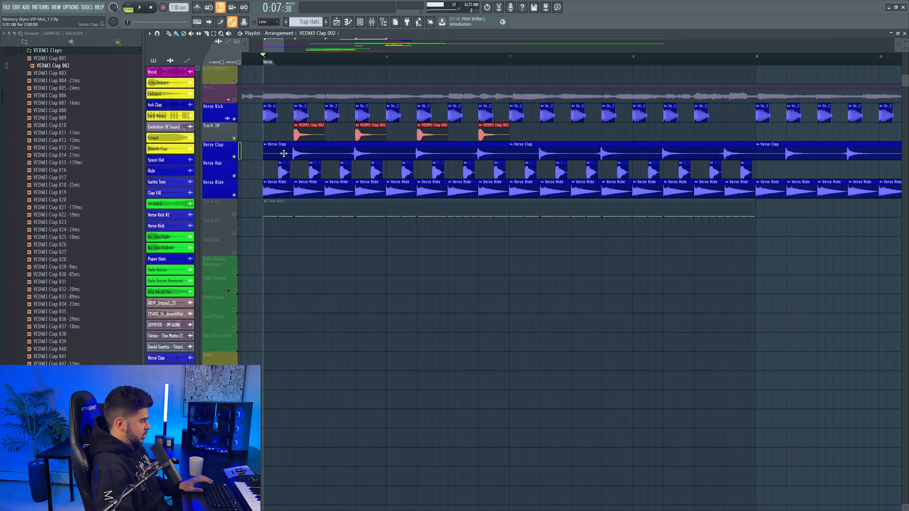
double_click(308, 135)
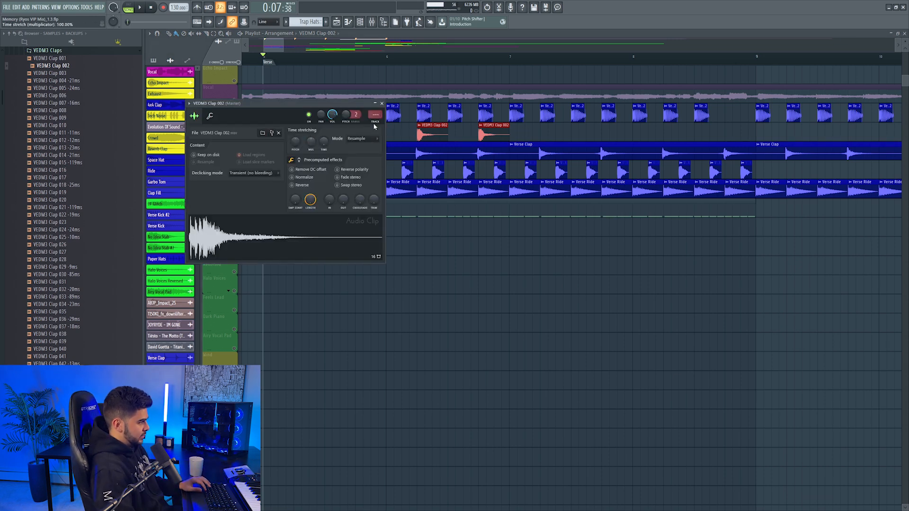
key("ctrl+l")
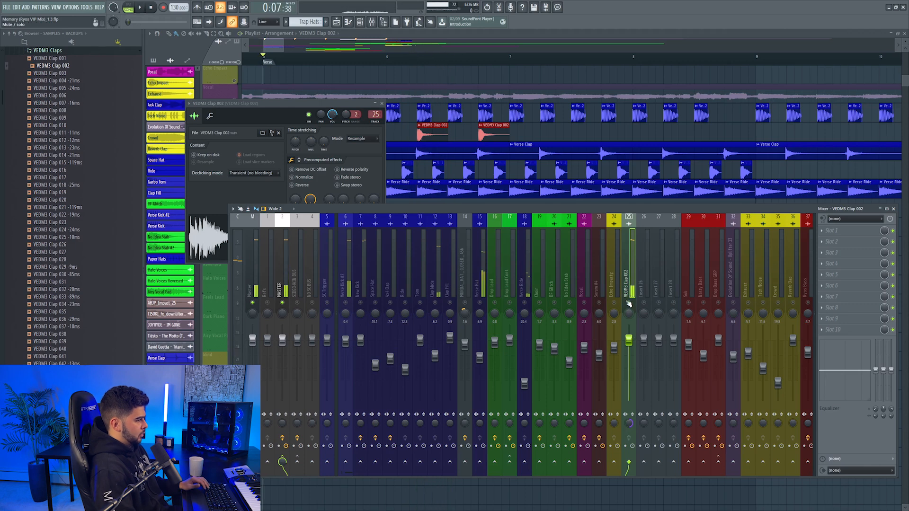
Lower the VEDM3 Clap 002 mixer volume to about -4.6 dB and move its track, named Mono Clap, among the blue drum tracks.
right_click(629, 303)
key("space")
left_click_drag(629, 340, 630, 353)
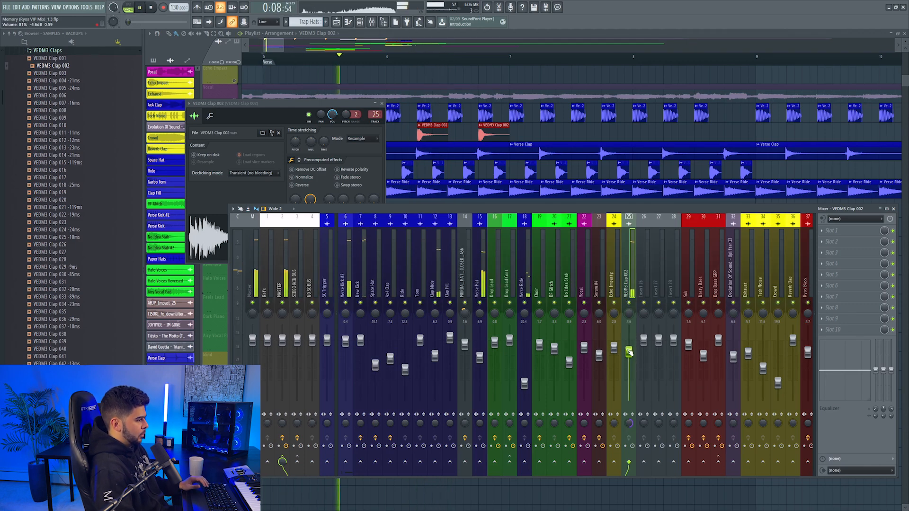
key("space")
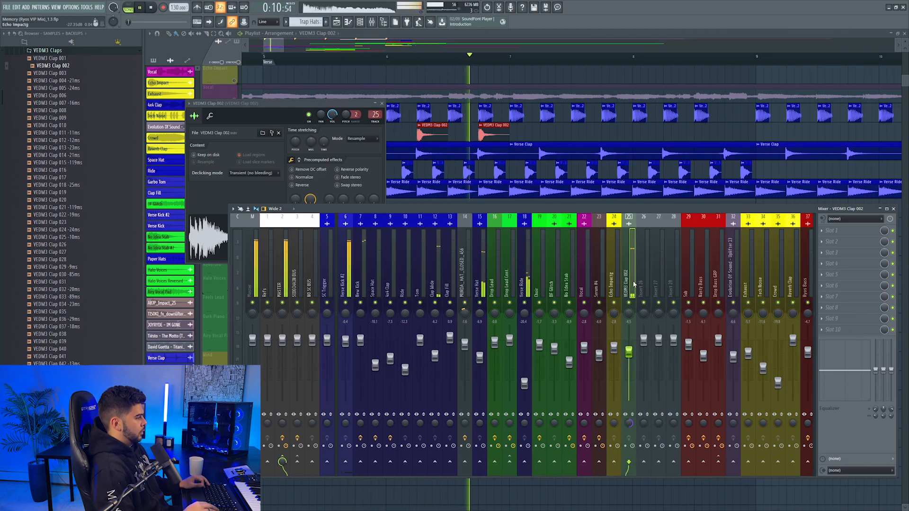
left_click_drag(629, 291, 569, 291)
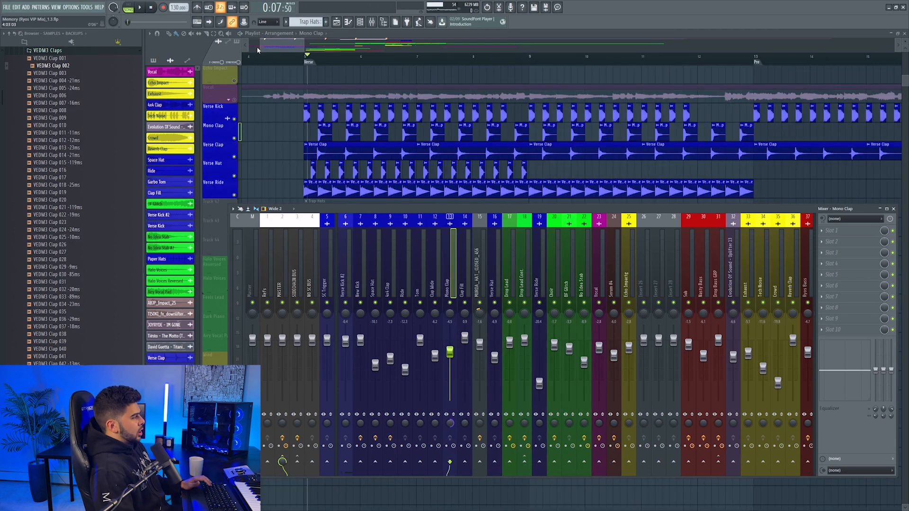
key("F9")
Find VEDM3 Percussion Loop 01 in the VEDM3 Drumloops samples and place it on Track 42 at the Verse marker.
left_click(41, 53)
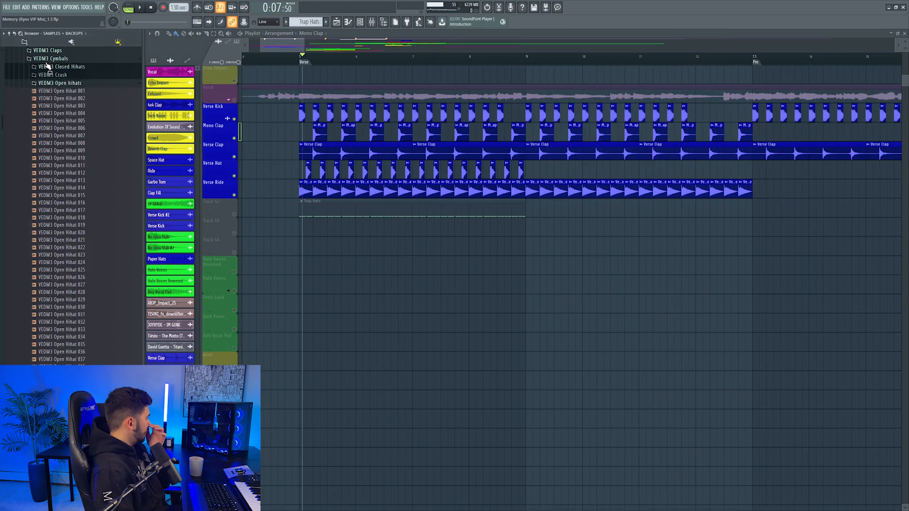
left_click(48, 59)
left_click(54, 67)
left_click(69, 91)
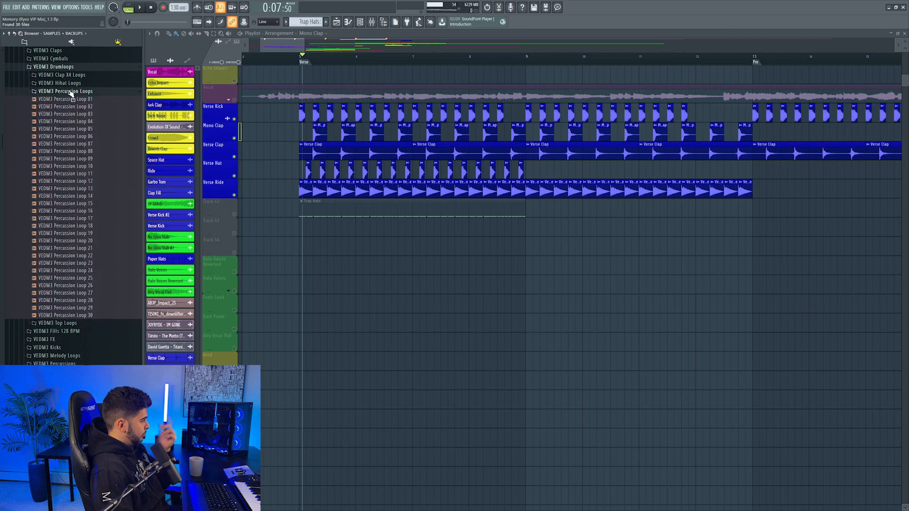
left_click_drag(302, 50, 273, 49)
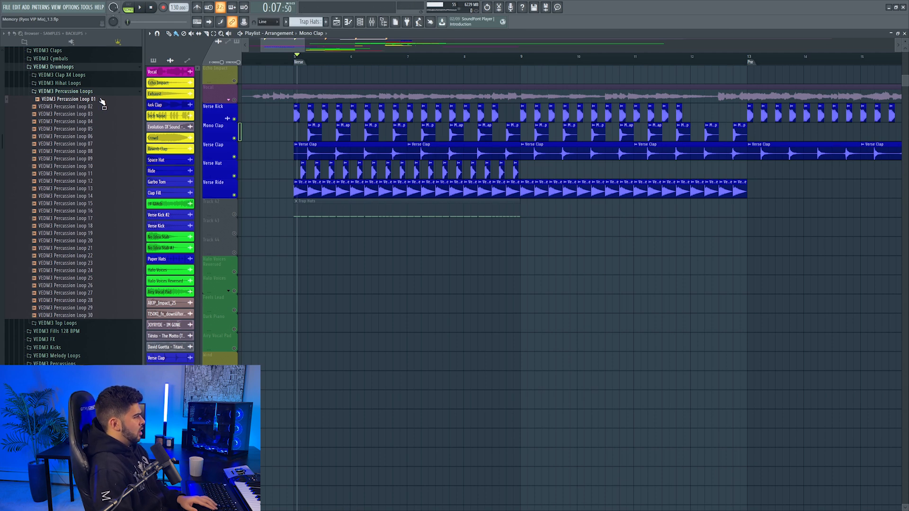
mouse_move(220, 208)
left_mouse_down()
mouse_move(219, 191)
mouse_move(217, 210)
left_mouse_up()
left_click_drag(34, 86, 299, 210)
Audition the percussion loop and replace it on Track 42 with the VEDM3 Top Loop 006 130 BPM sample.
key("space")
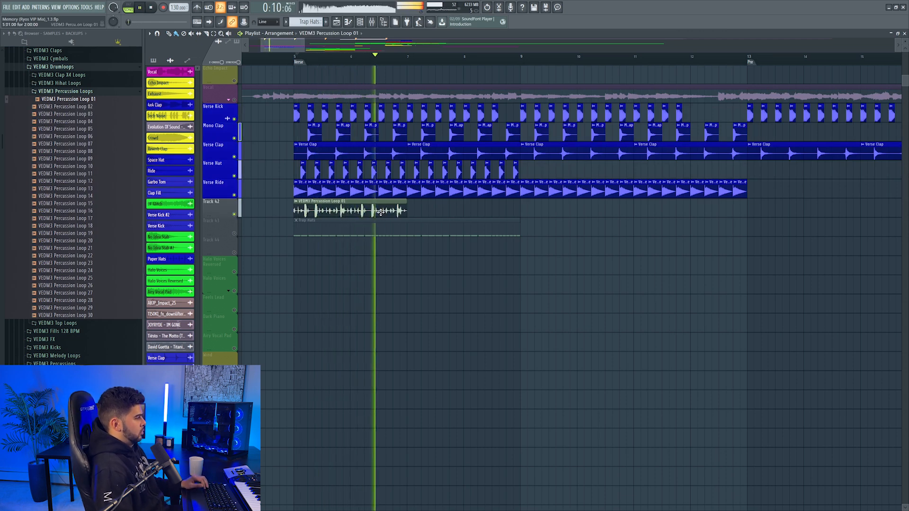
double_click(381, 211)
key("space")
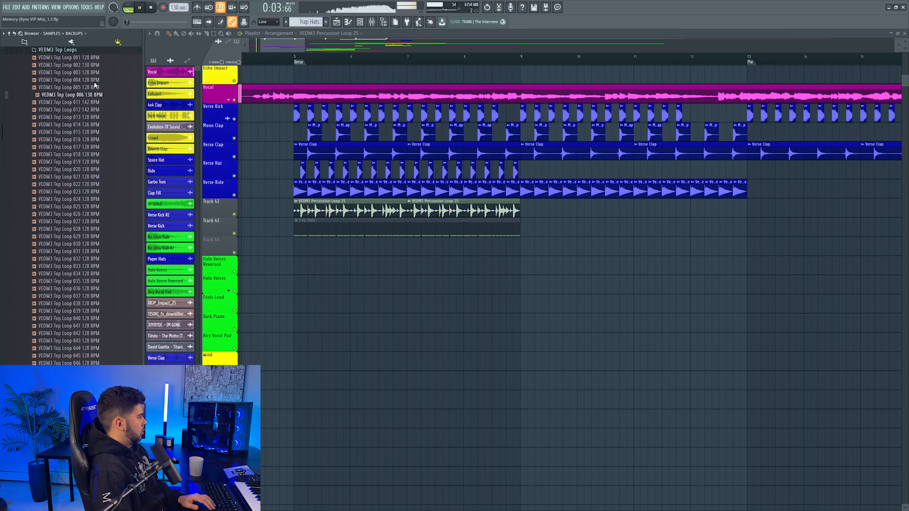
left_click_drag(109, 100, 323, 210)
key("space")
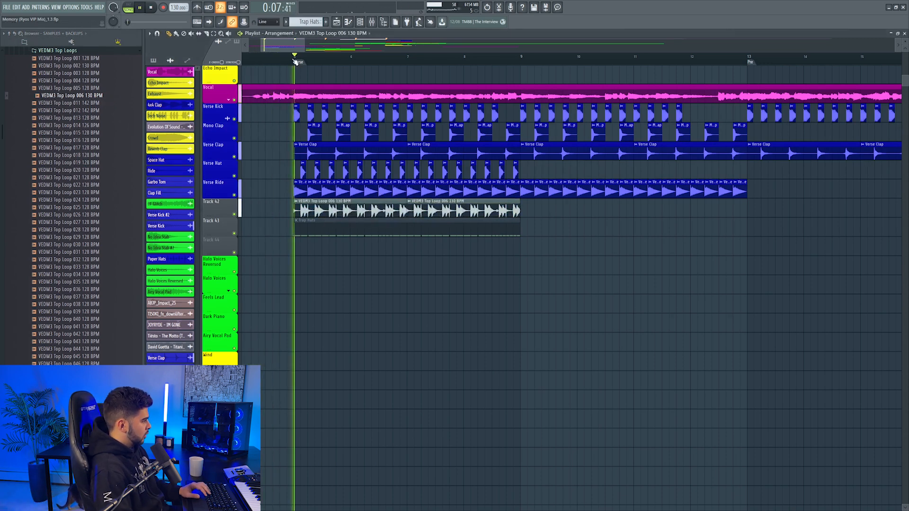
Mute the Verse Ride, Verse Hat and Verse Clap tracks while playing the verse with the top loop.
left_click(234, 196)
key("space")
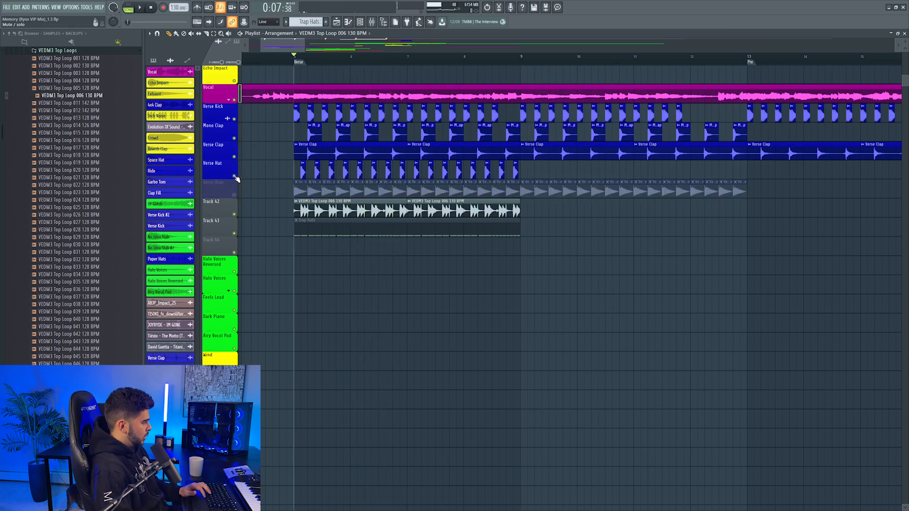
left_click(234, 156)
key("space")
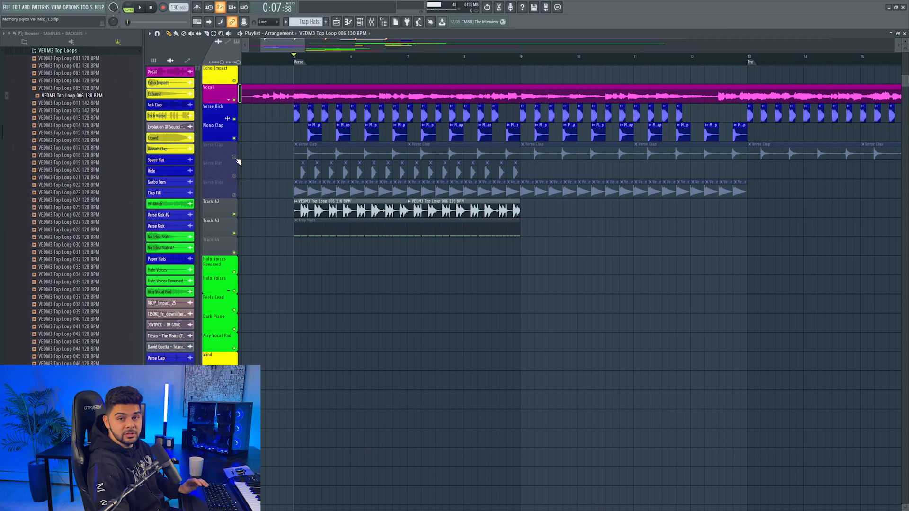
Lower the top loop's mixer volume to about -6.3 dB during playback of the verse.
key("F9")
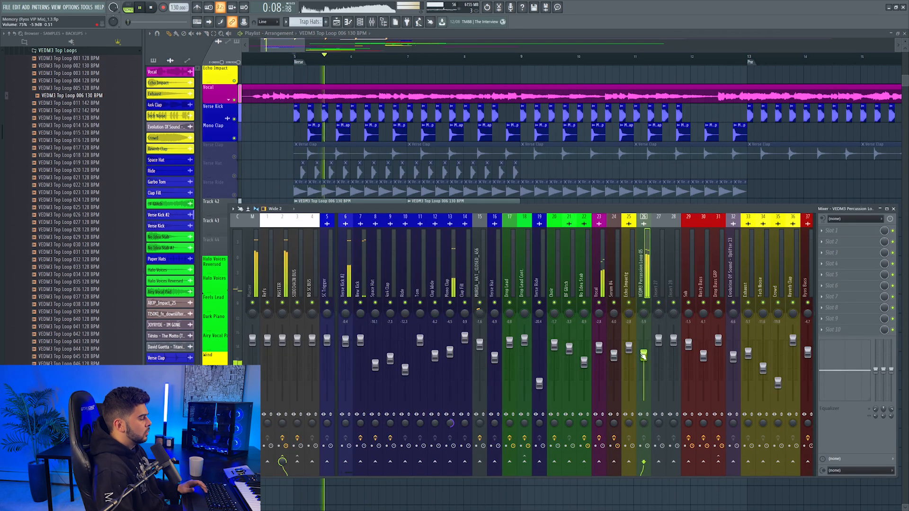
left_click_drag(640, 339, 640, 357)
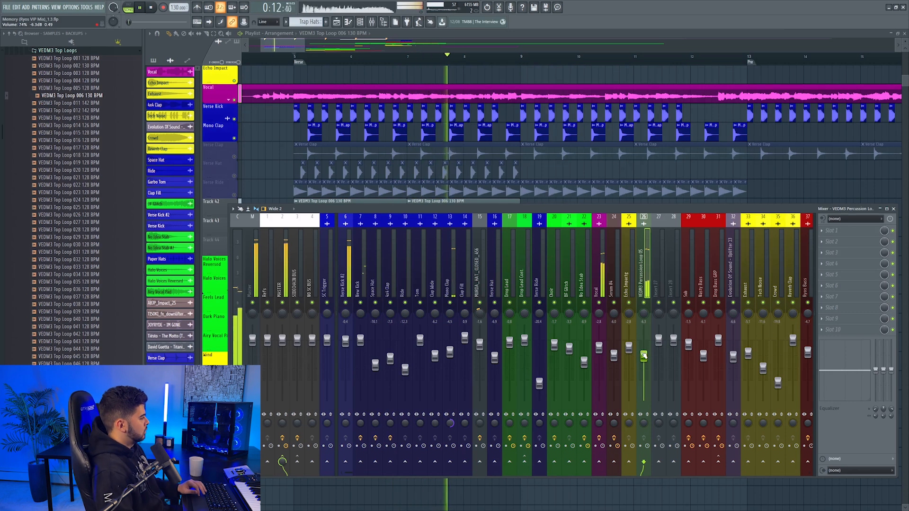
key("F9")
key("space")
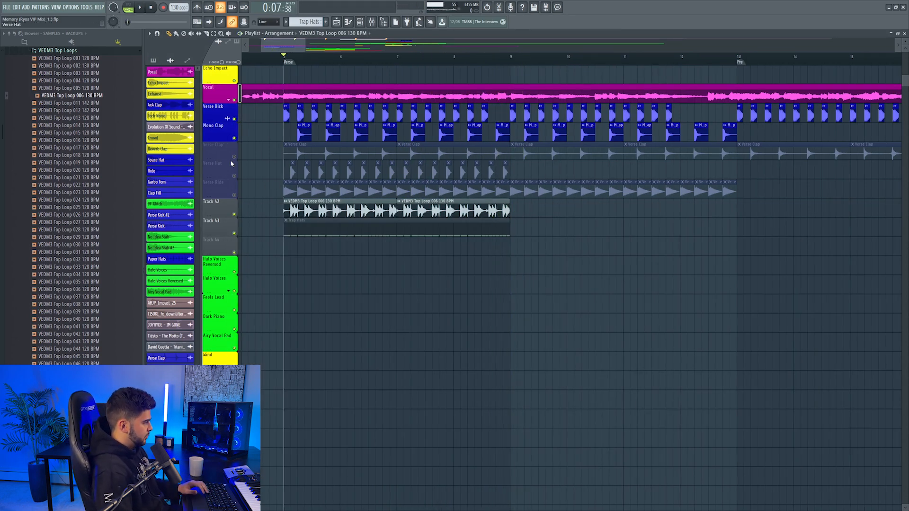
Unmute the Verse Clap, Verse Hat and Verse Ride tracks, and use VEDM3 Rimshot 008 for the hits on Track 43.
left_click(234, 157)
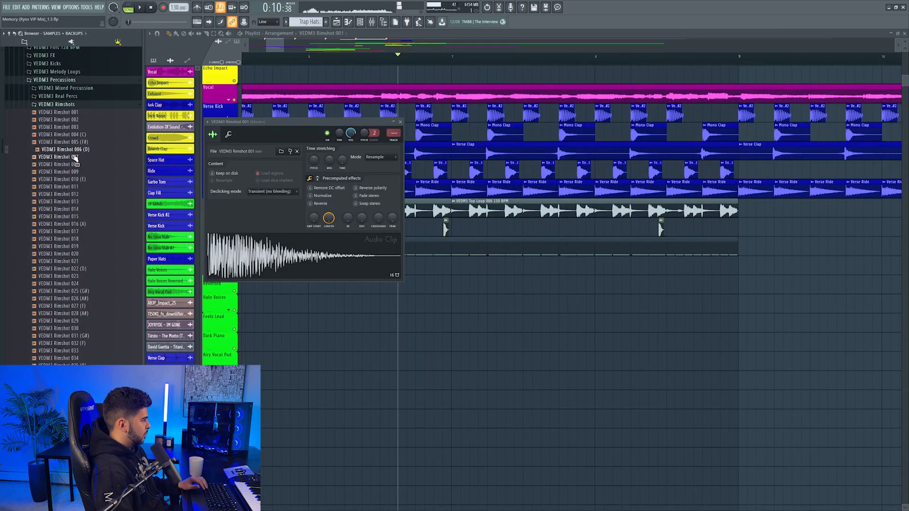
left_click_drag(279, 265, 280, 266)
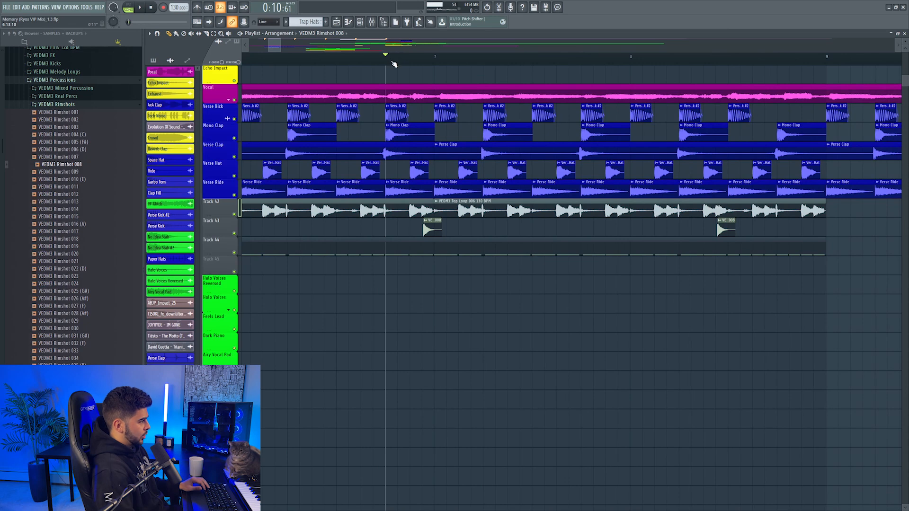
Place a pair of rimshot hits around the middle of bar 8 on Track 43, nudging the second slightly later.
scroll(400, 64, "up", 3)
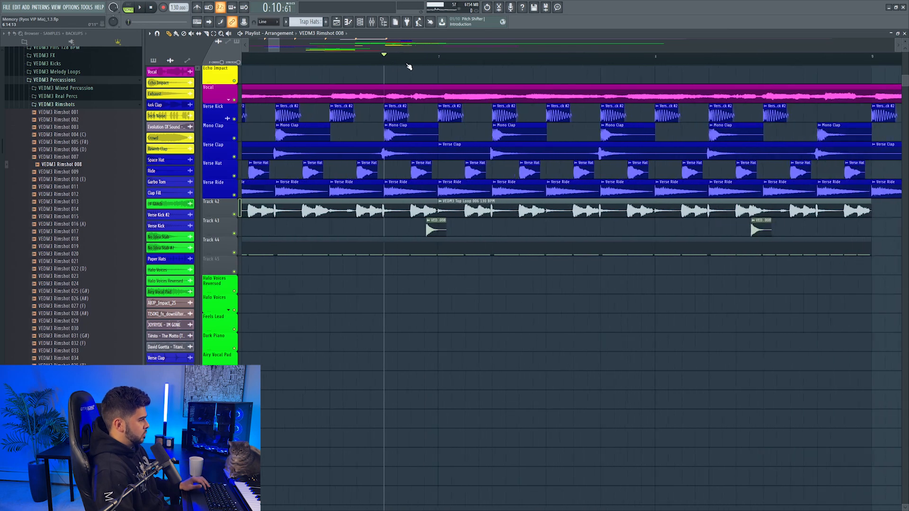
left_click_drag(399, 64, 373, 65)
scroll(373, 64, "down", 2)
scroll(384, 60, "down", 1)
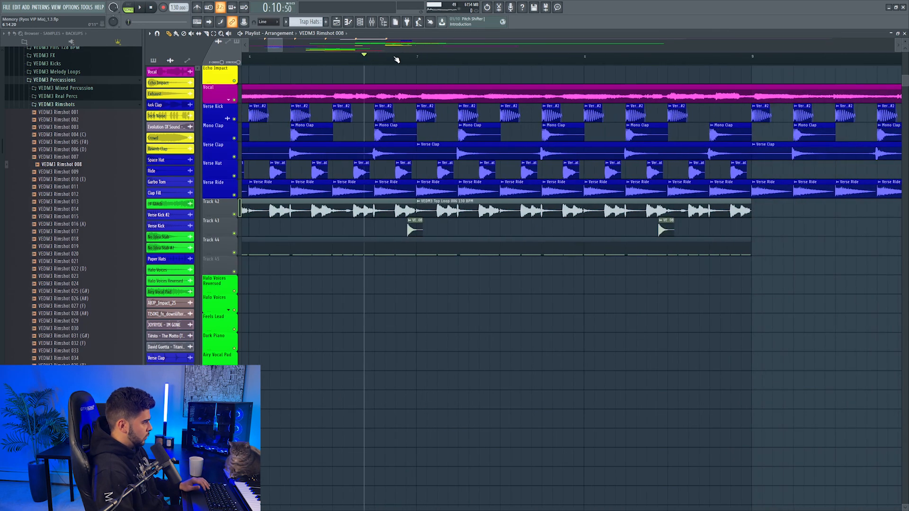
left_click(395, 55)
scroll(395, 56, "up", 4)
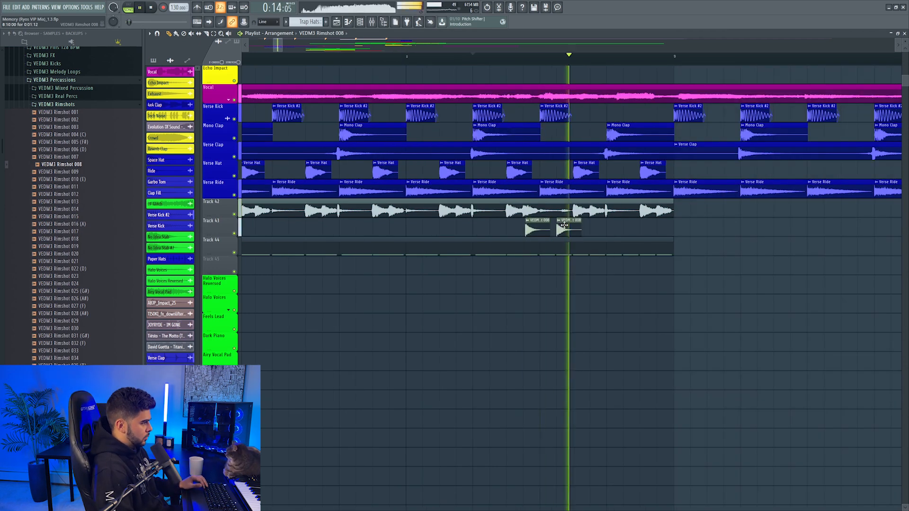
key("space")
key("space")
mouse_move(570, 227)
left_mouse_down()
mouse_move(581, 229)
mouse_move(573, 228)
left_mouse_up()
Position a third rimshot hit at the end of bar 8 on Track 43, checking the timing in playback.
key("space")
key("space")
key("space")
key("space")
key("space")
key("space")
mouse_move(637, 228)
left_mouse_down()
mouse_move(658, 229)
mouse_move(650, 229)
left_mouse_up()
key("space")
key("space")
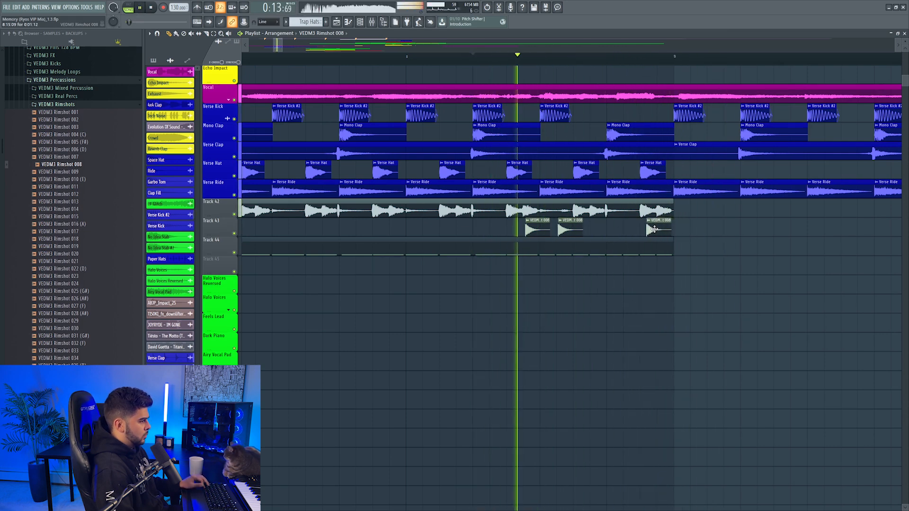
key("space")
key("space")
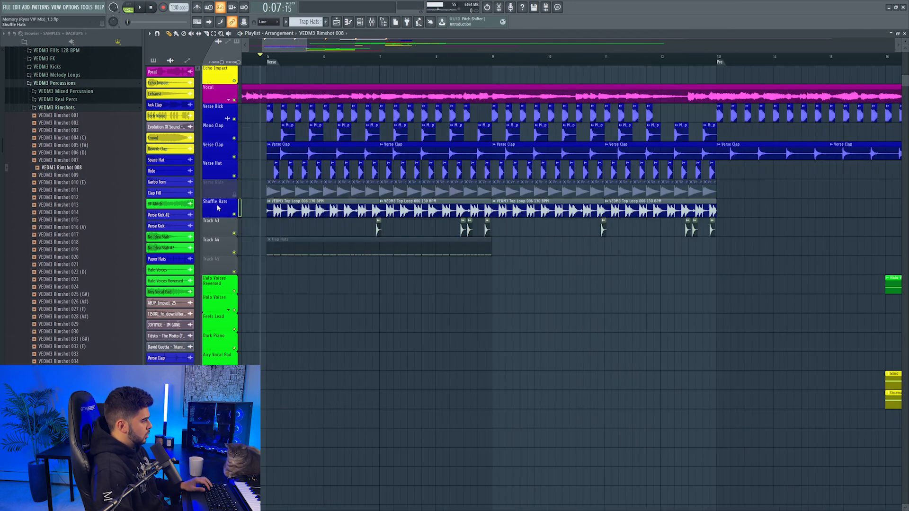
Auto-name the clips on the Shuffle Hats track and open the loop's channel settings.
right_click(217, 204)
left_click(246, 229)
double_click(348, 209)
Rename the loop's mixer insert 17 as Shuffle Hats and colour it dark blue (#1414A4).
left_click(373, 22)
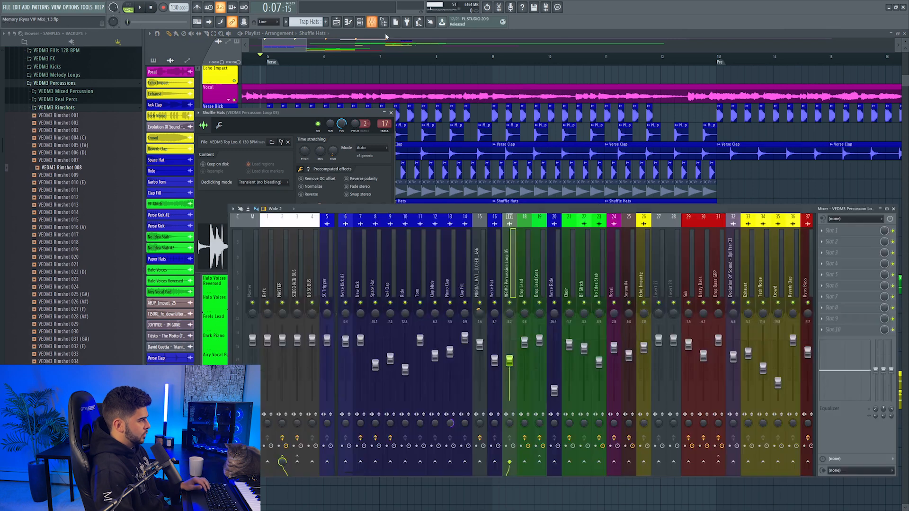
right_click(516, 213)
left_click(536, 232)
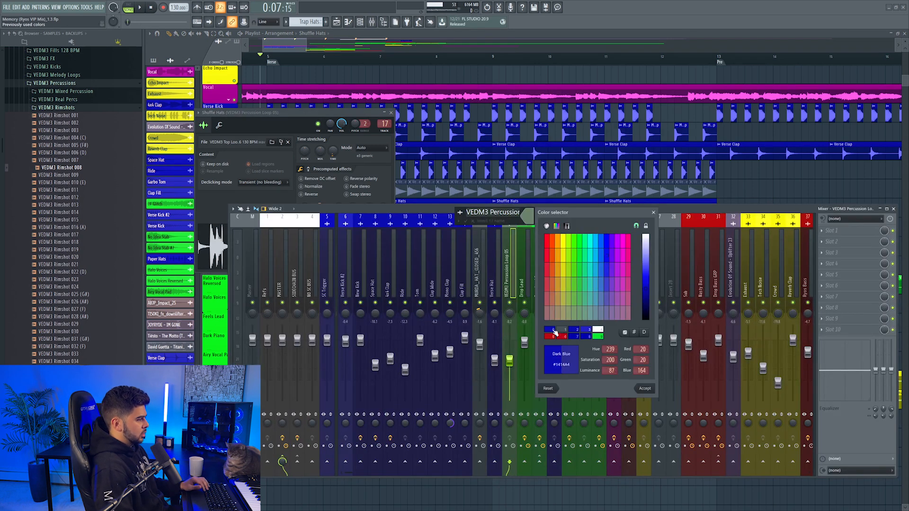
left_click(645, 389)
type("Shuff")
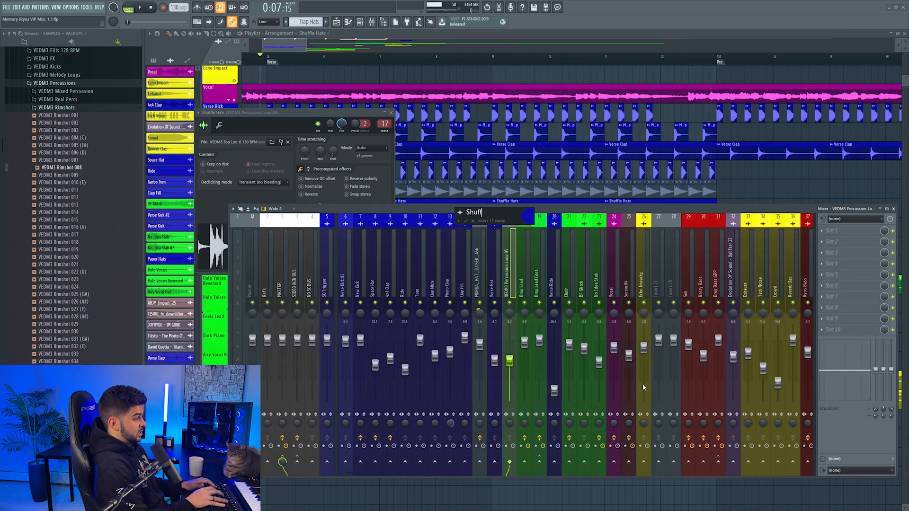
type("le Hats")
key("Return")
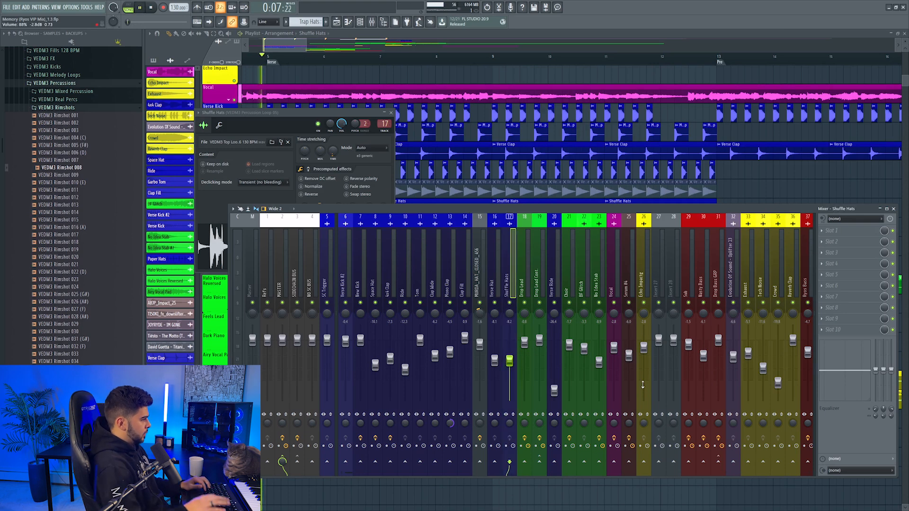
Rename Track 43 as Rim Hit with a dark blue colour and apply that name and colour to its clips.
key("space")
key("F12")
right_click(226, 230)
left_click(244, 333)
left_click(341, 383)
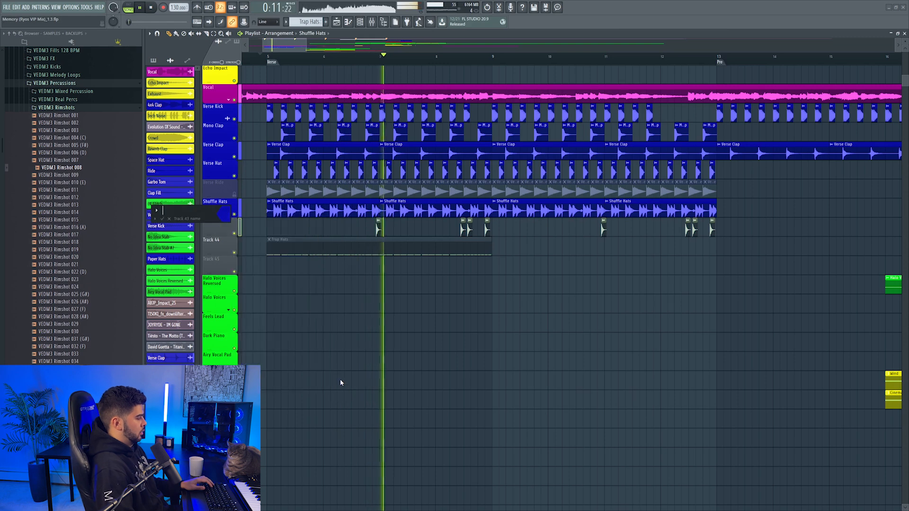
type("Rim Hit")
key("Return")
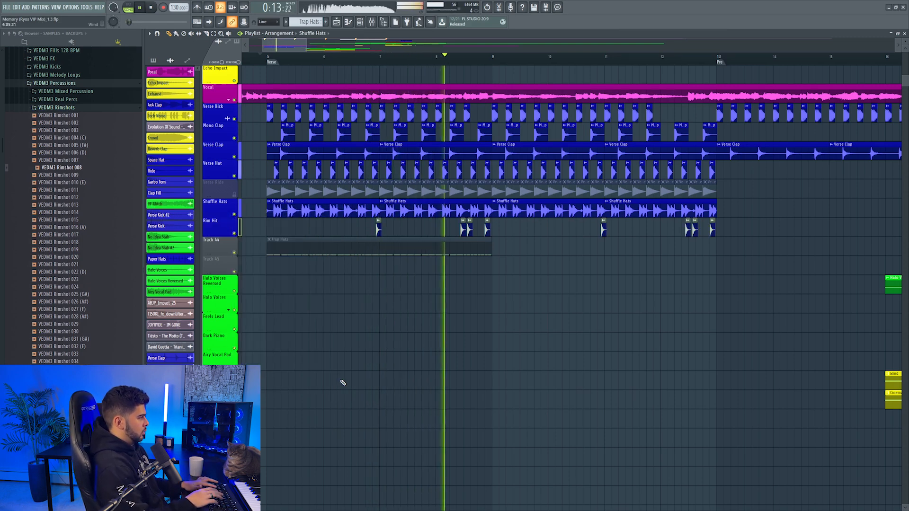
right_click(210, 223)
left_click(228, 237)
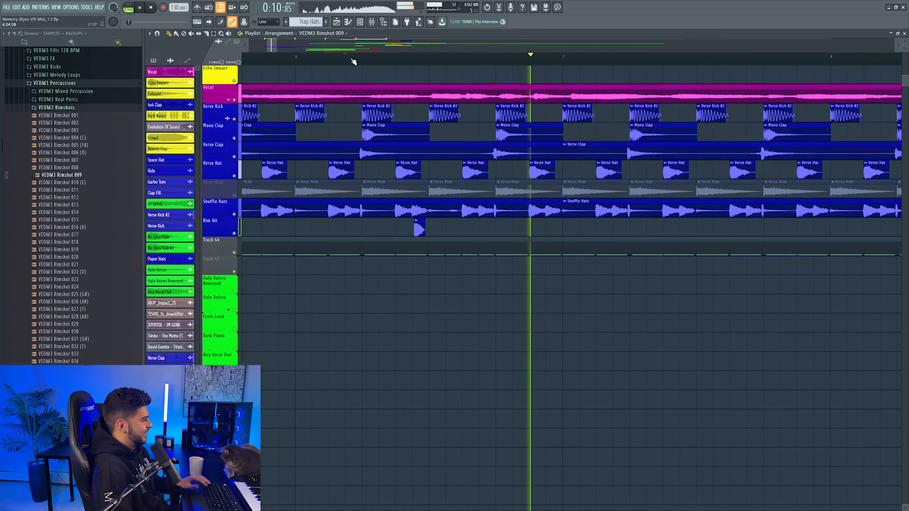
Play the verse around the first rim hit and insert an empty track directly below Rim Hit.
left_click(353, 60)
key("space")
key("space")
scroll(412, 57, "down", 3)
key("space")
right_click(213, 239)
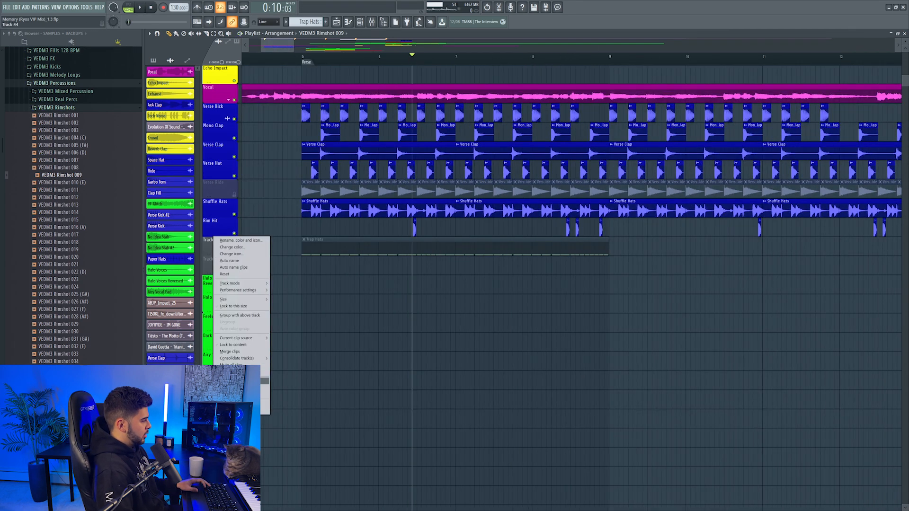
left_click(233, 381)
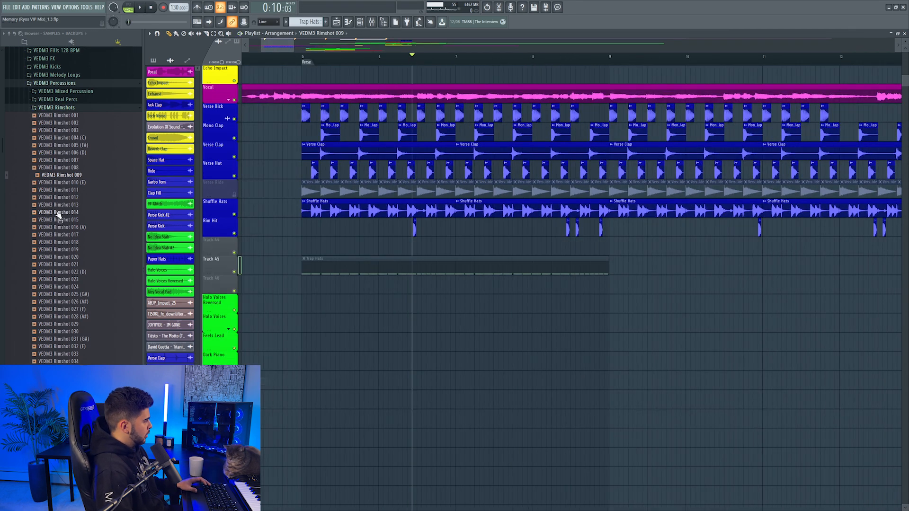
Audition the VEDM3 Mixed Percussion samples, place one on Track 44 just before bar 7, and swap it for Mixed Percussion 013.
left_click(71, 91)
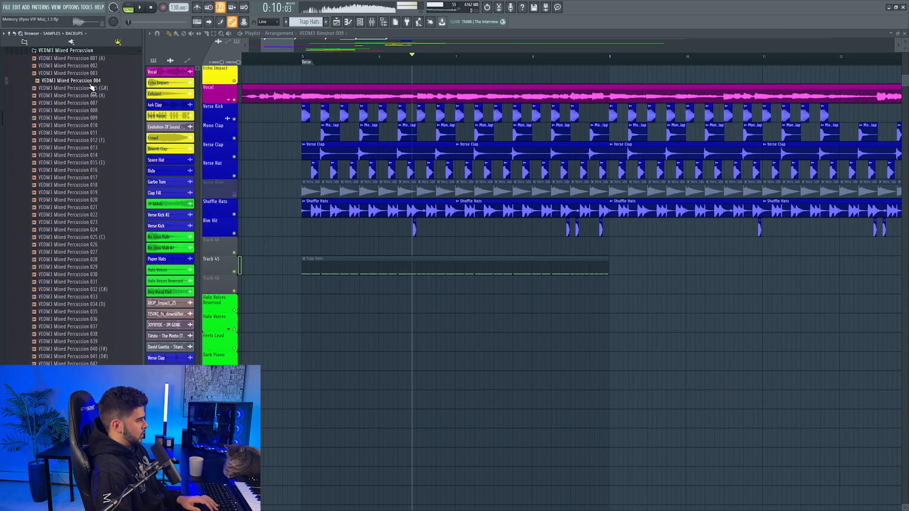
scroll(418, 58, "up", 5)
left_click(363, 58)
key("space")
double_click(405, 229)
key("space")
middle_click(99, 82)
key("space")
key("space")
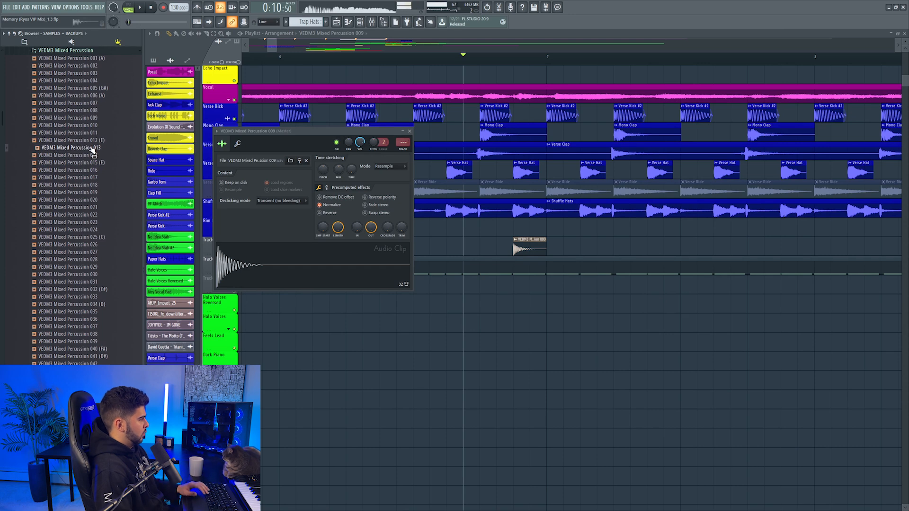
key("space")
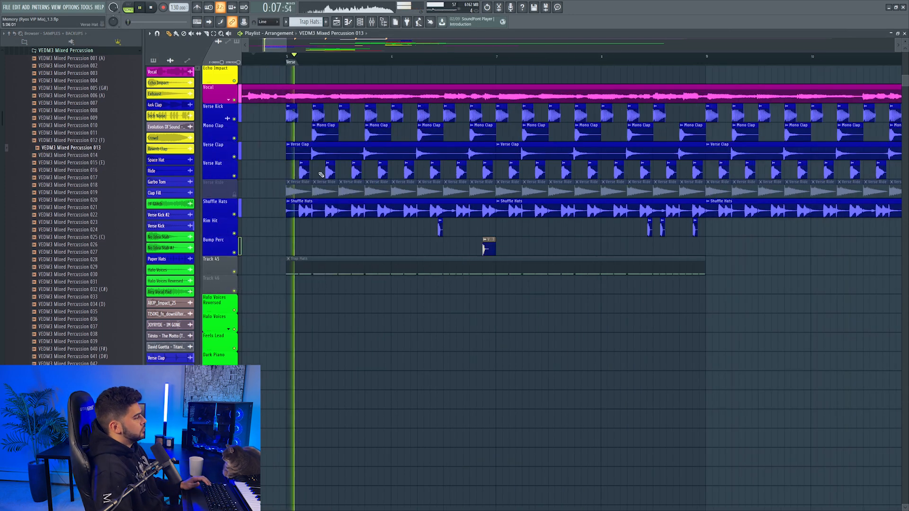
Auto-name the clip on the Bump Perc track and play the verse with the new percussion hit.
right_click(223, 238)
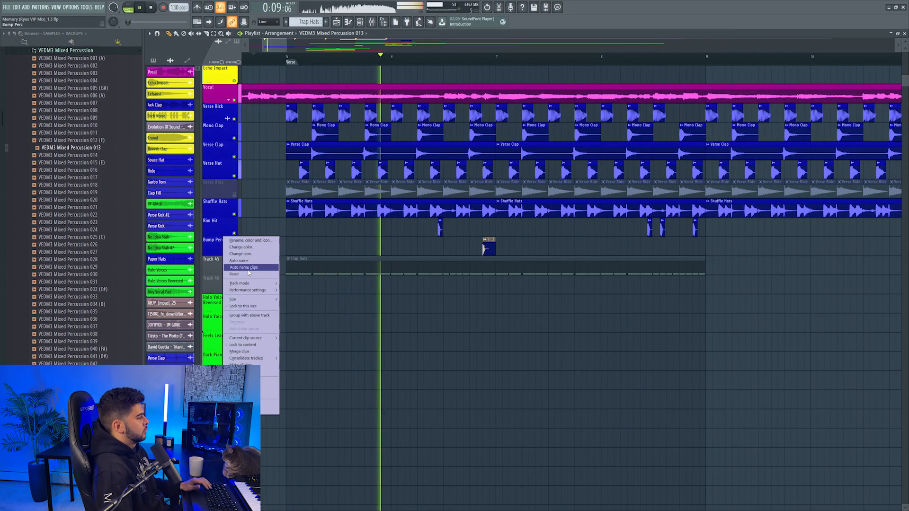
left_click(248, 267)
scroll(511, 64, "up", 3)
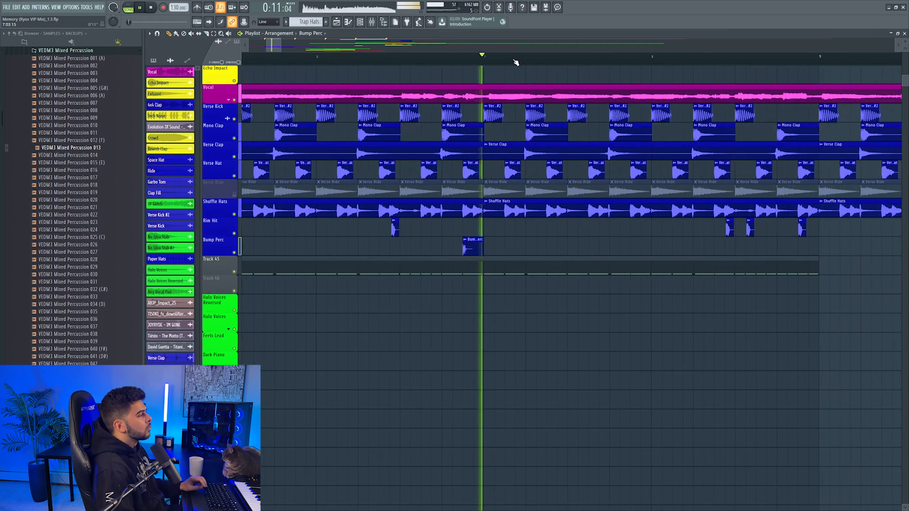
scroll(516, 63, "down", 3)
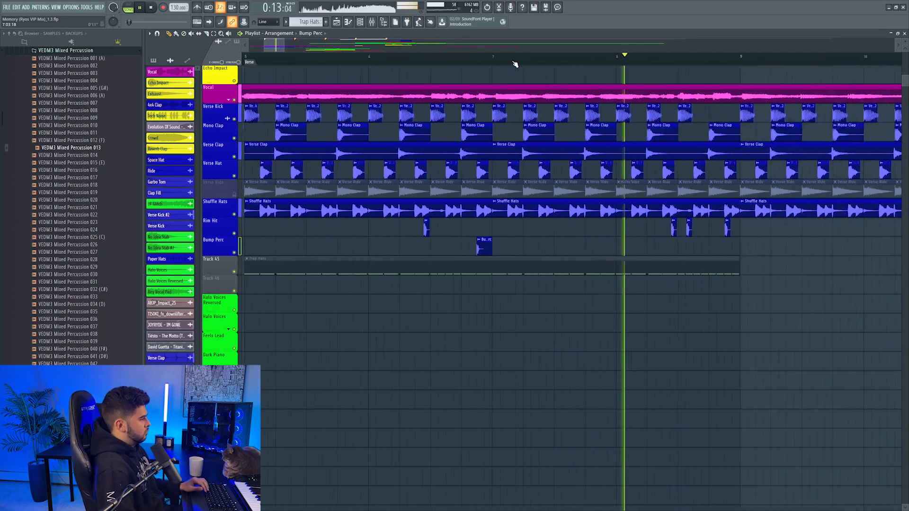
key("space")
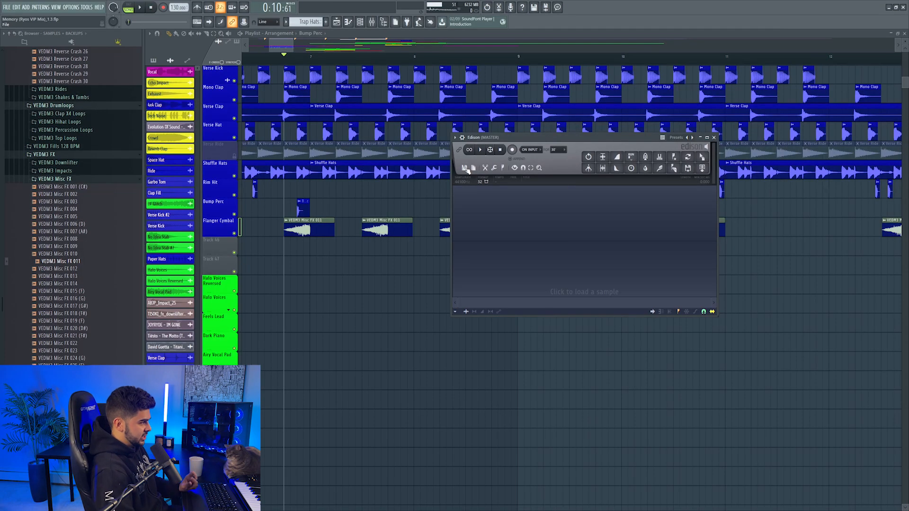
Start a new sample in Edison on the master and play the arrangement from the first Flanger Cymbal clip to record it.
left_click(464, 168)
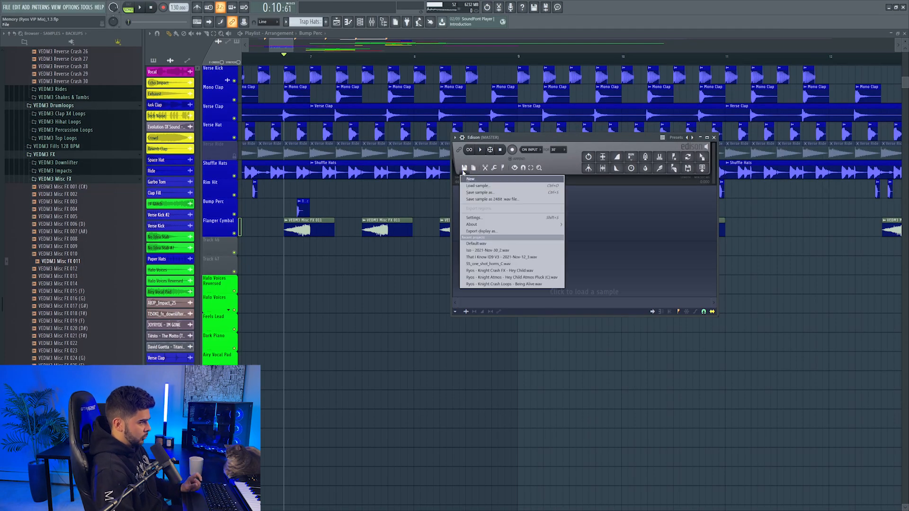
left_click(470, 179)
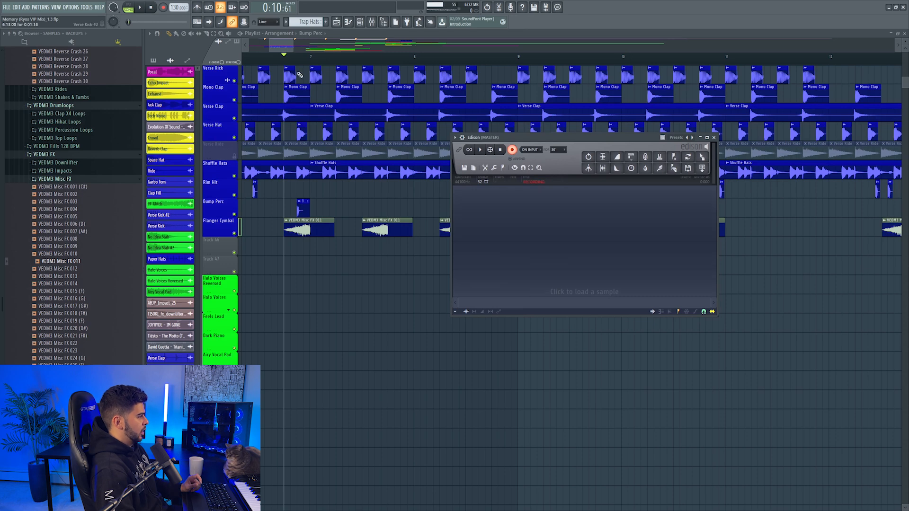
left_click_drag(293, 41, 302, 42)
left_click(140, 8)
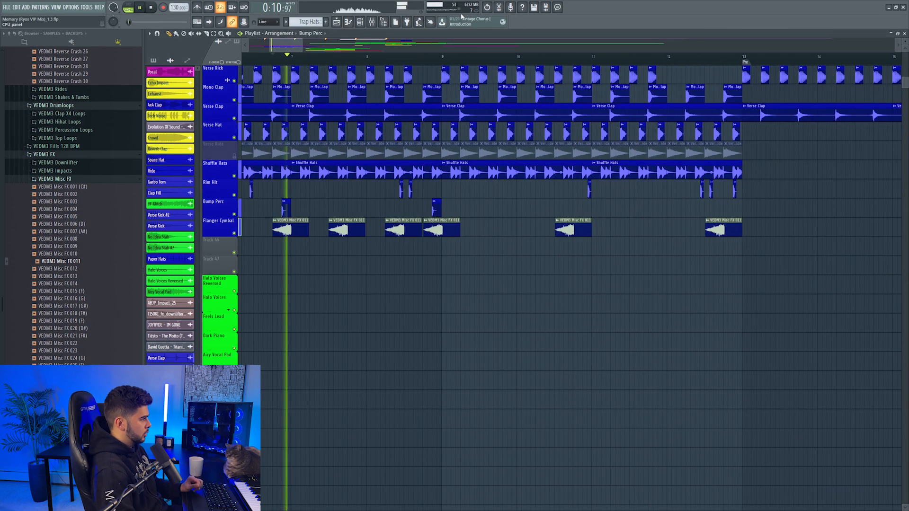
left_click(499, 8)
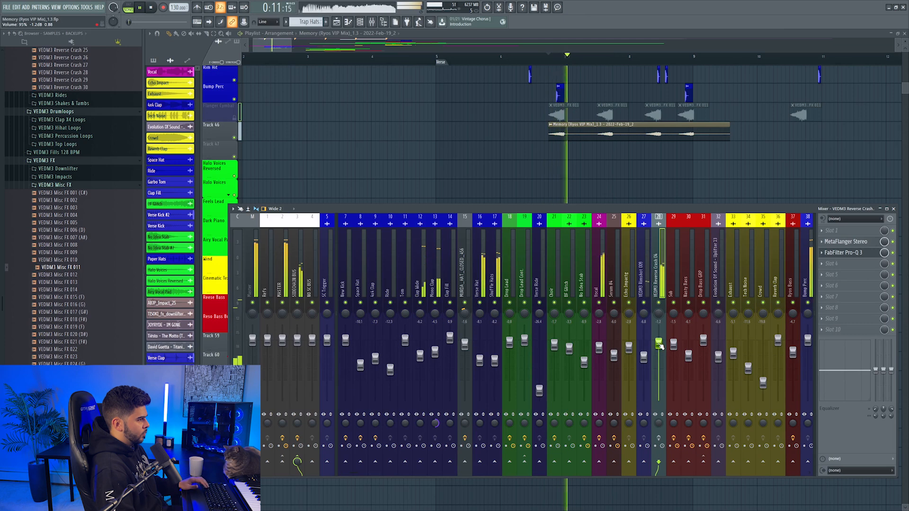
Listen to the recorded flanger audio, close the mixer and move its clip about one bar earlier on its track.
scroll(327, 63, "up", 3)
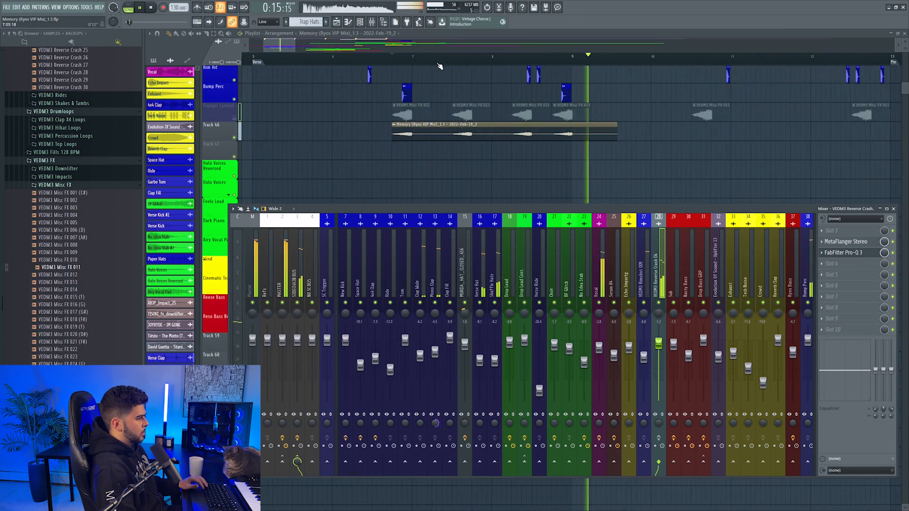
key("F9")
scroll(498, 130, "left", 1)
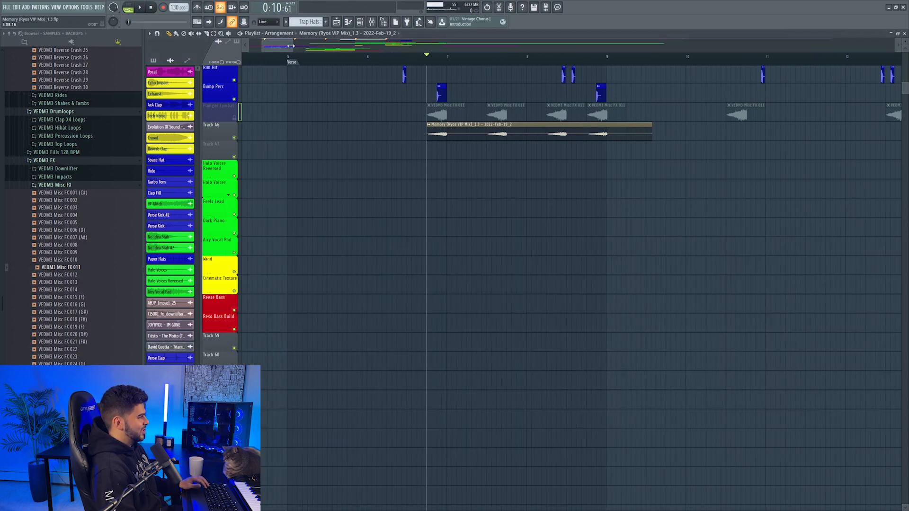
left_click_drag(462, 130, 387, 134)
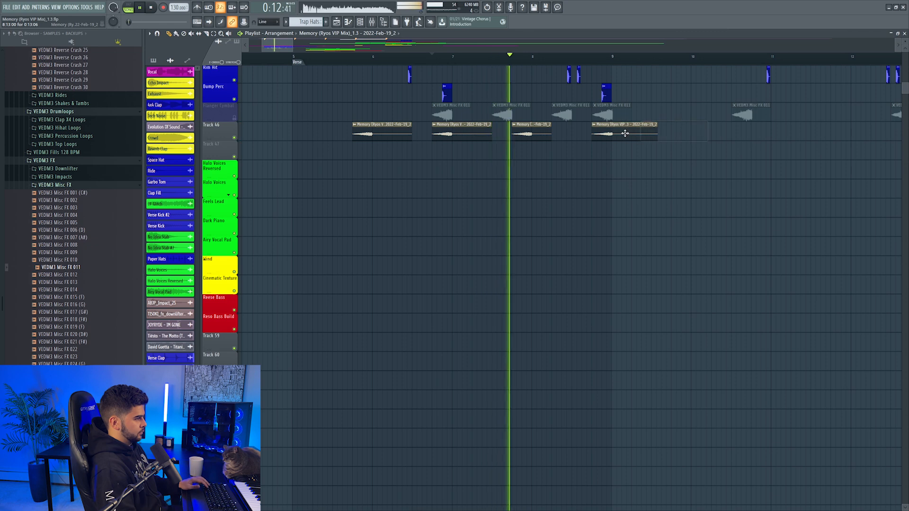
Slice the last recorded flanger clip shortly after its hit and delete the leftover tail.
left_click(624, 131)
key("c")
left_click(615, 131)
right_click(620, 131)
key("space")
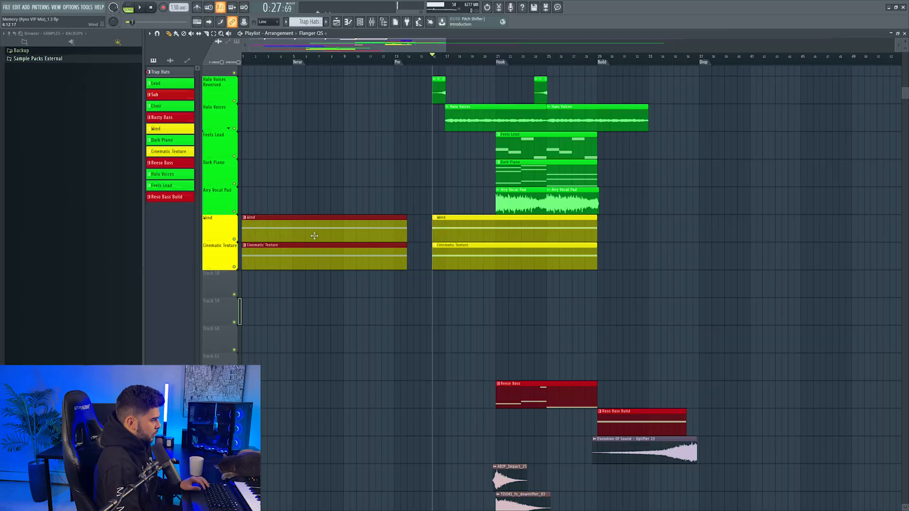
Move the earlier Wind and Cinematic Texture clips to start at bar 3, and play the arrangement from there while checking the mixer.
key("space")
left_click(274, 59)
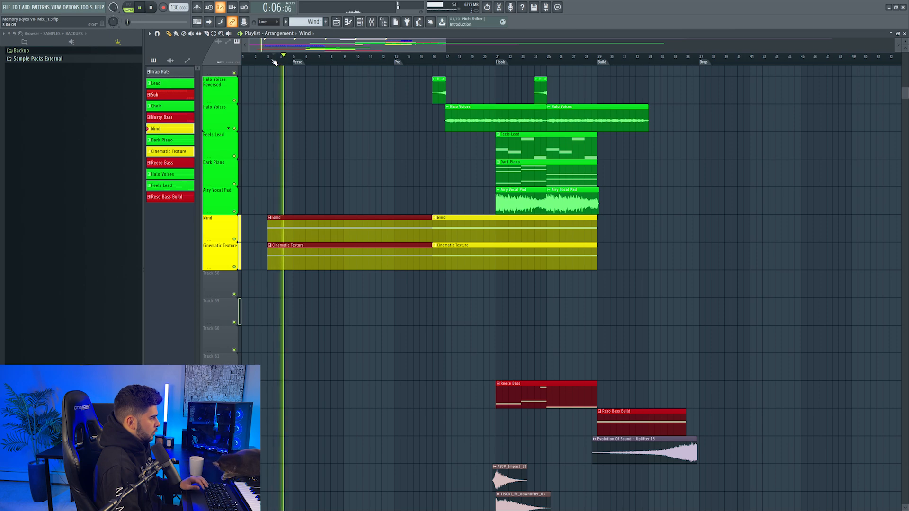
key("F9")
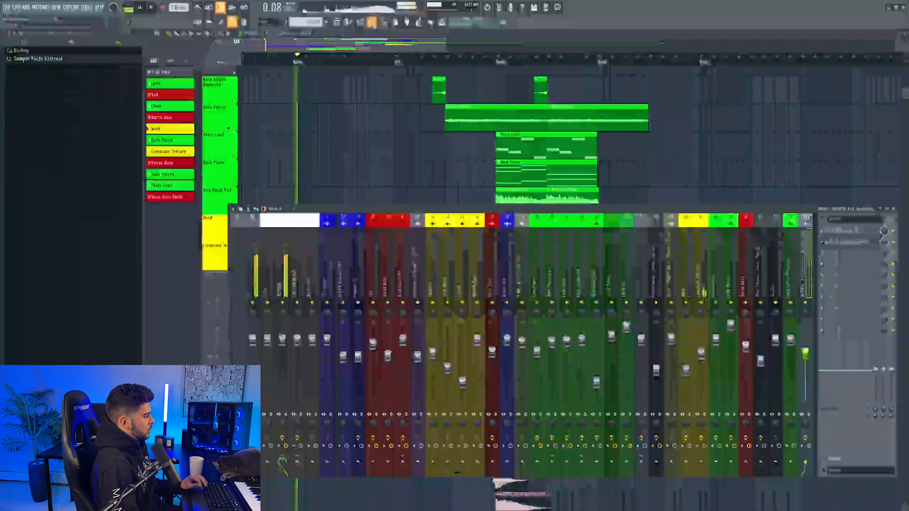
scroll(547, 265, "up", 9)
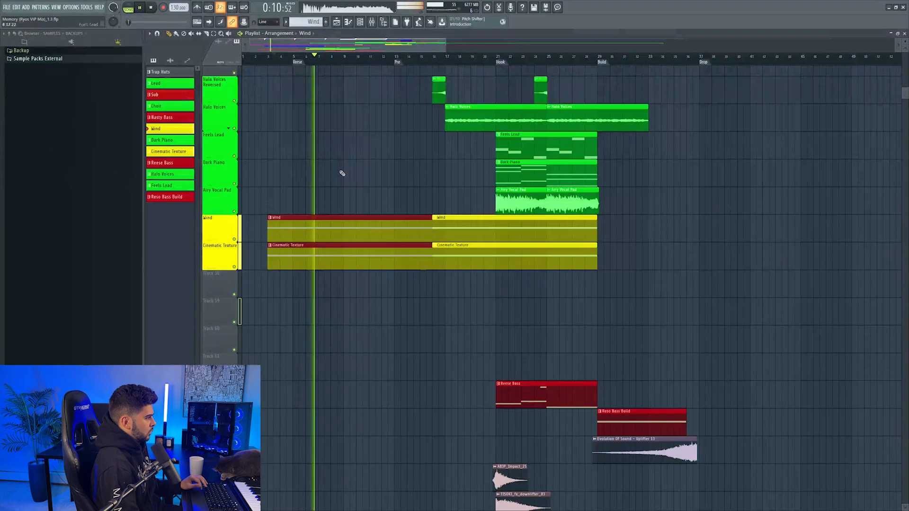
scroll(341, 173, "up", 4)
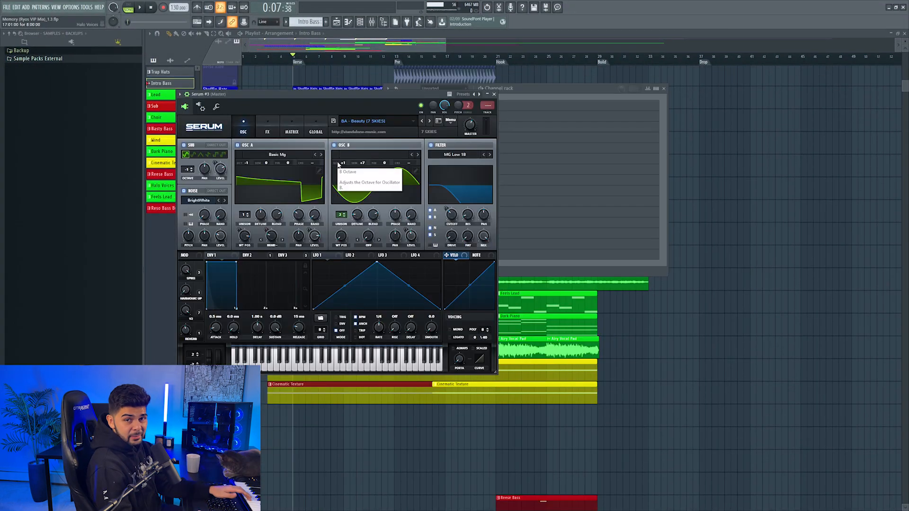
Paint a row of repeated G#3 notes across the first four bars of the Intro Bass pattern for Serum #3.
left_click_drag(542, 90, 734, 111)
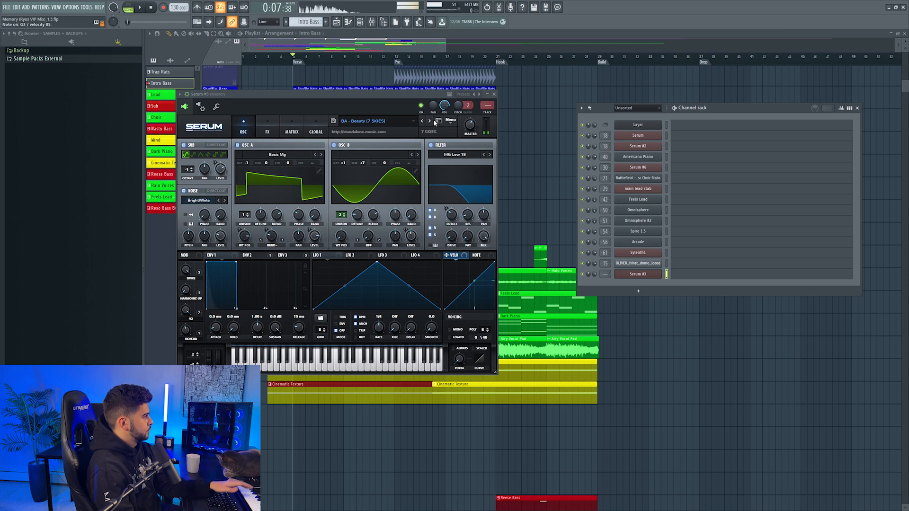
right_click(655, 271)
left_click(676, 275)
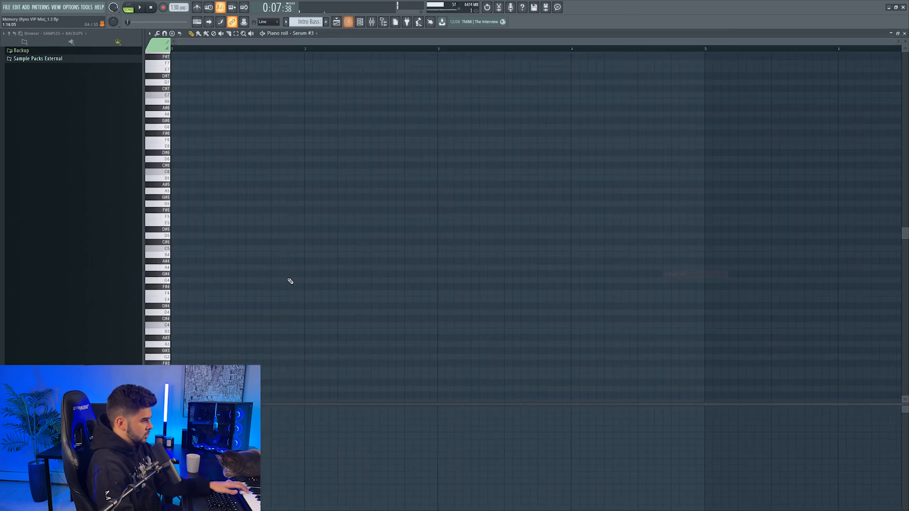
scroll(181, 267, "down", 5)
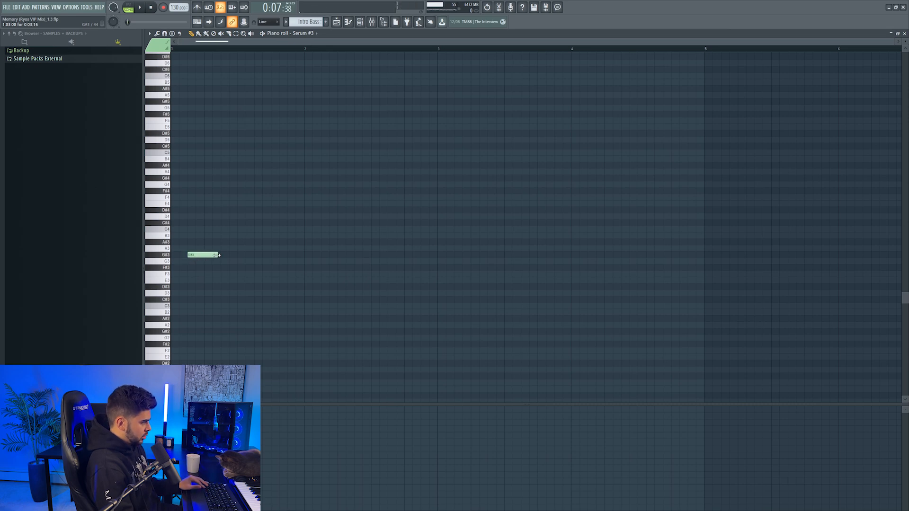
key("b")
left_click_drag(226, 258, 706, 253)
key("F7")
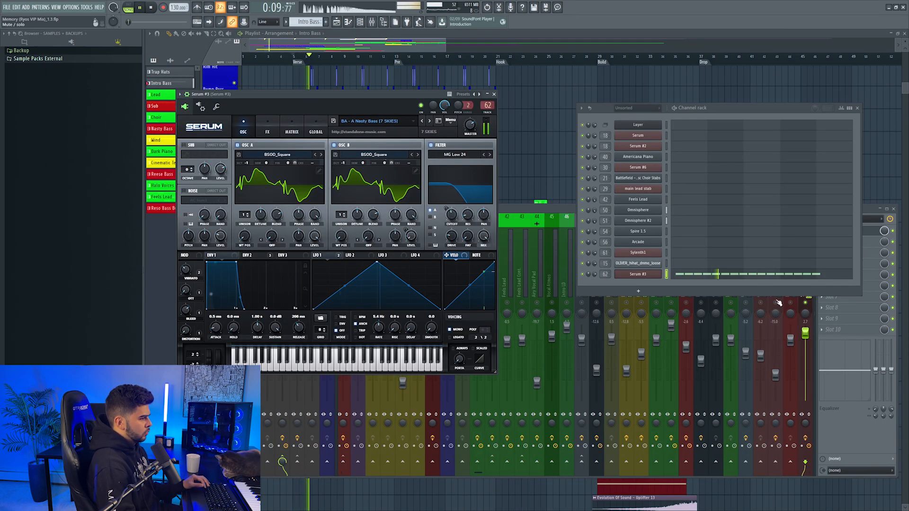
Audition Serum bass presets with the Serum #3 mixer track soloed and in the full mix, and adjust the track's volume.
right_click(795, 303)
left_click_drag(808, 336, 809, 344)
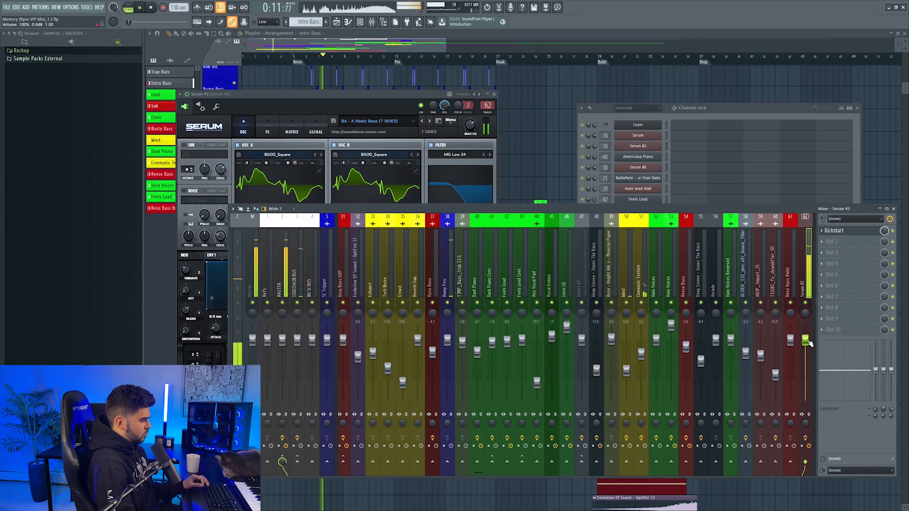
right_click(806, 302)
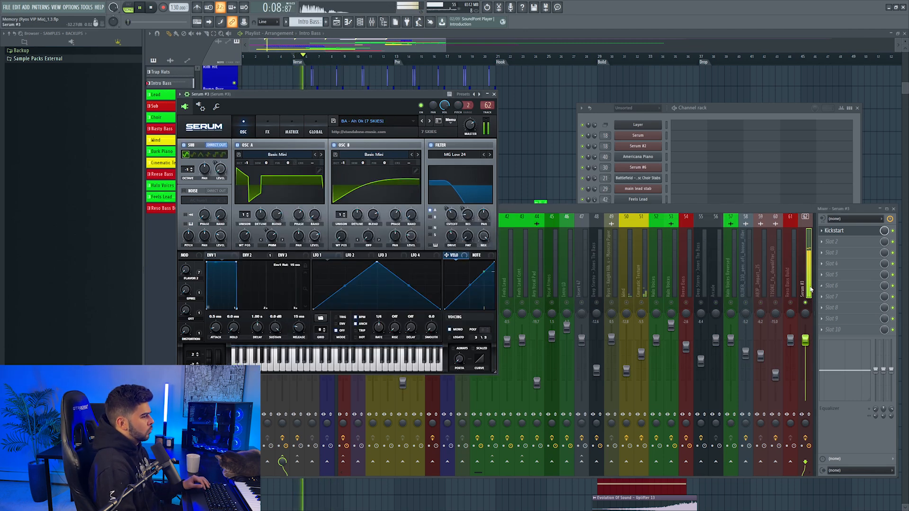
right_click(807, 303)
left_click_drag(803, 326, 802, 329)
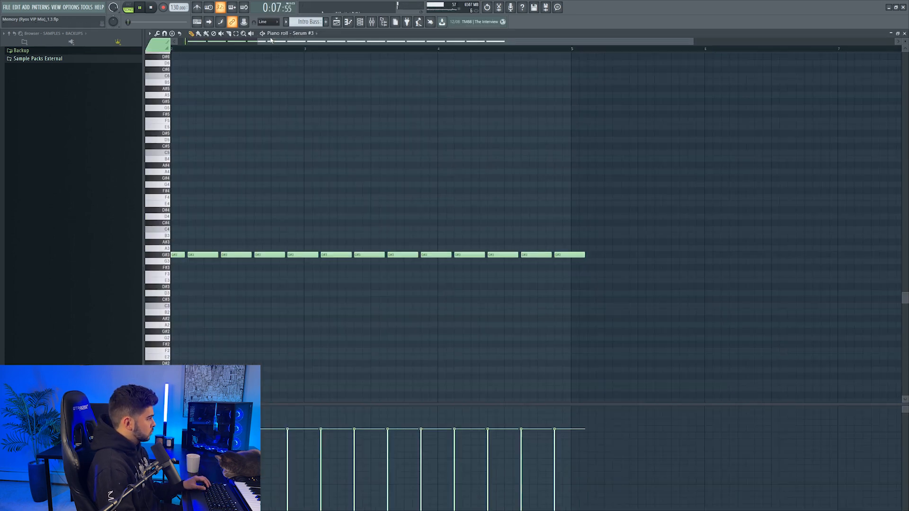
Thin out the repeated G#3 notes of Serum #3 by deleting most of them across the four bars.
scroll(276, 55, "down", 2)
key("space")
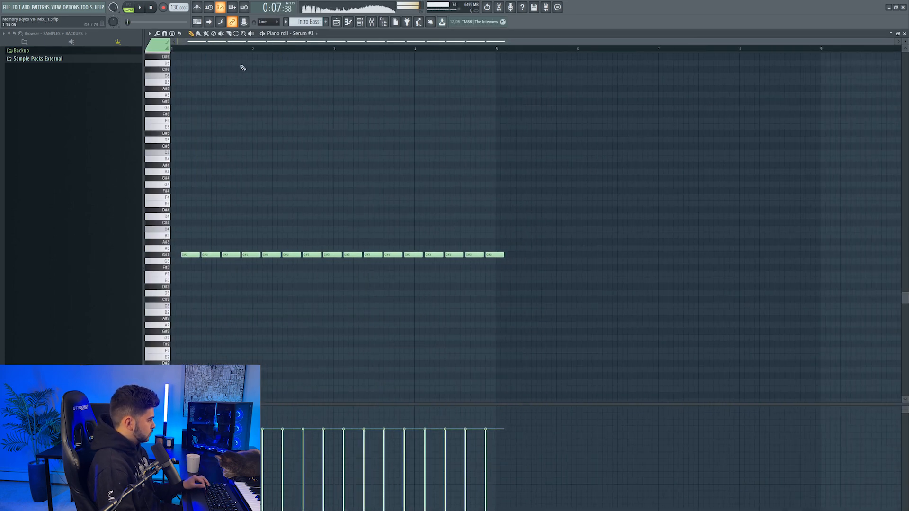
left_click(192, 255)
key("space")
right_click(228, 255)
left_click(212, 255)
right_click(249, 256)
right_click(493, 256)
right_click(473, 256)
right_click(453, 257)
right_click(425, 255)
right_click(405, 256)
right_click(384, 256)
right_click(364, 256)
right_click(344, 256)
right_click(323, 256)
right_click(303, 255)
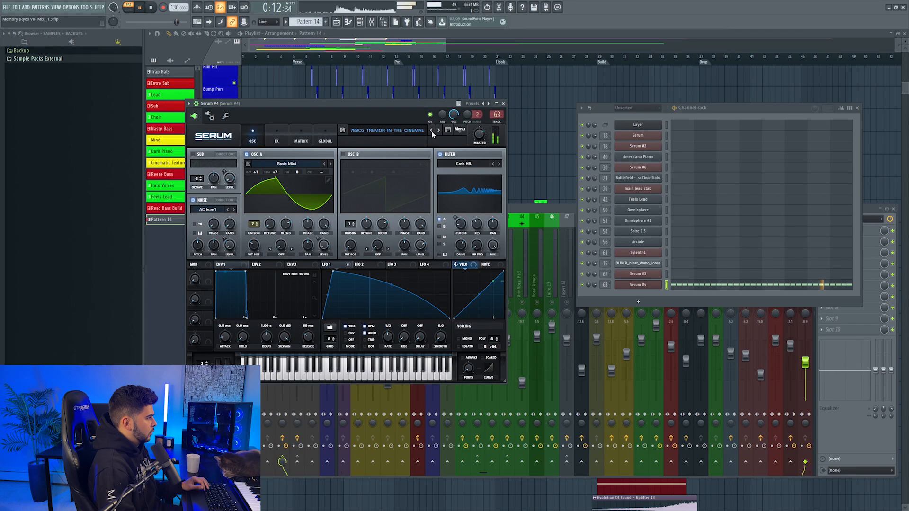
Step back through the Serum #4 presets, stop playback and check the channel's G#3 notes in the piano roll.
left_click(431, 130)
left_click(431, 131)
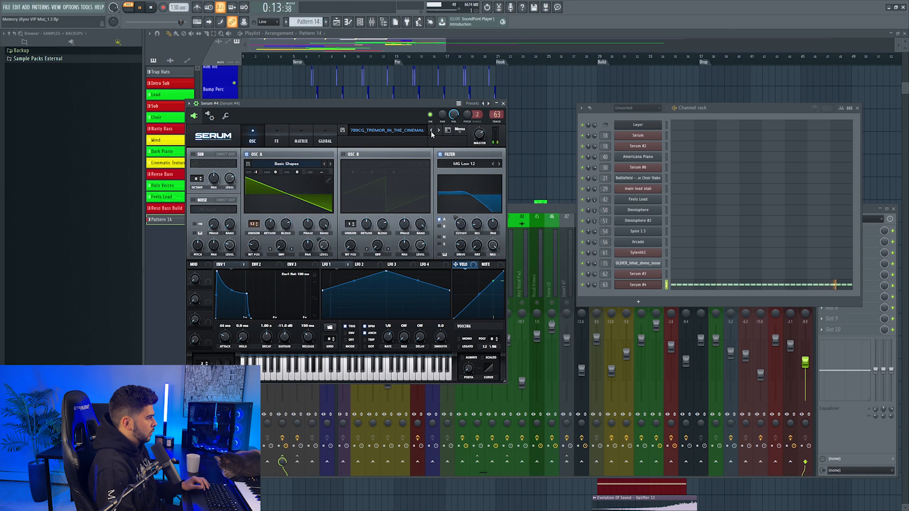
key("space")
left_click(712, 284)
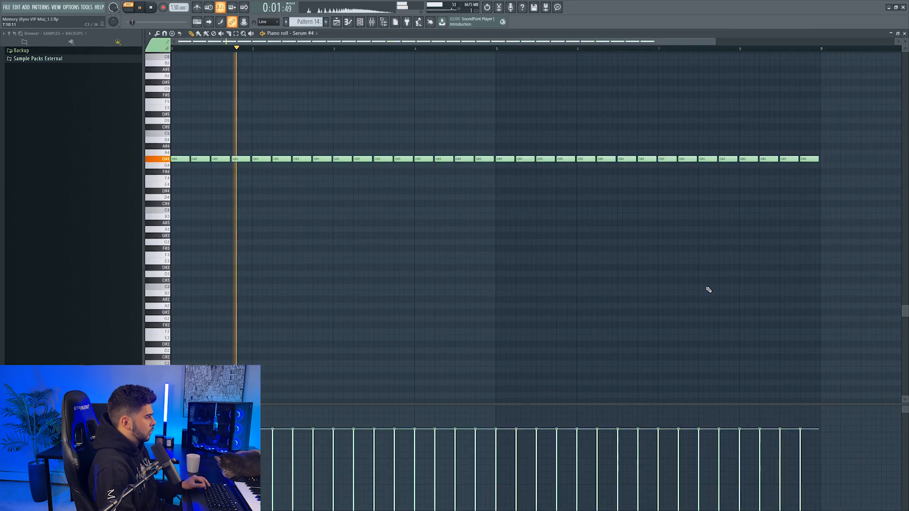
key("Escape")
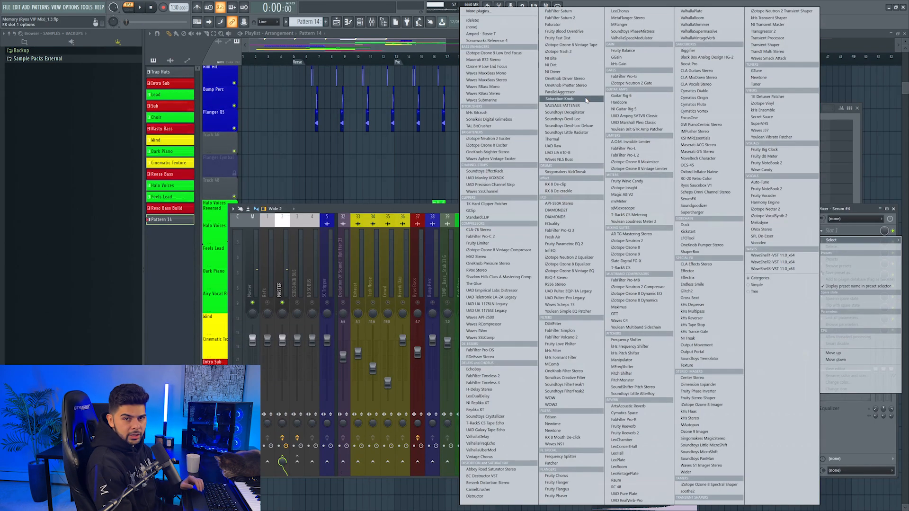
Load Thermal on the Serum #4 mixer track with the Mellow Muffler bass preset and set the track's volume to about 70%.
left_click(564, 139)
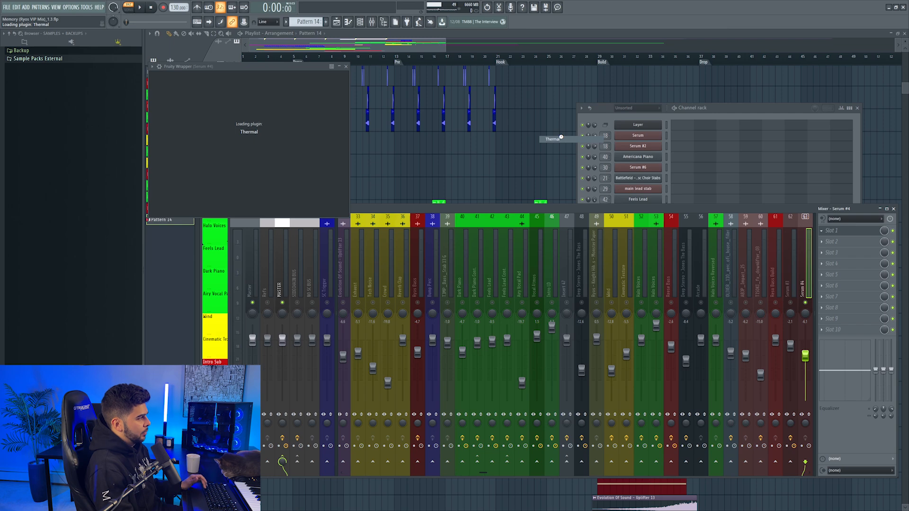
left_click(505, 73)
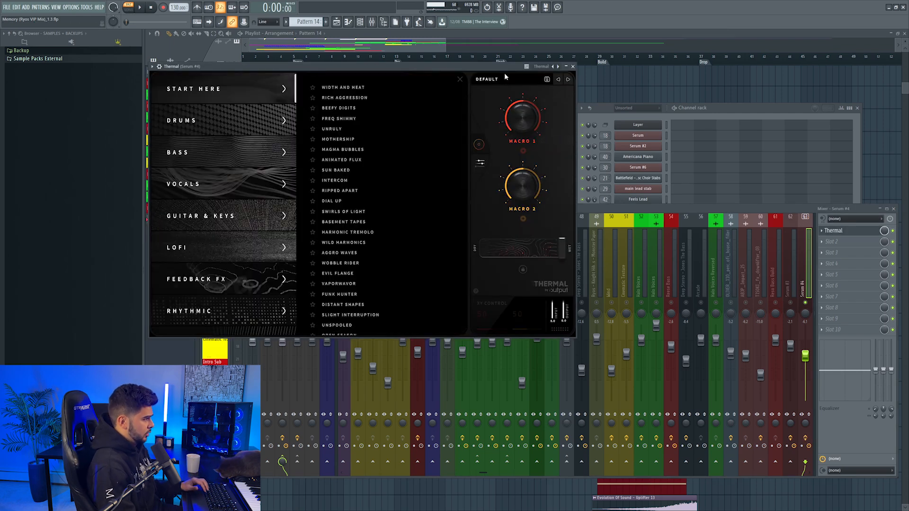
left_click(223, 148)
left_click_drag(473, 70, 480, 79)
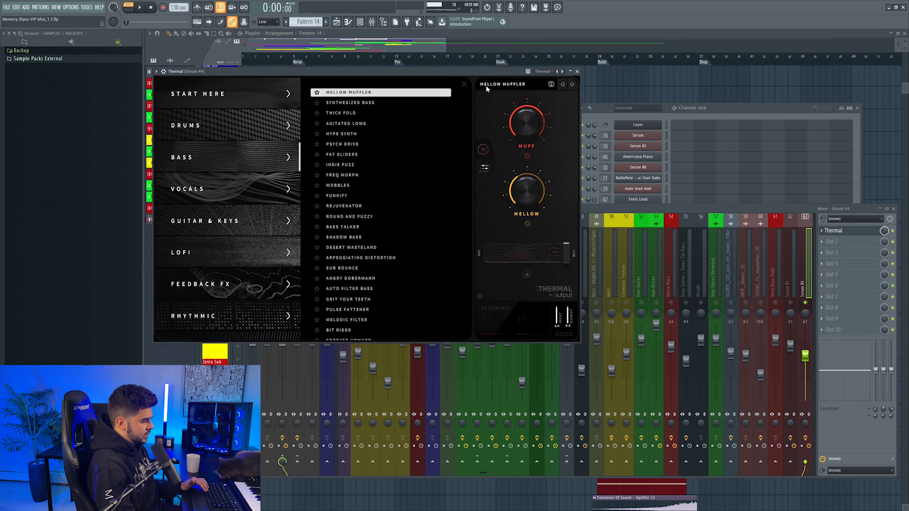
left_click_drag(806, 354, 806, 359)
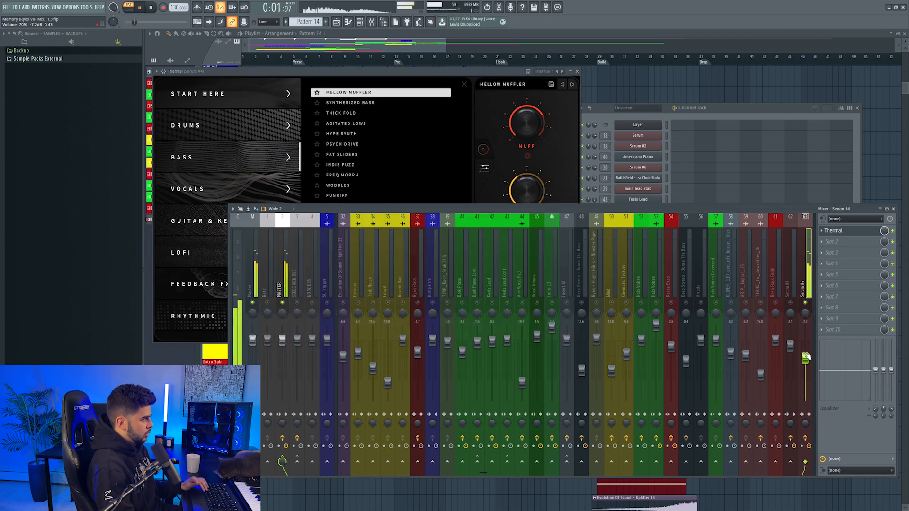
left_click(578, 71)
key("space")
Add Kickstart after Thermal on the Serum #4 track and adjust the decay of Serum's envelope 1 during playback.
left_click(832, 241)
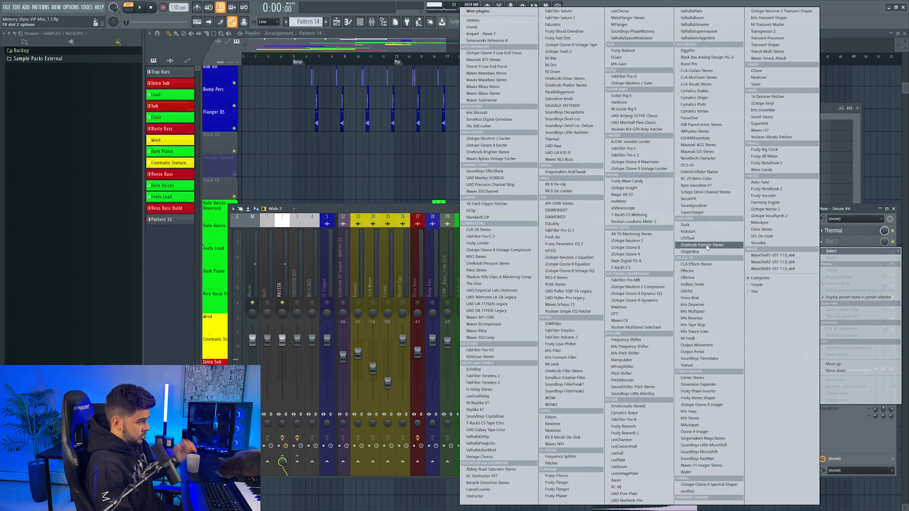
left_click(701, 232)
key("space")
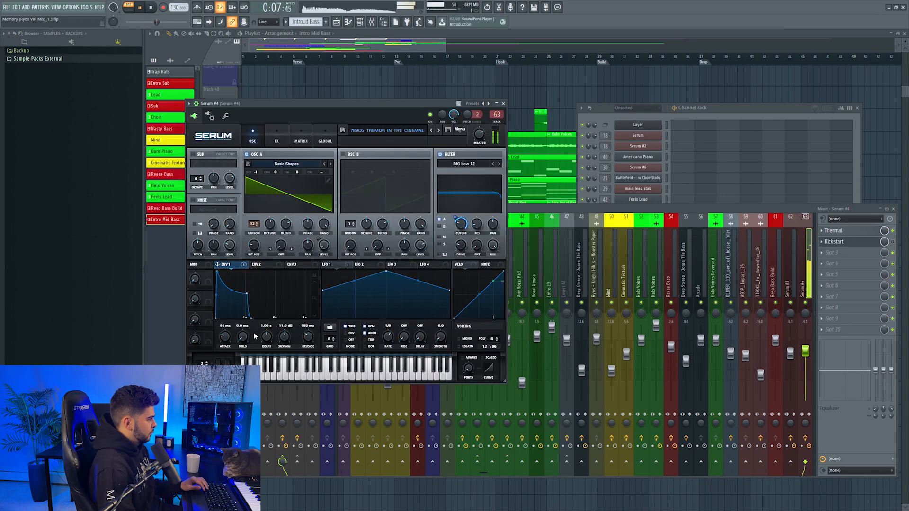
left_click_drag(266, 338, 247, 312)
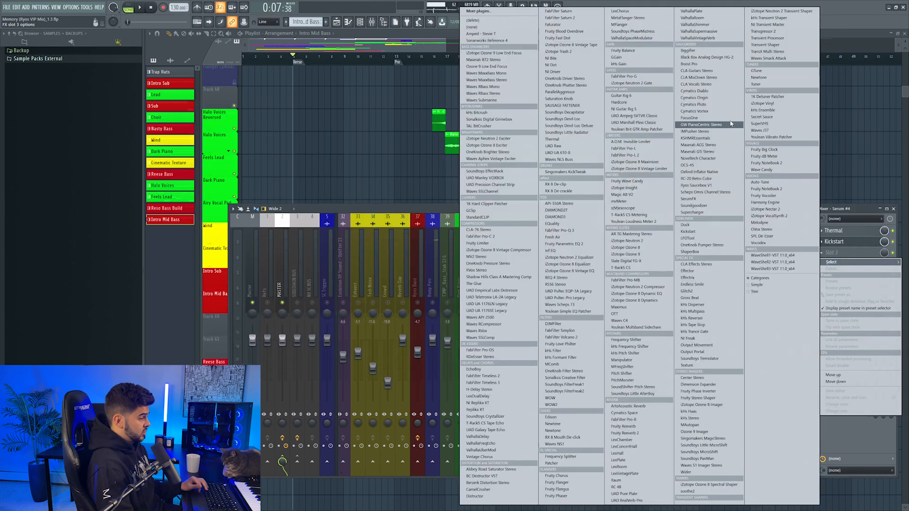
Add FabFilter Pro-Q 3 to the Serum #4 track and set a 24 dB/oct low cut at about 90 Hz.
left_click(572, 231)
double_click(296, 190)
left_click(233, 305)
left_click(234, 252)
left_click(242, 318)
left_click(236, 343)
mouse_move(304, 167)
left_click_drag(304, 163, 292, 163)
key("space")
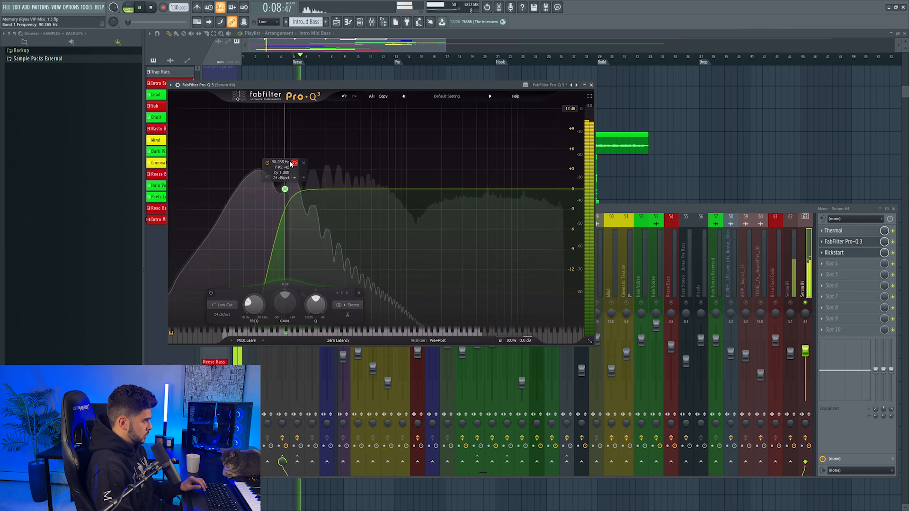
left_click(293, 164)
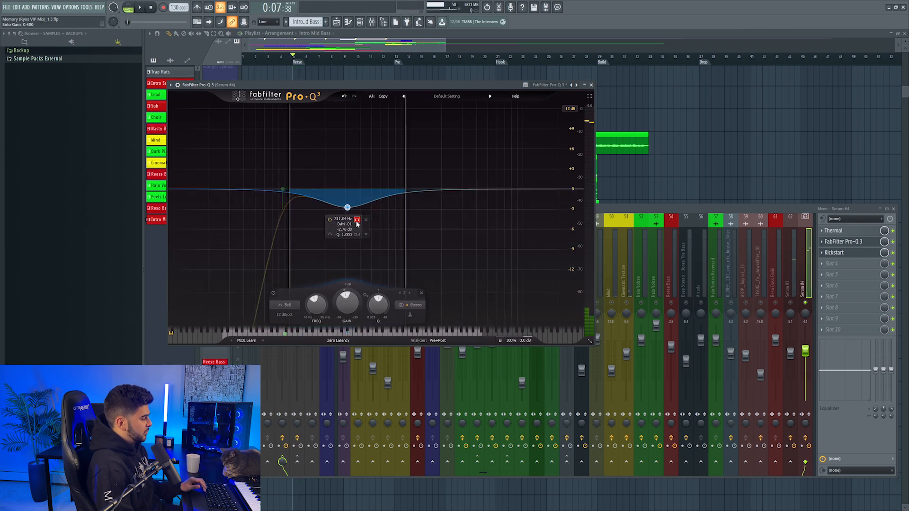
Deepen the equalizer's bell cut near 310 Hz and play the bass with the arrangement.
left_click_drag(346, 208, 352, 224)
left_click(355, 228)
key("space")
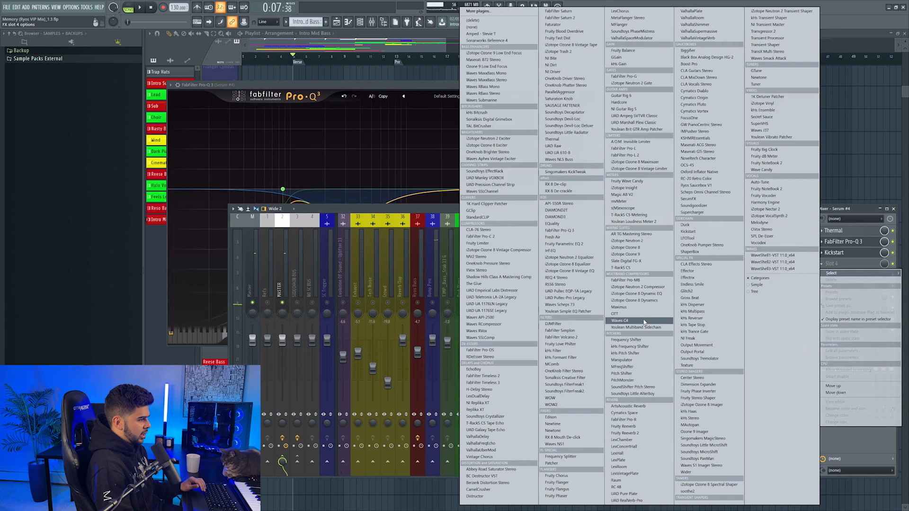
Add OTT between FabFilter Pro-Q 3 and Kickstart on the Serum #4 track and listen to the result.
left_click(640, 314)
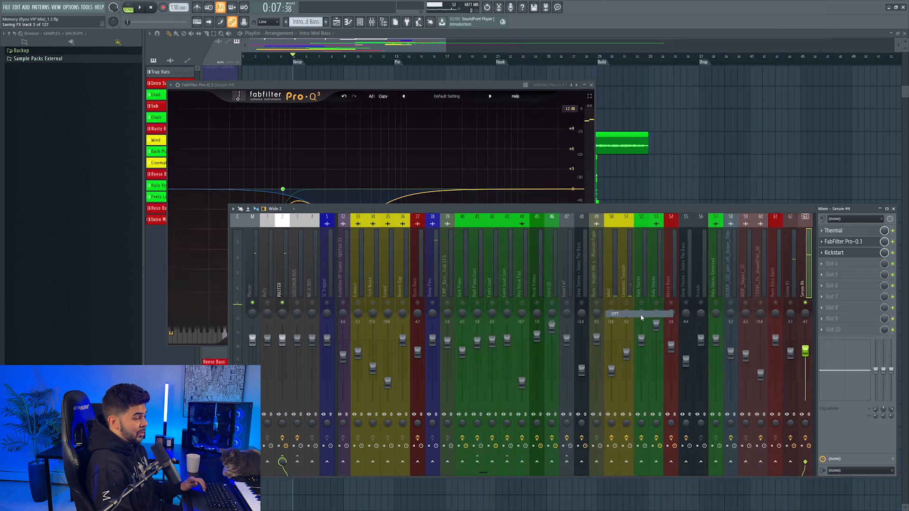
key("space")
key("space")
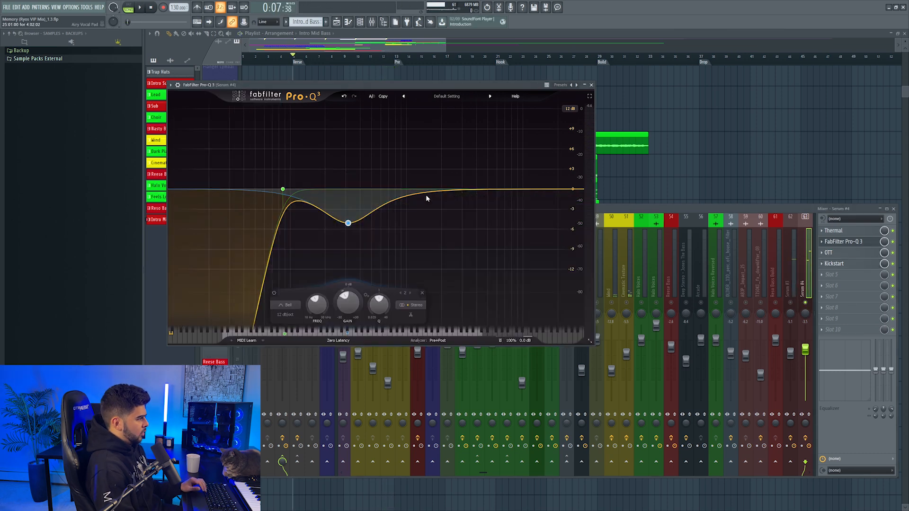
Add a 12 dB/oct low cut on the side channel at about 90 Hz in Pro-Q 3, and close the equalizer.
double_click(415, 198)
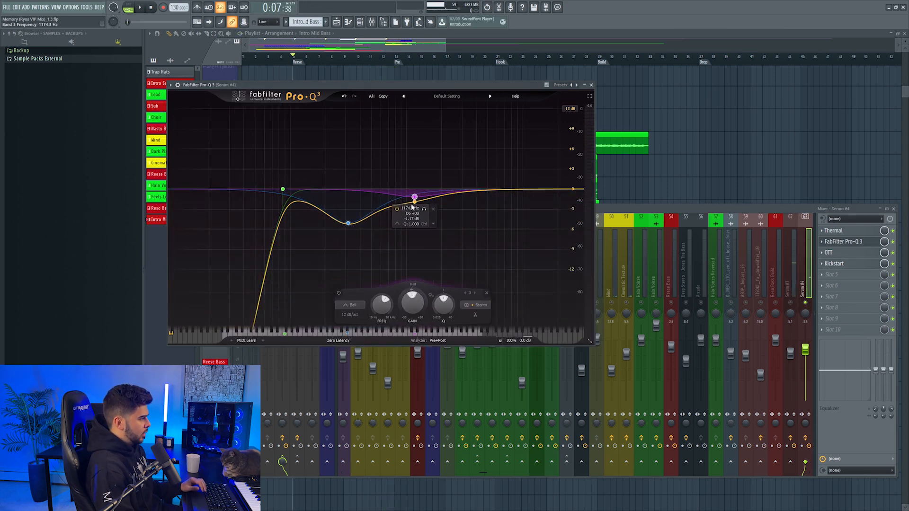
left_click(353, 305)
left_click(353, 252)
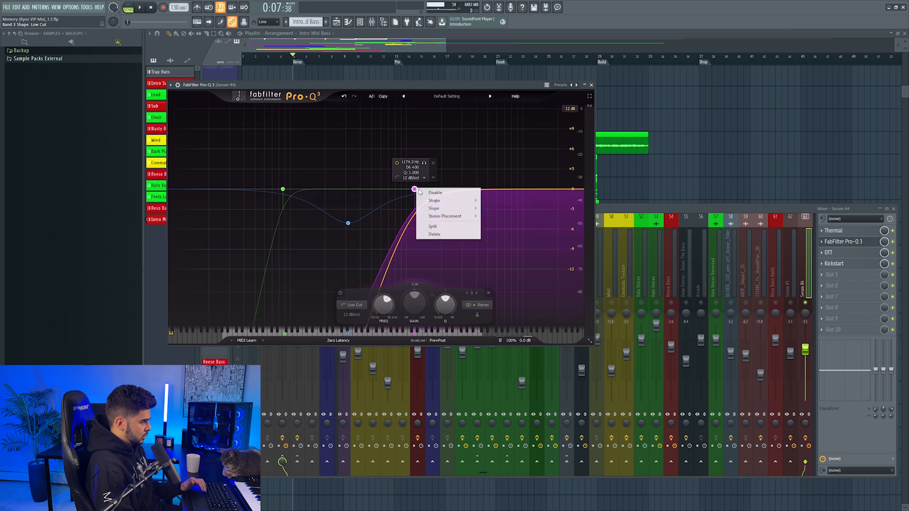
mouse_move(450, 216)
left_click(508, 250)
key("space")
left_click_drag(415, 189, 285, 189)
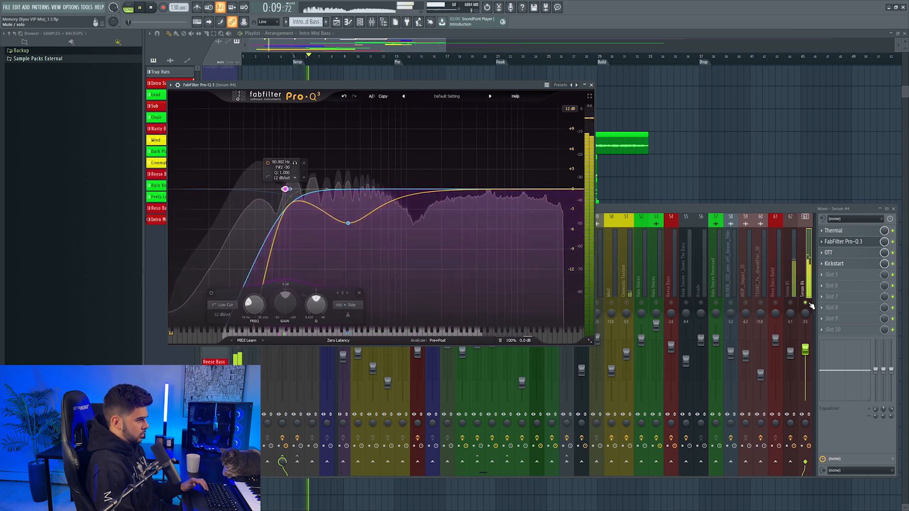
key("F9")
left_click(417, 97)
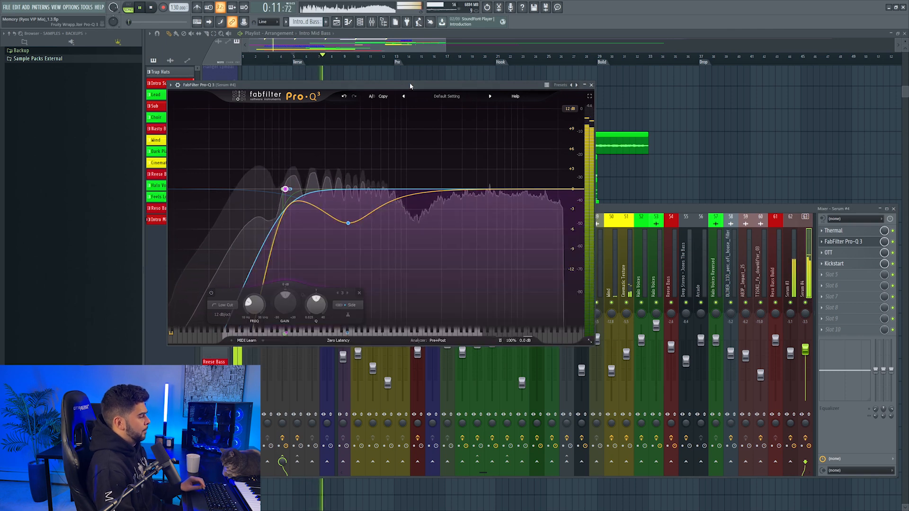
left_click(591, 85)
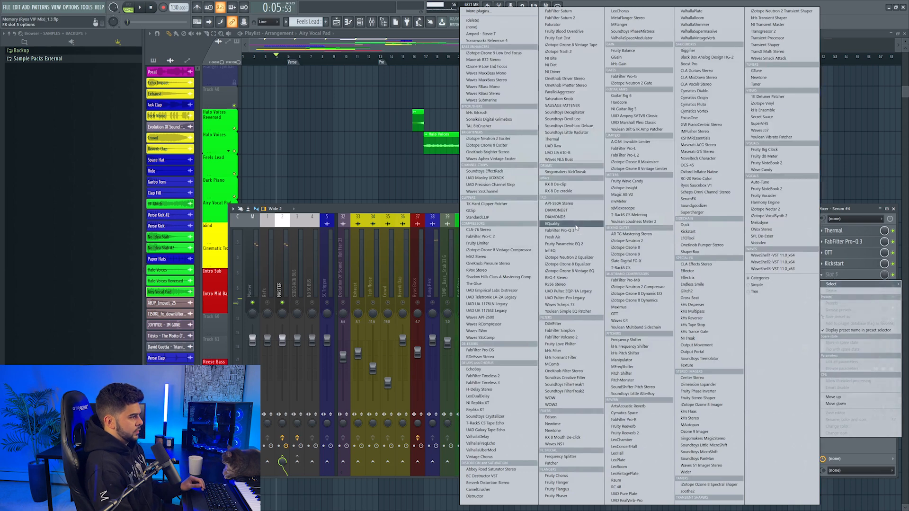
Add a second FabFilter Pro-Q 3 after OTT with a 12 dB/oct low cut at about 60 Hz and a high cut below 2.8 kHz.
left_click(578, 231)
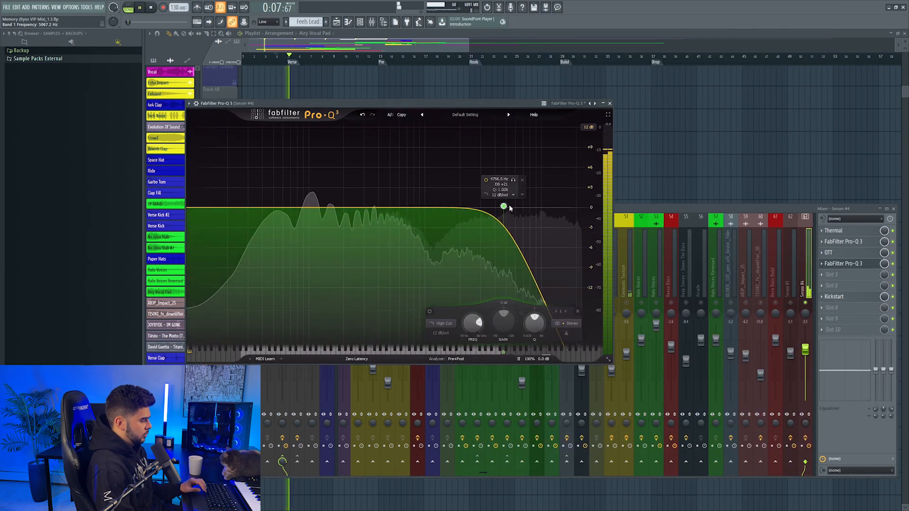
left_click_drag(505, 206, 477, 186)
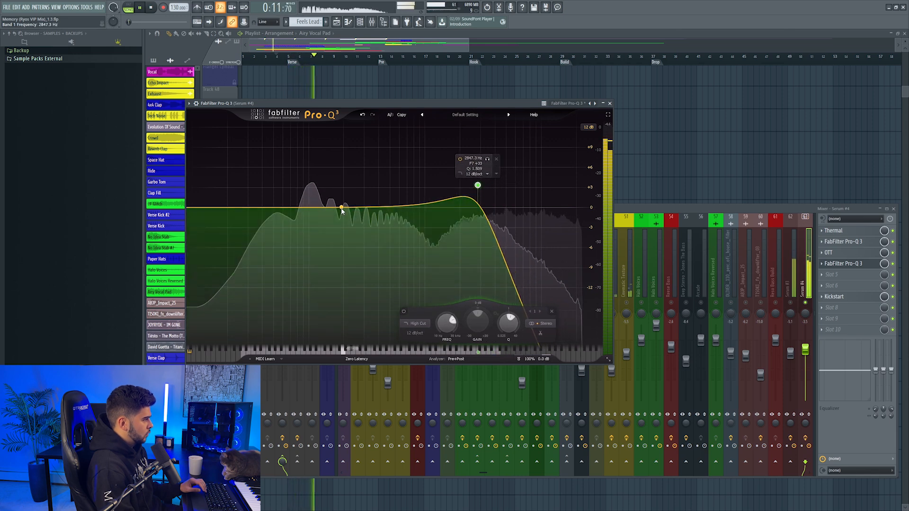
left_click(339, 210)
left_click(274, 324)
left_click(278, 270)
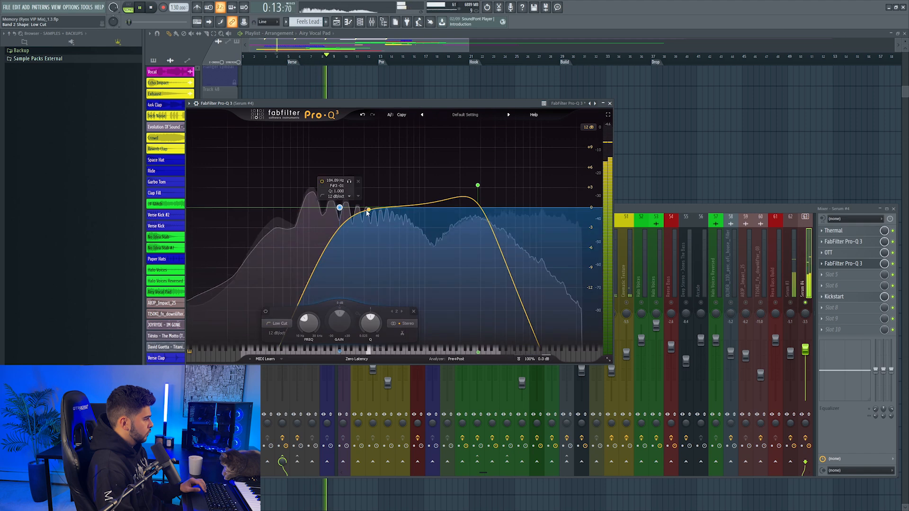
left_click_drag(340, 208, 282, 208)
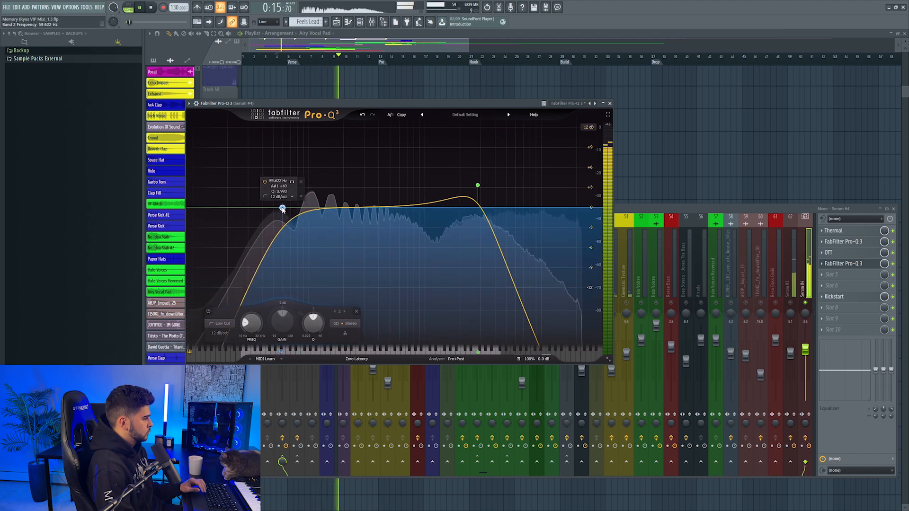
left_click(798, 294)
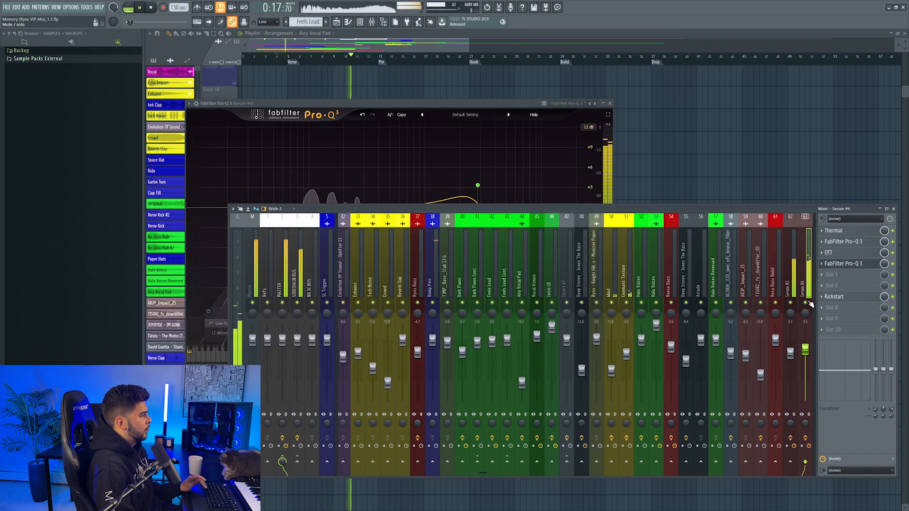
left_click_drag(478, 185, 468, 192)
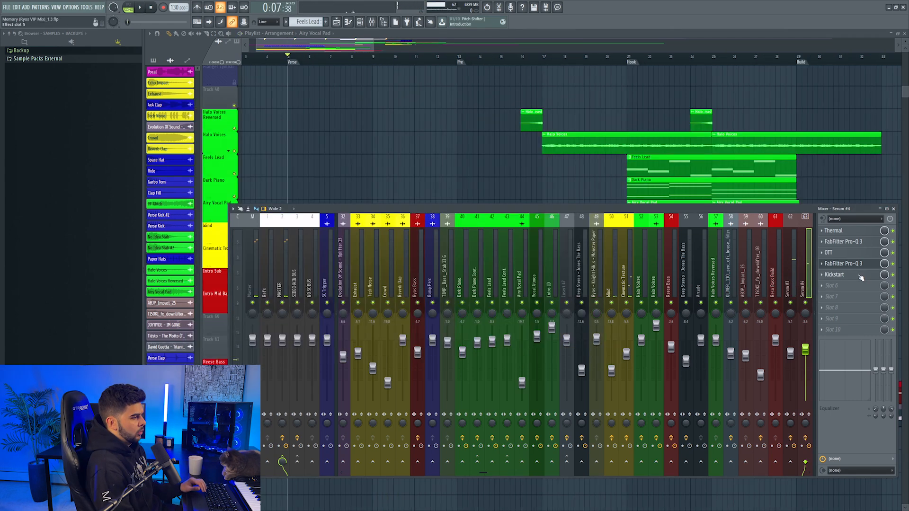
Add LFOTool with the Fake Subkick SC preset after Kickstart on the Serum #4 track and adjust its curve's falling section.
left_click(838, 286)
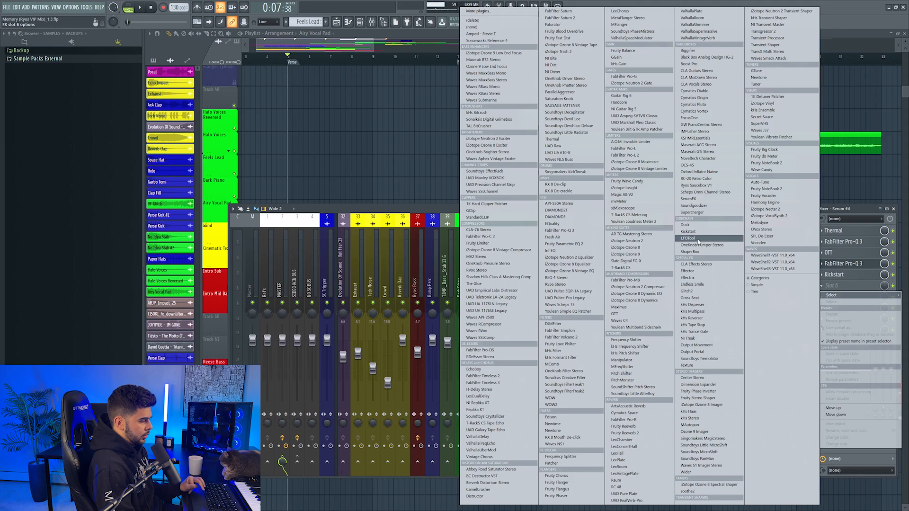
left_click(698, 239)
key("space")
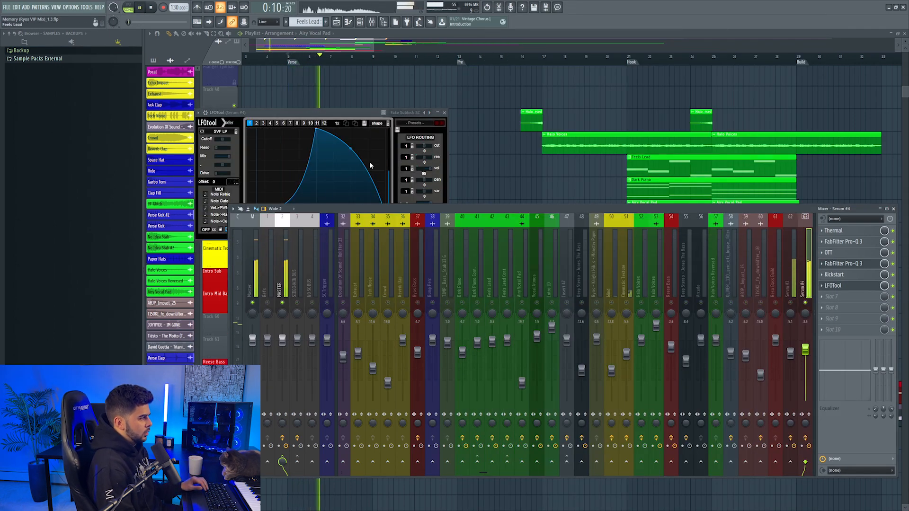
left_click(351, 147)
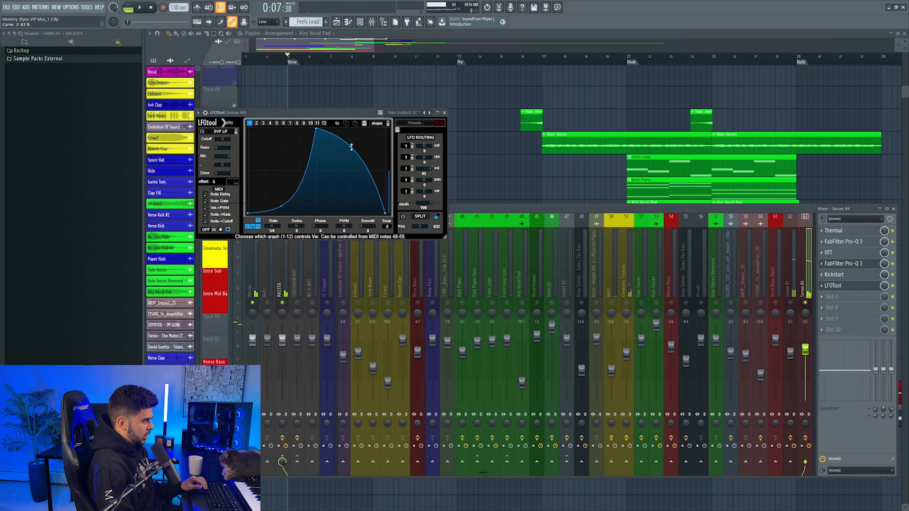
Copy LFOTool to the Serum #3 track after Kickstart, close both plugin windows and play the arrangement.
left_click(822, 288)
left_click_drag(841, 327, 792, 312)
key("space")
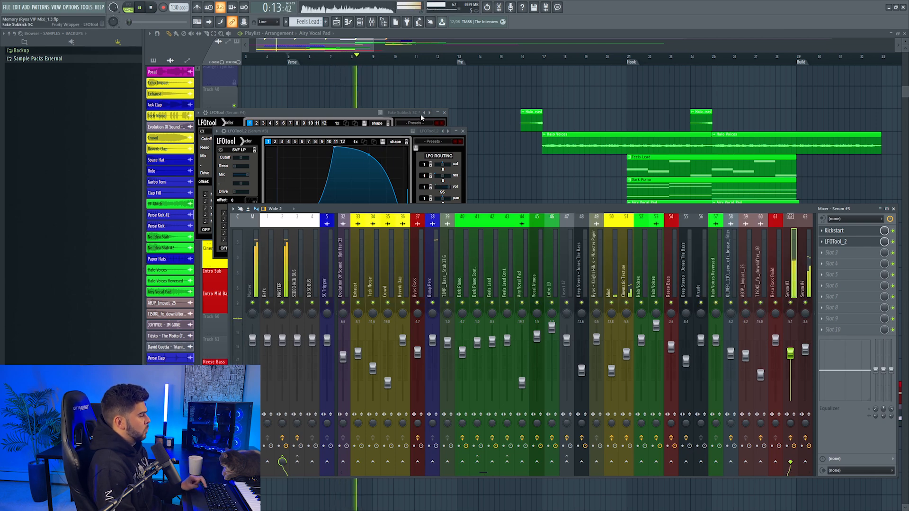
left_click(444, 113)
left_click(464, 132)
key("F9")
scroll(337, 62, "left", 2)
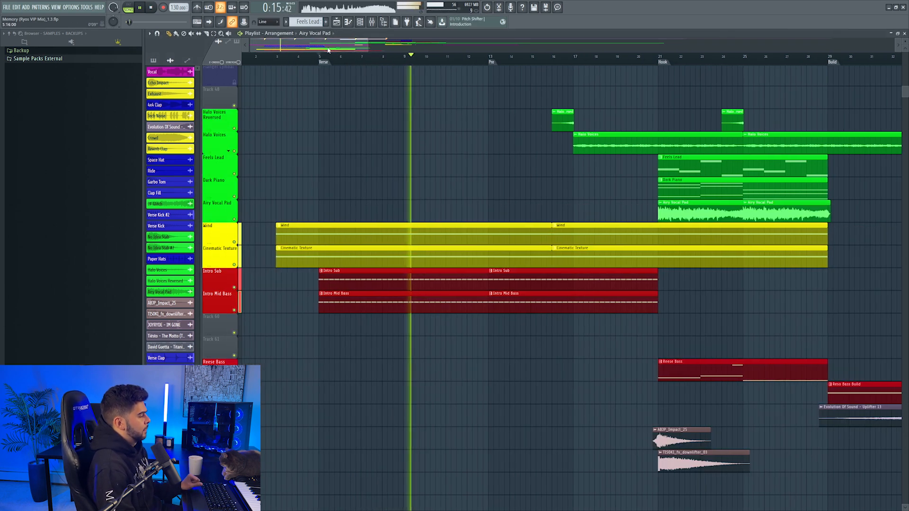
scroll(334, 60, "down", 2)
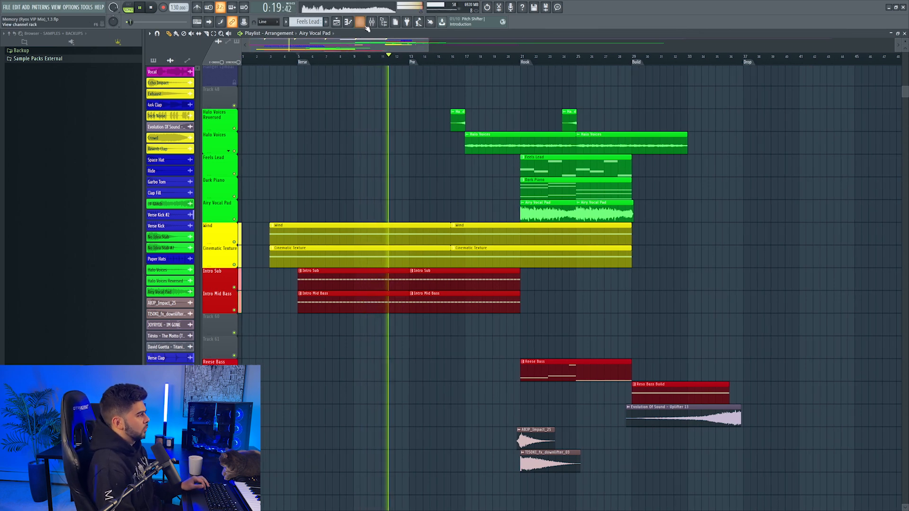
Add Cymatics Diablo with the 808 - Blaster preset as the first effect on the Serum #3 track, audition it and close it.
key("F9")
key("space")
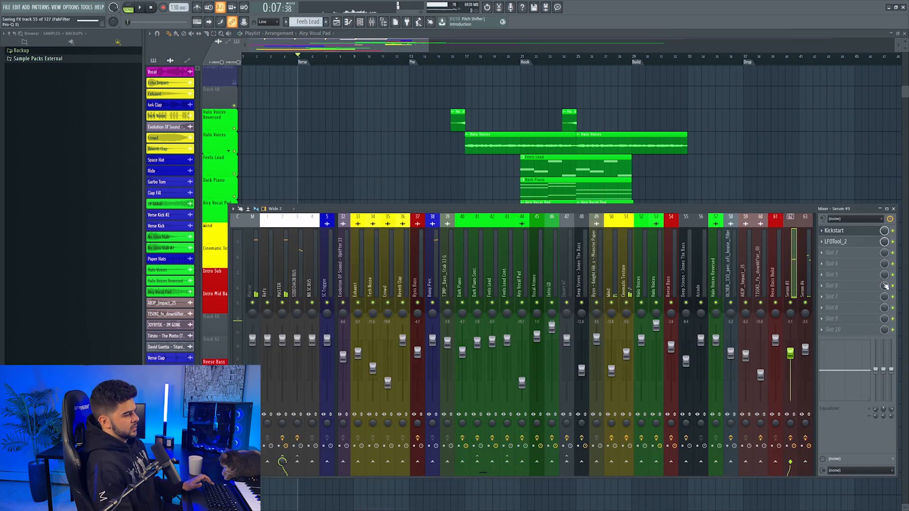
left_click(847, 253)
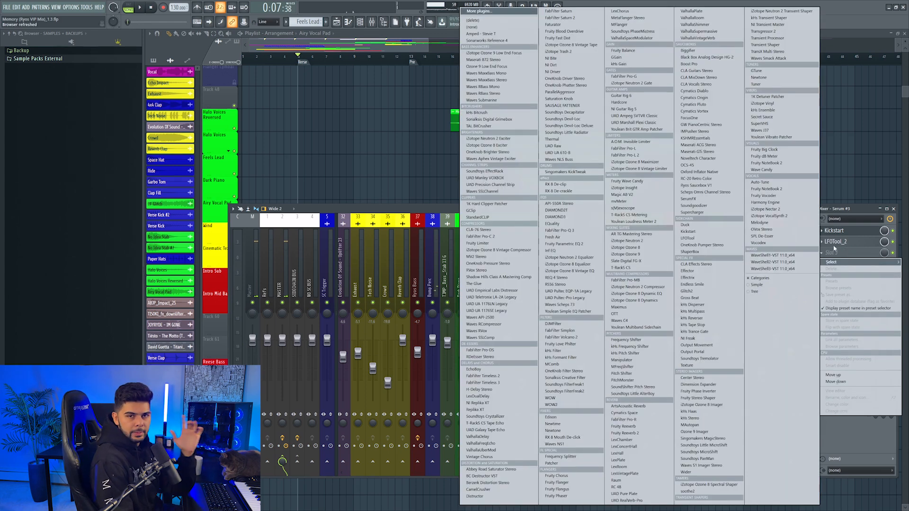
left_click(717, 90)
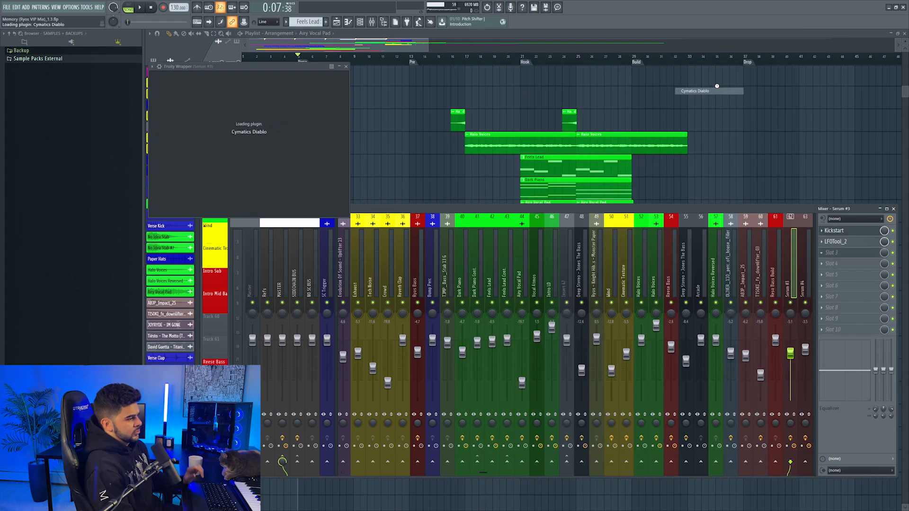
key("space")
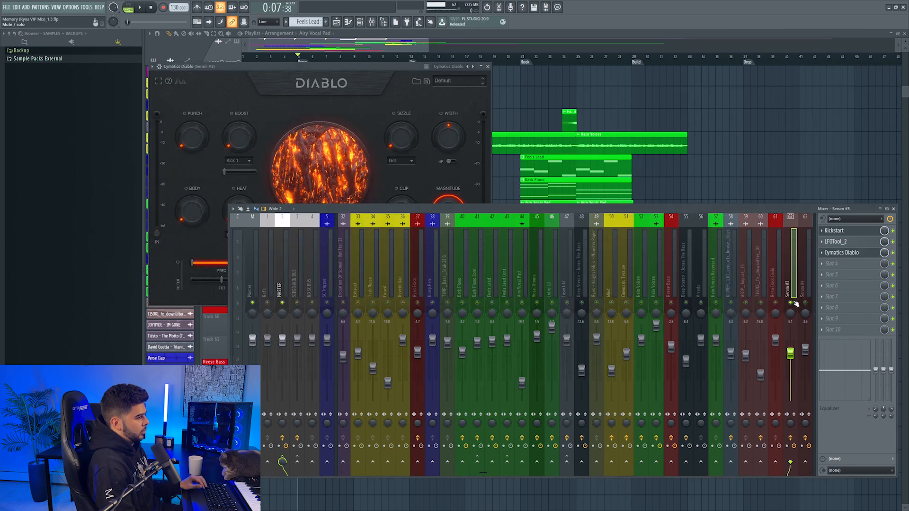
key("space")
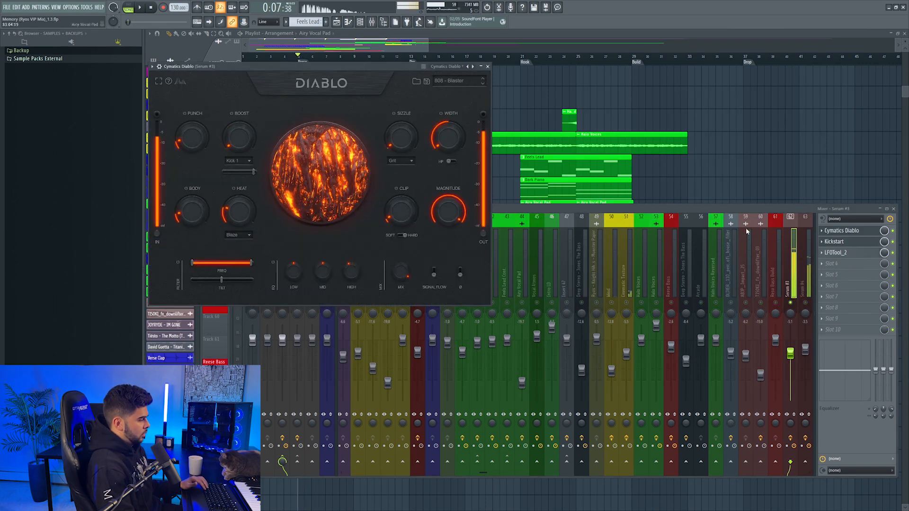
left_click(788, 300)
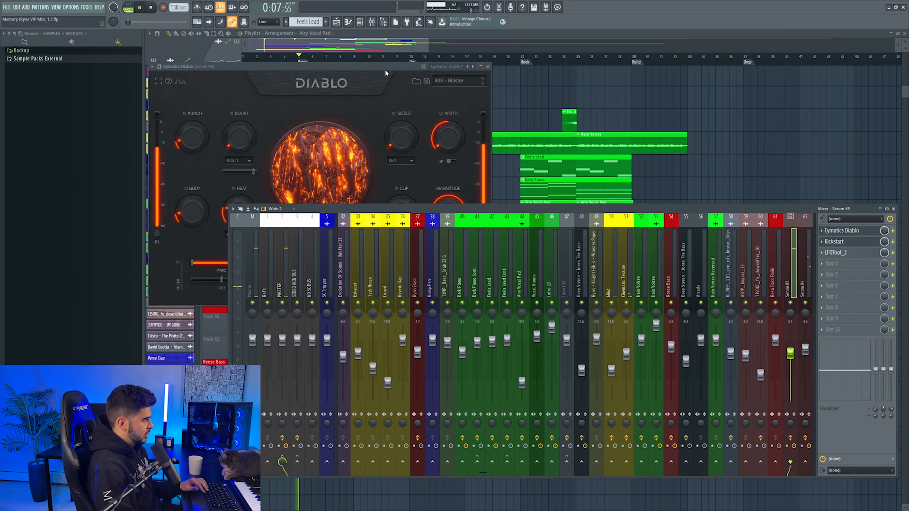
left_click(488, 67)
Raise the Serum #4 track's volume slightly and lower the second Pro-Q 3's high cut to about 1.3 kHz while auditioning the track.
left_click_drag(804, 352, 791, 357)
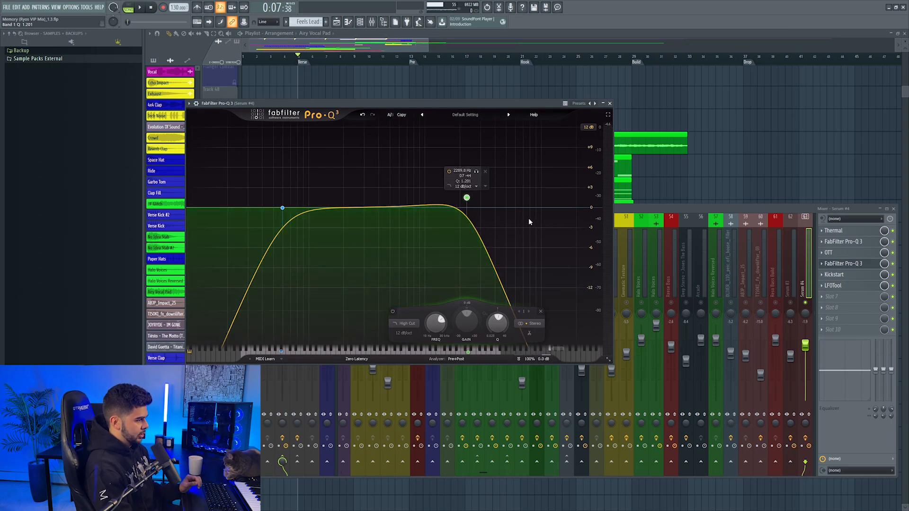
left_click_drag(466, 199, 455, 214)
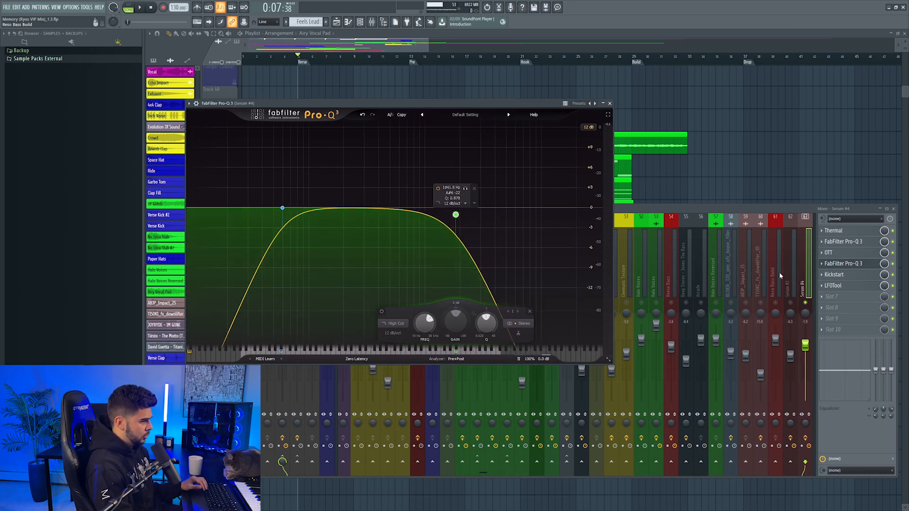
right_click(805, 303)
left_click(475, 173)
key("space")
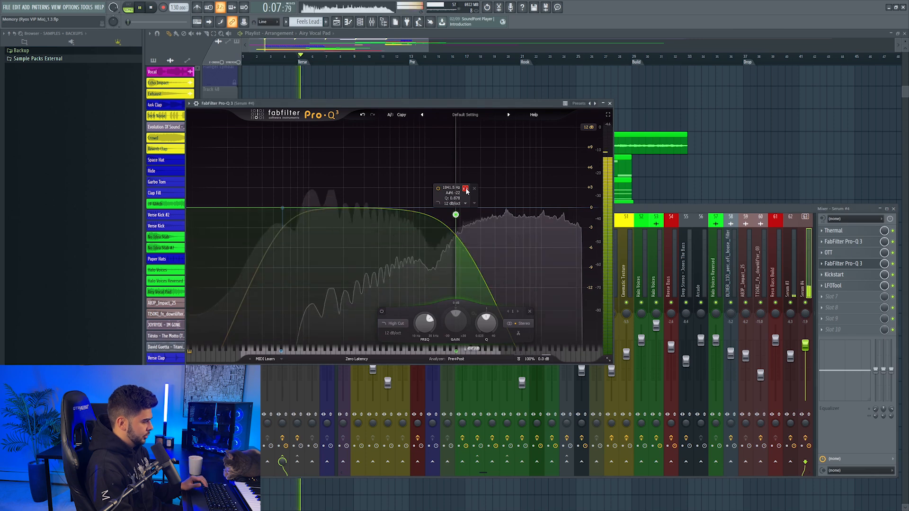
right_click(806, 303)
left_click(469, 186)
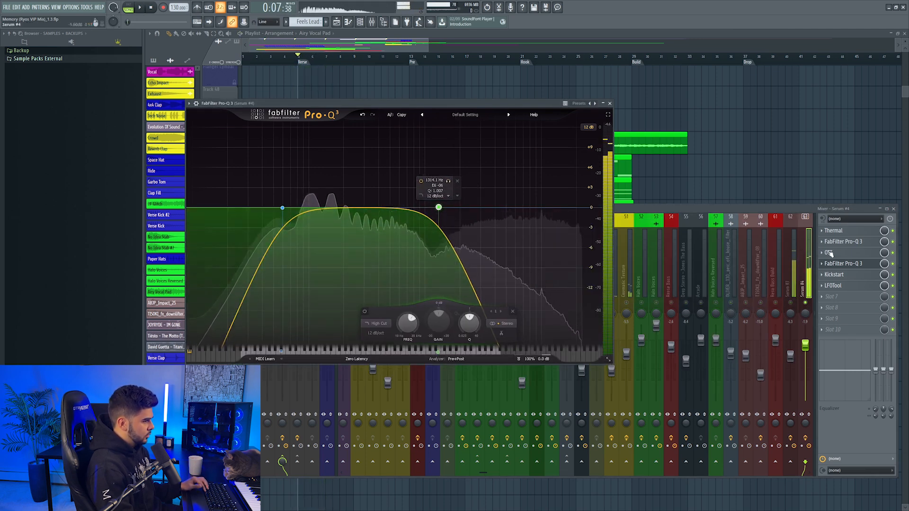
key("space")
Add Soundtoys Decapitator to the Serum #4 track after LFOTool and adjust its Drive.
left_click(834, 306)
left_click(832, 297)
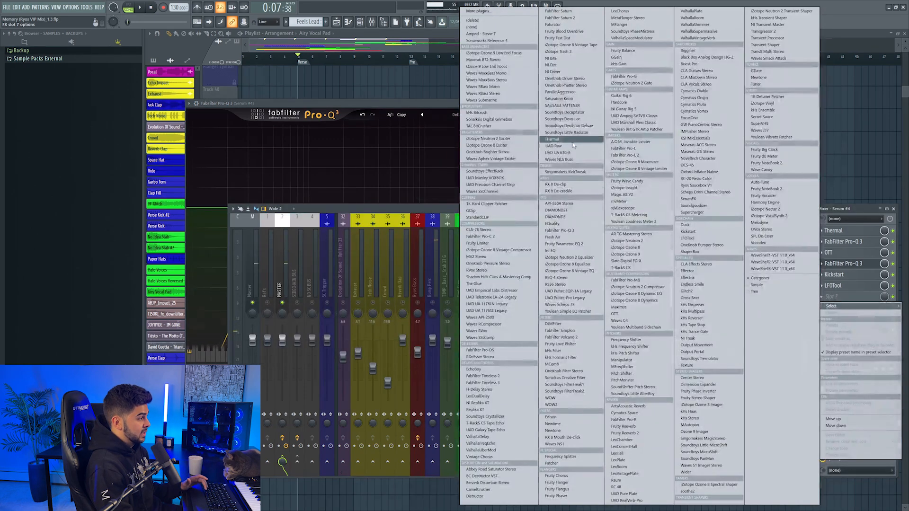
left_click(568, 115)
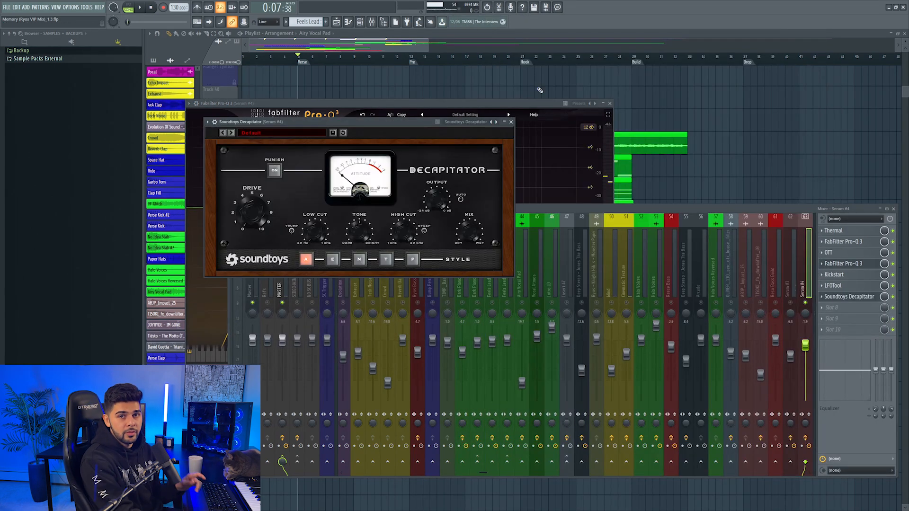
left_click_drag(248, 211, 247, 204)
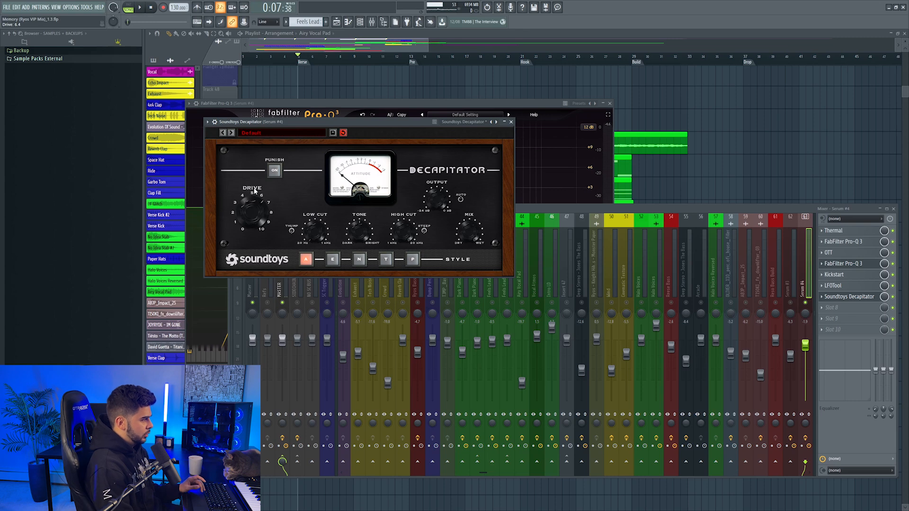
left_click_drag(344, 133, 542, 154)
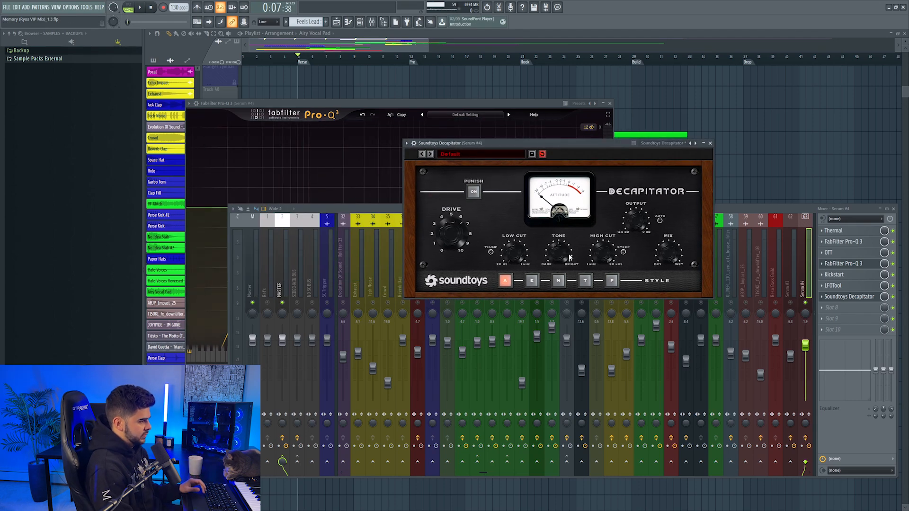
left_click_drag(459, 240, 461, 243)
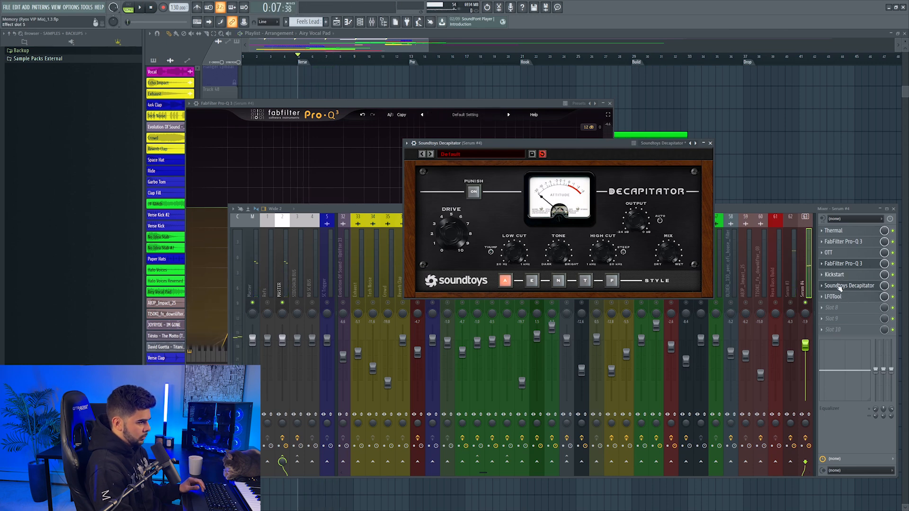
Place Decapitator between the second Pro-Q 3 and Kickstart, close the plugin windows and play the mix.
left_click(710, 143)
left_click(609, 103)
key("space")
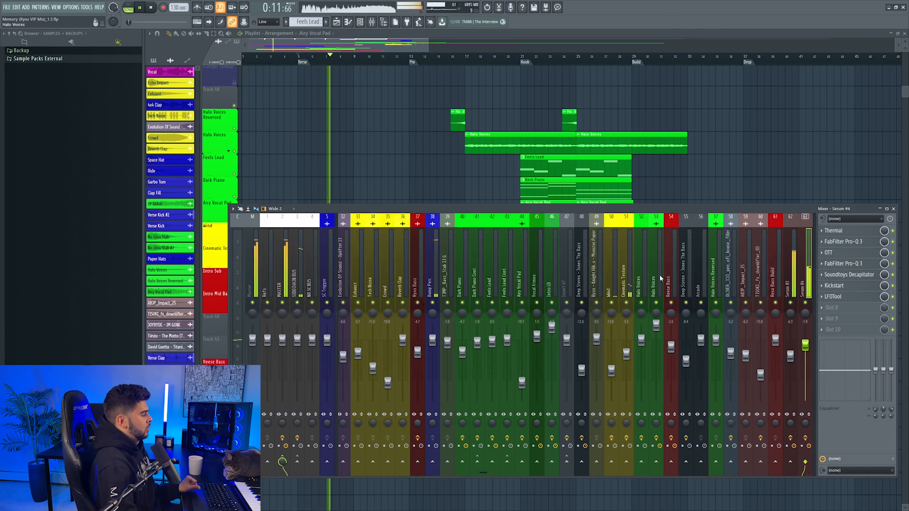
Solo the Intro Mid Bass track in the playlist and play it from the start of the verse.
key("F9")
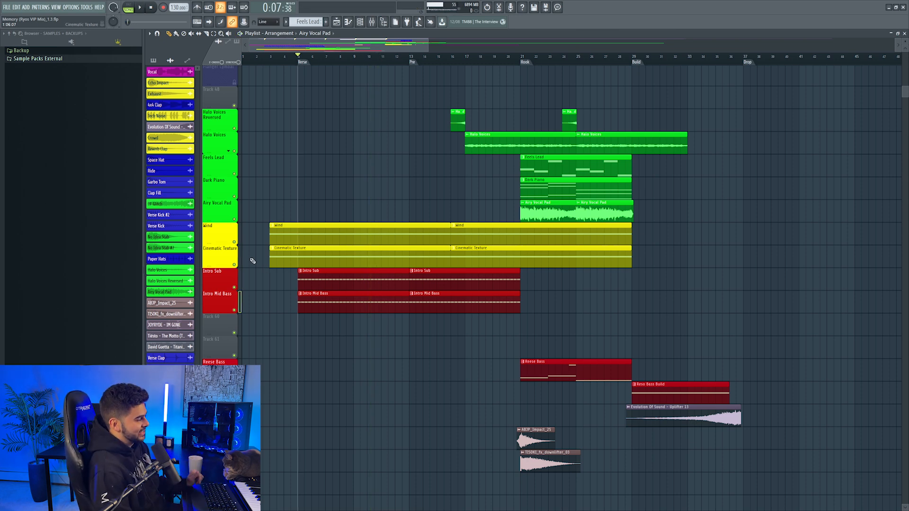
scroll(265, 254, "up", 1)
scroll(267, 256, "down", 2)
scroll(269, 257, "up", 1)
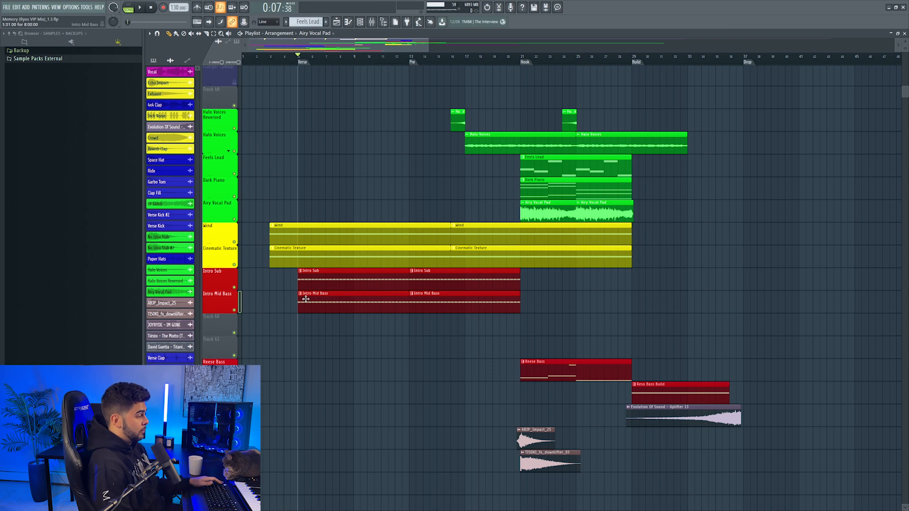
scroll(306, 299, "up", 8)
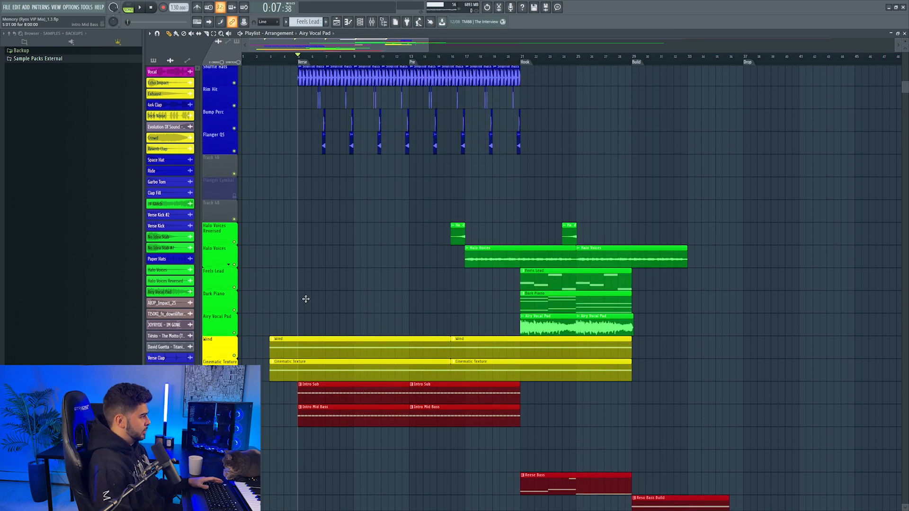
key("space")
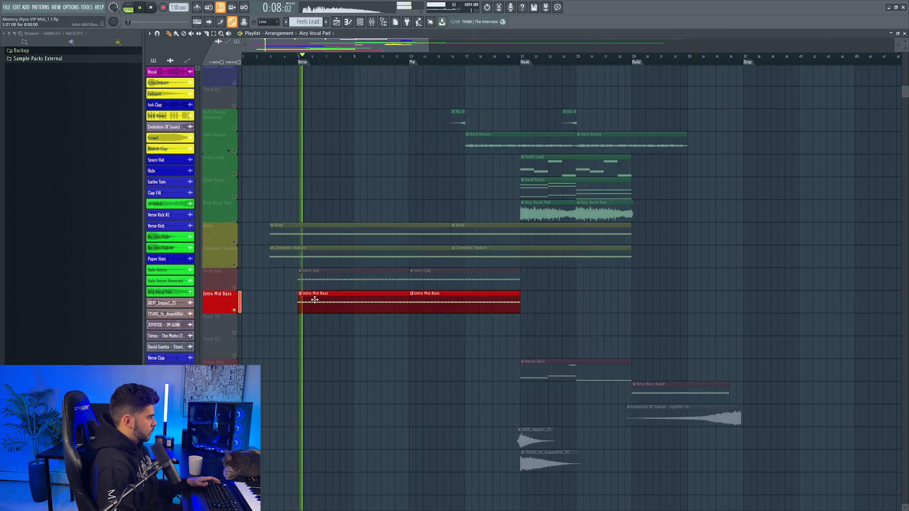
Open the Intro Mid Bass pattern's notes and split the last two notes of its fourth bar into four shorter ones.
double_click(315, 299)
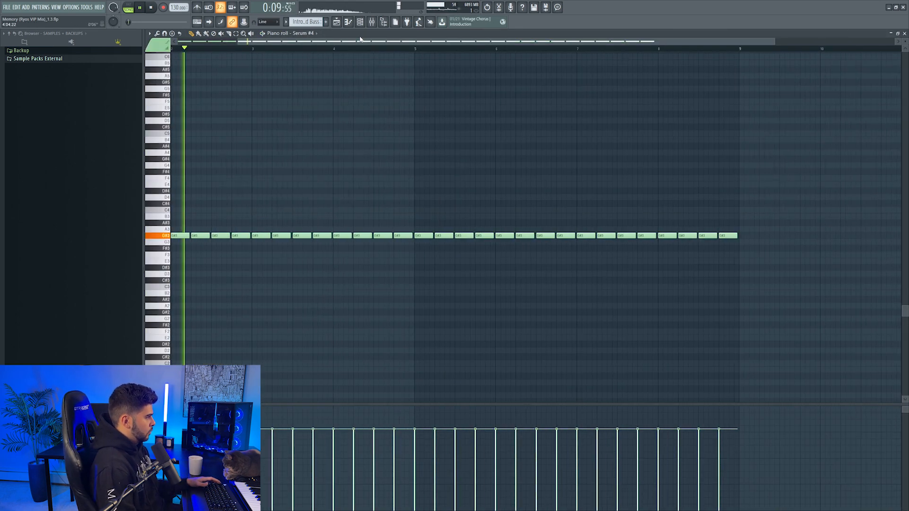
key("space")
left_click(241, 140)
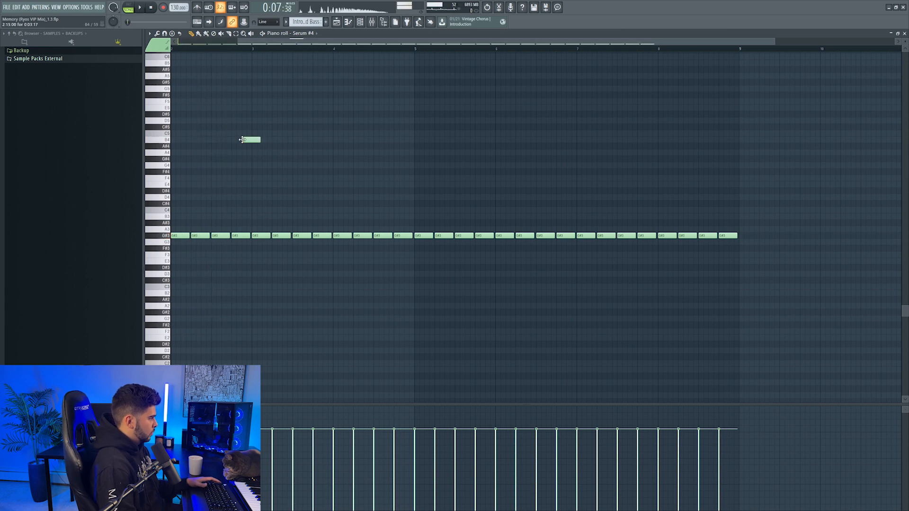
left_click_drag(339, 45, 281, 52)
right_click(384, 138)
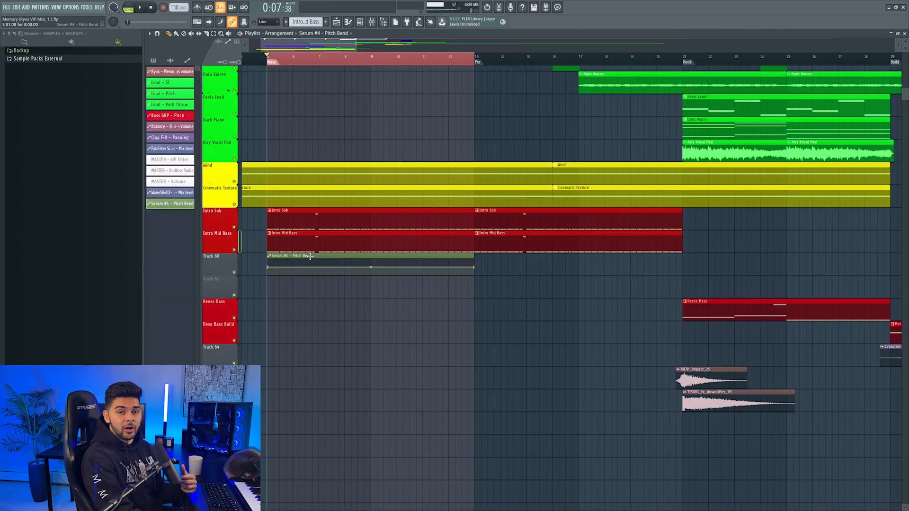
Add points to the Serum #4 Pitch Bend automation so the pitch ramps up before bar 9 and drops back at bar 9.
right_click(269, 269)
left_click(284, 381)
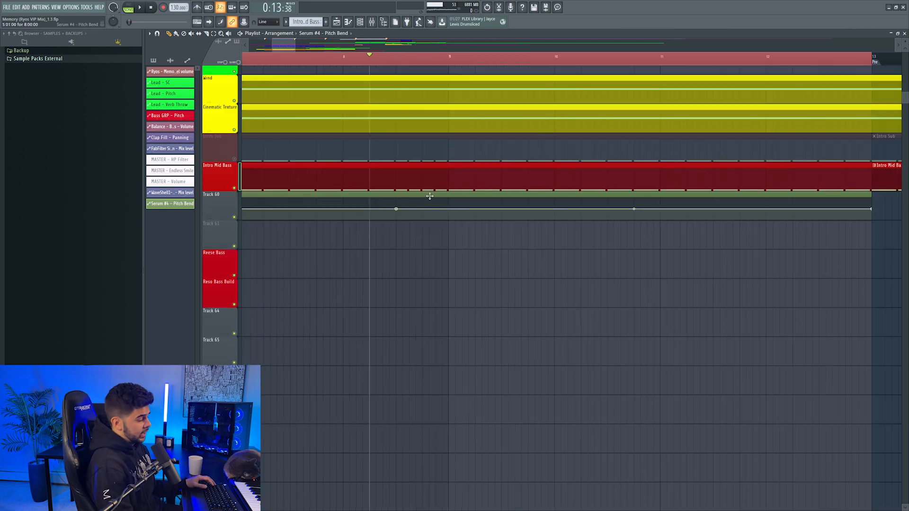
right_click(447, 205)
right_click(449, 206)
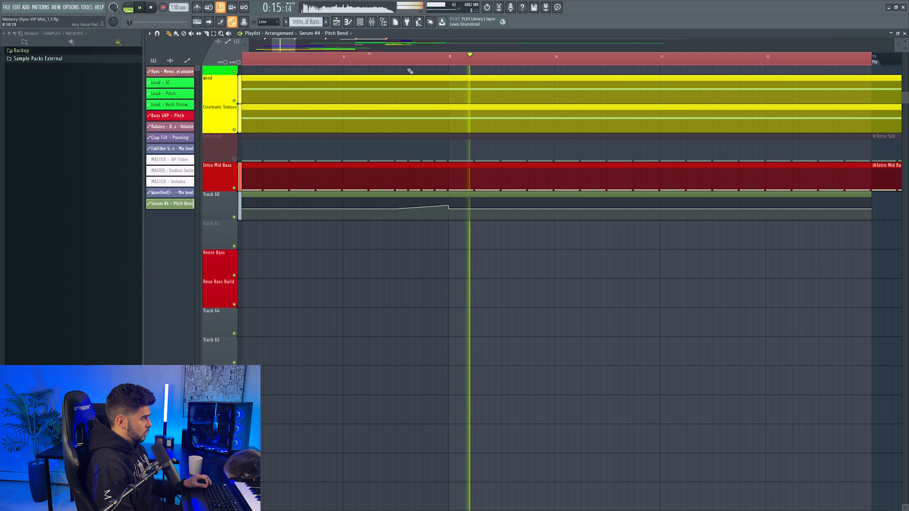
Reshape the Serum #4 Pitch Bend automation with a lower peak before bar 9, a dip at bar 9 and a return to centre.
left_click(392, 57)
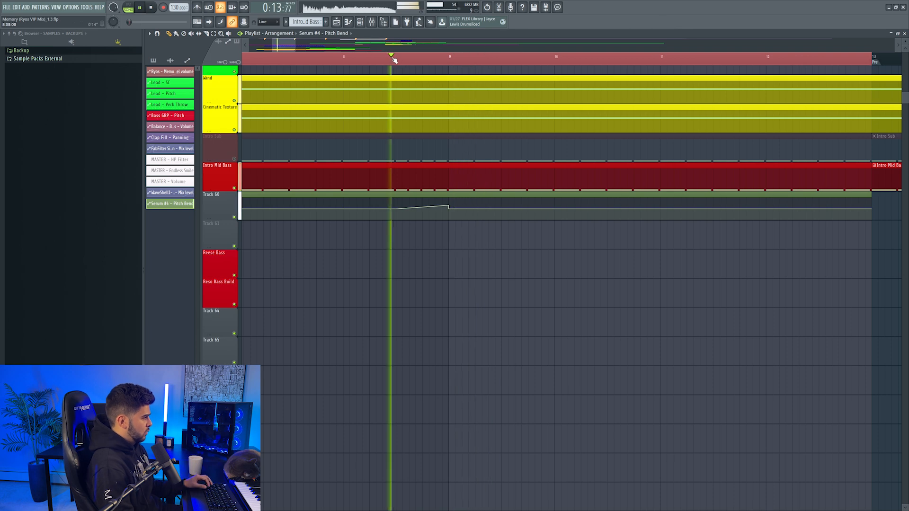
scroll(375, 231, "up", 4)
scroll(374, 232, "down", 3)
key("space")
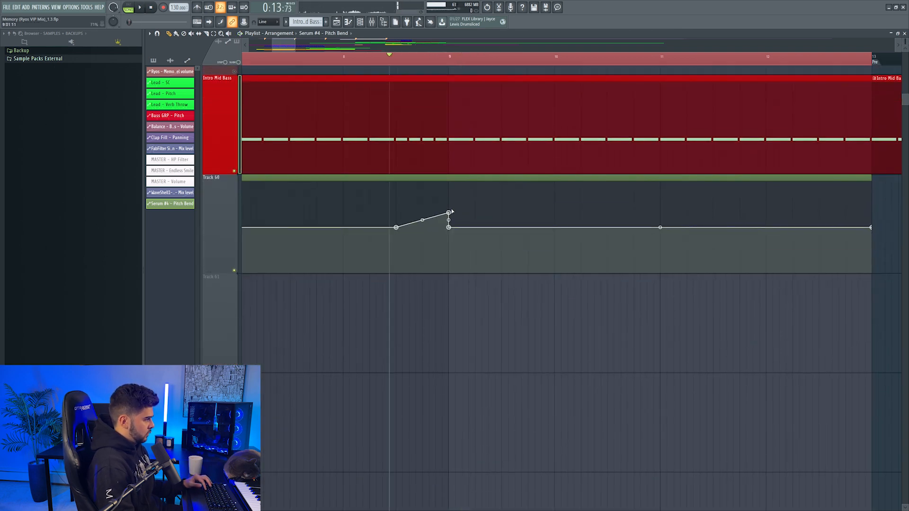
key("space")
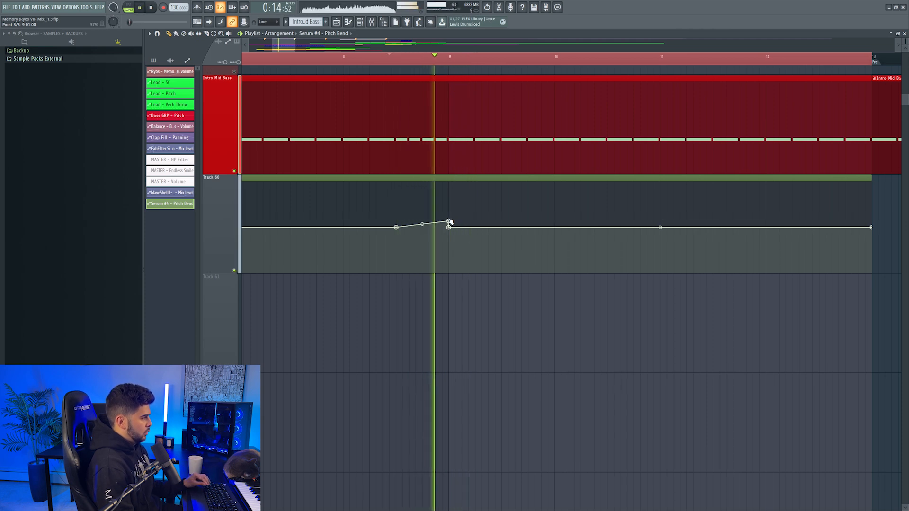
key("space")
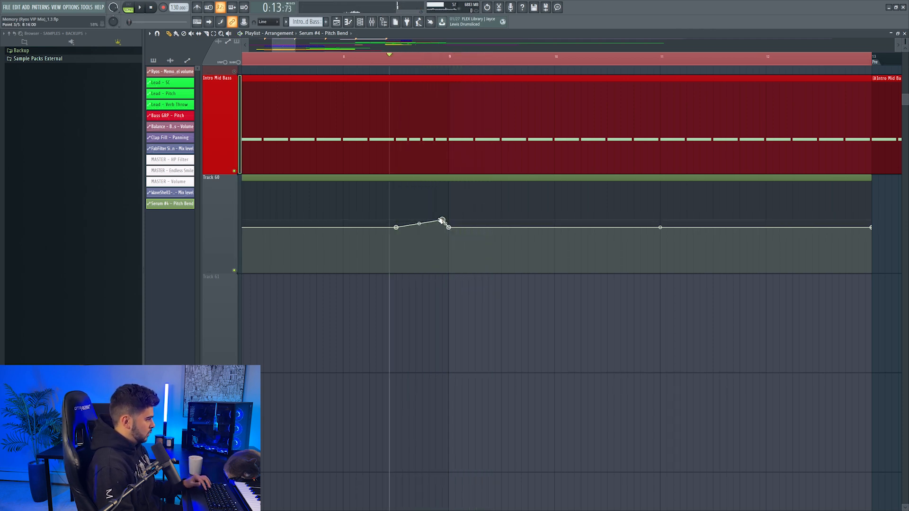
left_click_drag(448, 232, 444, 242)
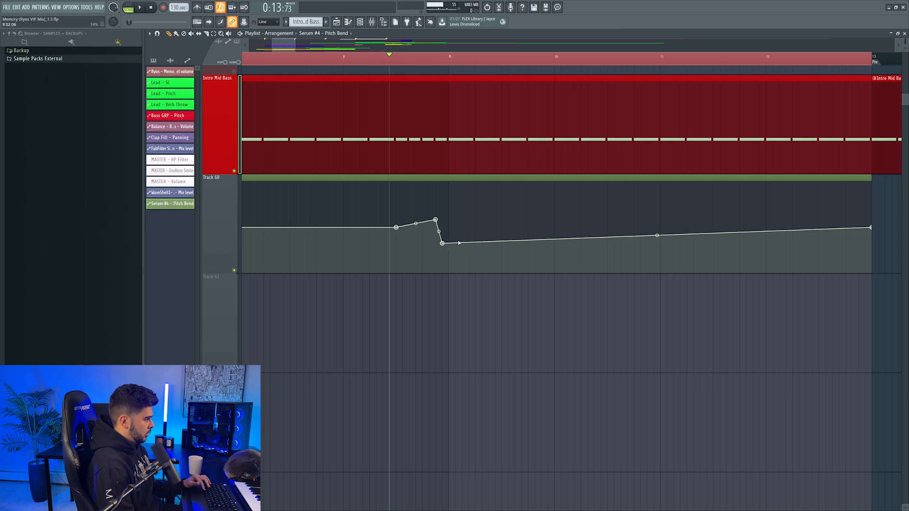
left_click(462, 227)
key("space")
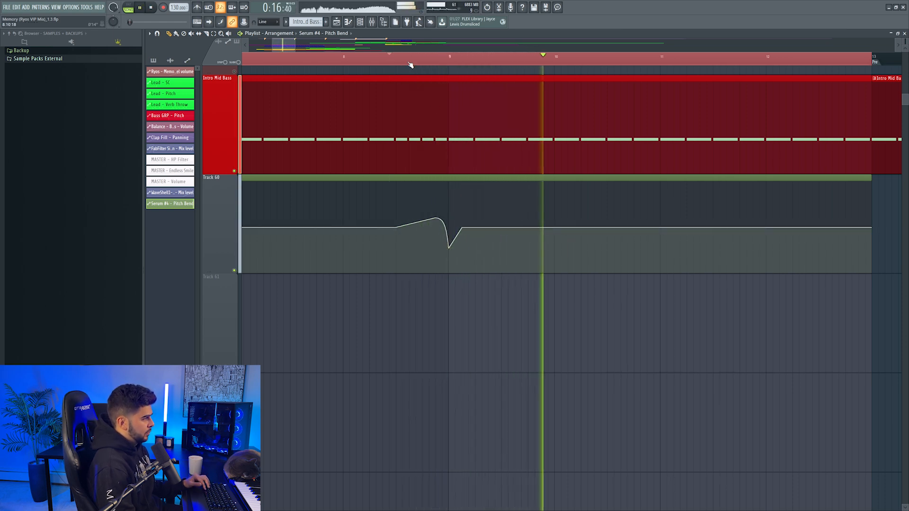
Stop playback, unmute the Intro Sub track and set Serum #3's upward pitch-bend range to 12 semitones.
scroll(410, 56, "down", 4)
key("space")
scroll(387, 119, "up", 1)
left_click(234, 171)
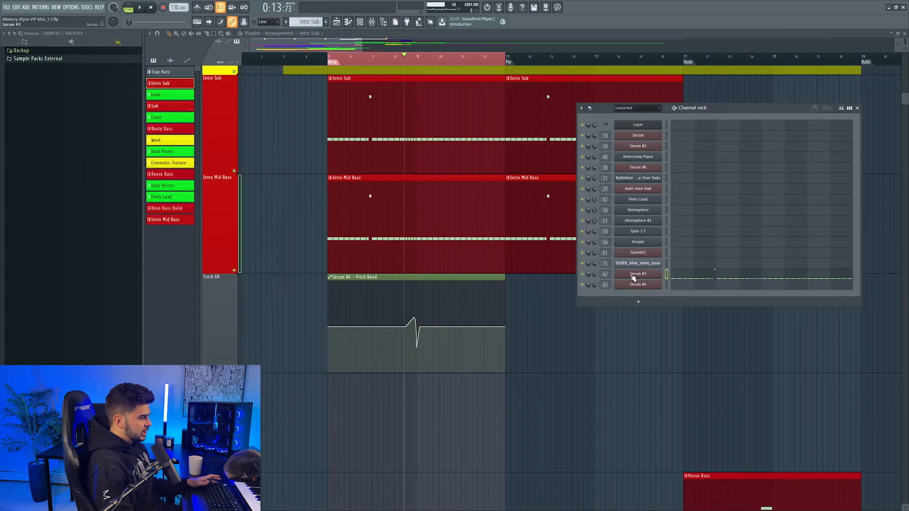
left_click(634, 275)
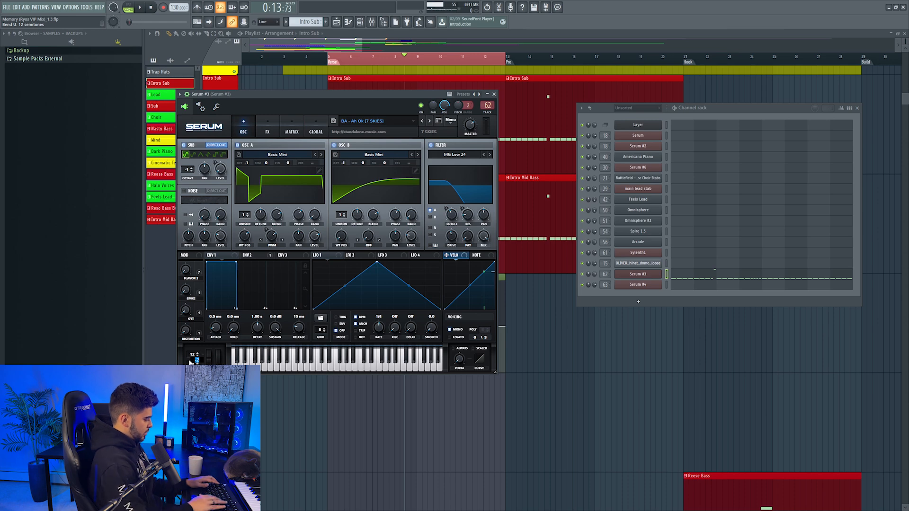
left_click(494, 94)
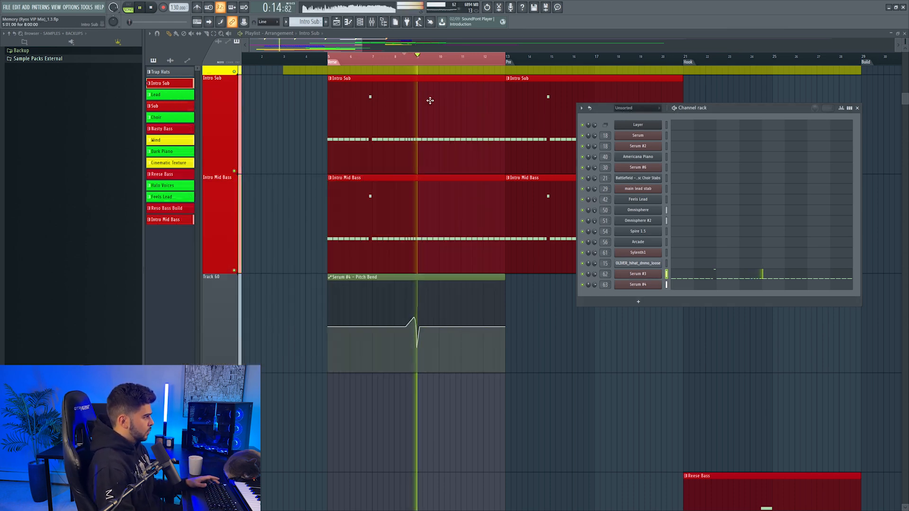
Play both intro basses through bar 9 and lower the pitch automation's dip there to its minimum.
left_click(404, 57)
scroll(407, 332, "up", 6)
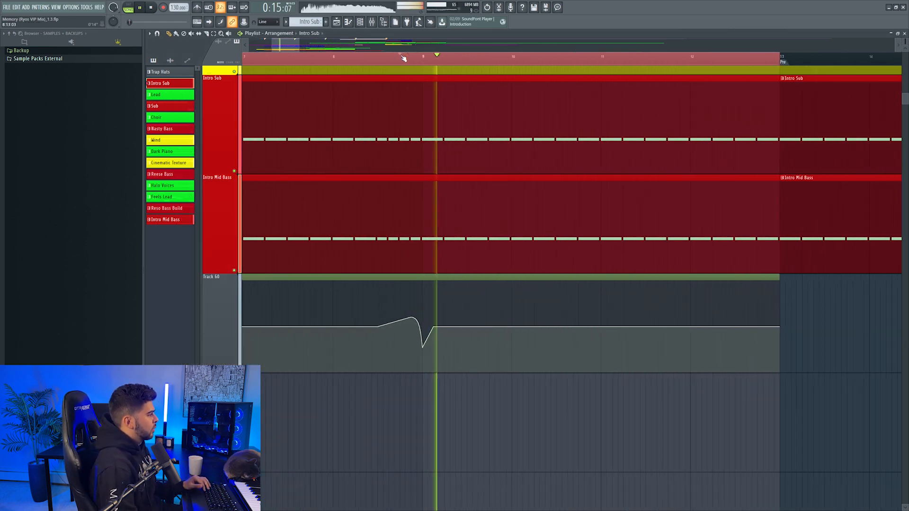
key("space")
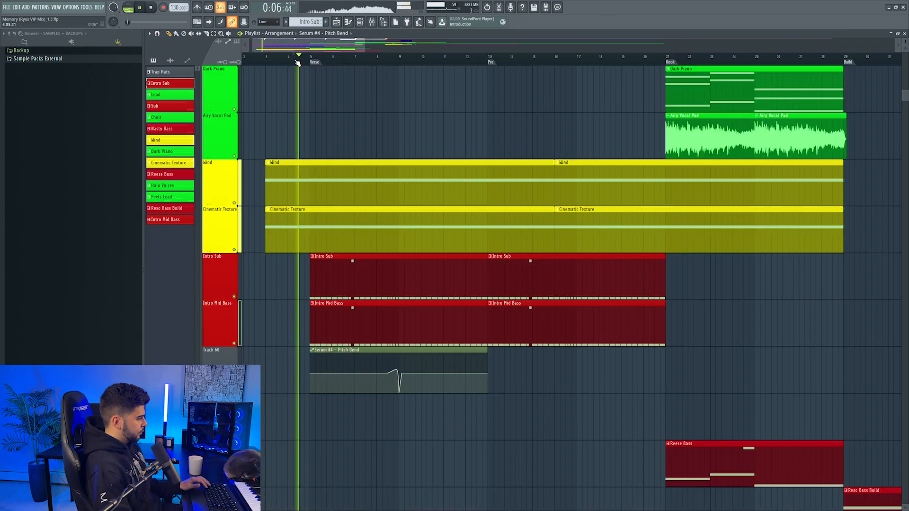
Rename Track 60 as Intro Bass - Pitch, colour it red and apply the track name and colour to its clip.
right_click(211, 352)
left_click(232, 334)
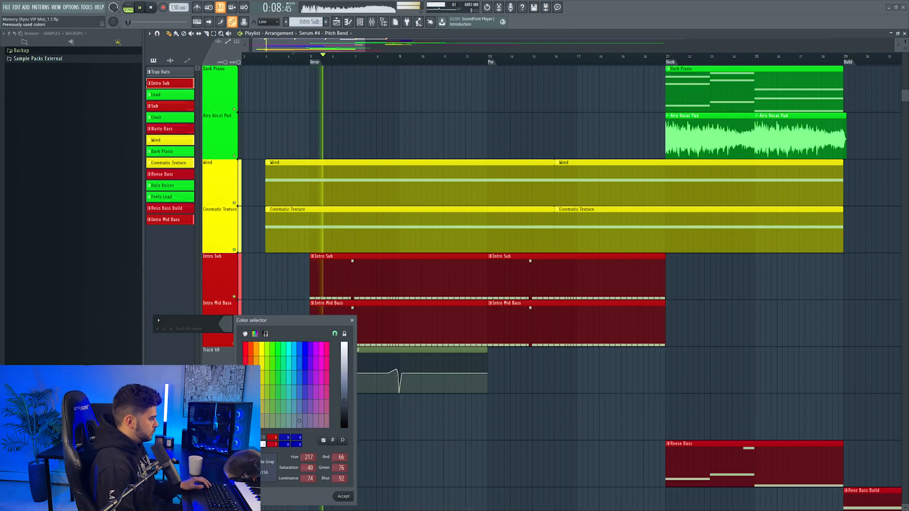
left_click(347, 495)
type("Intro Bass - Pitch")
key("Return")
right_click(221, 351)
left_click(260, 359)
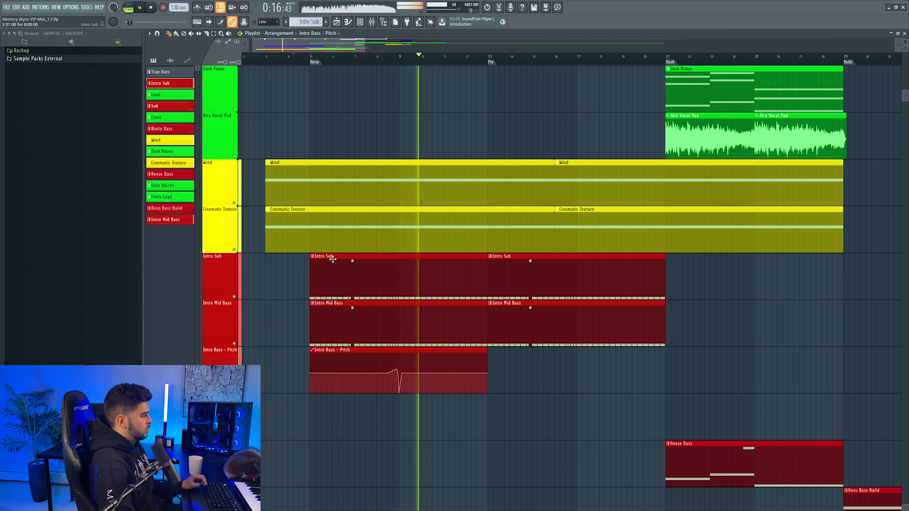
Duplicate the Intro Bass - Pitch clip to bar 13 and insert two empty tracks above the Wind track.
double_click(333, 257)
scroll(356, 47, "down", 2)
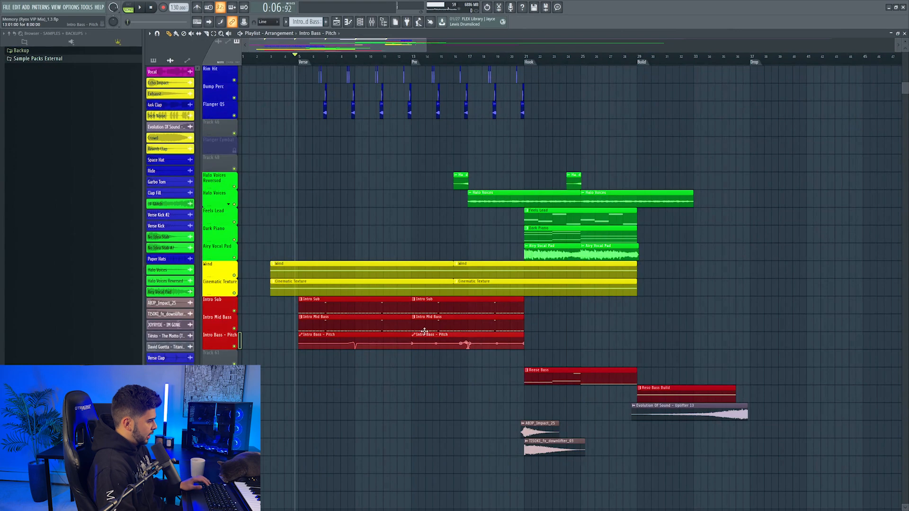
scroll(424, 331, "down", 3)
scroll(269, 208, "down", 3)
scroll(268, 209, "down", 4)
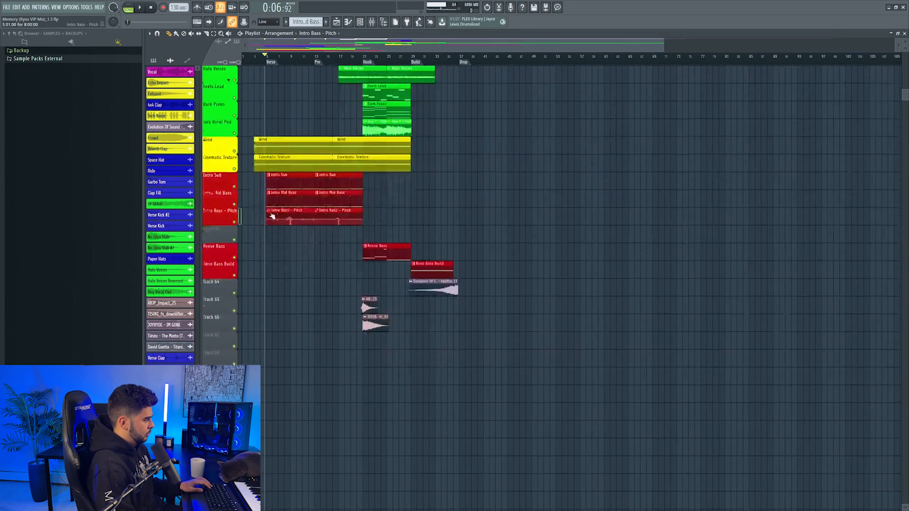
scroll(268, 208, "up", 12)
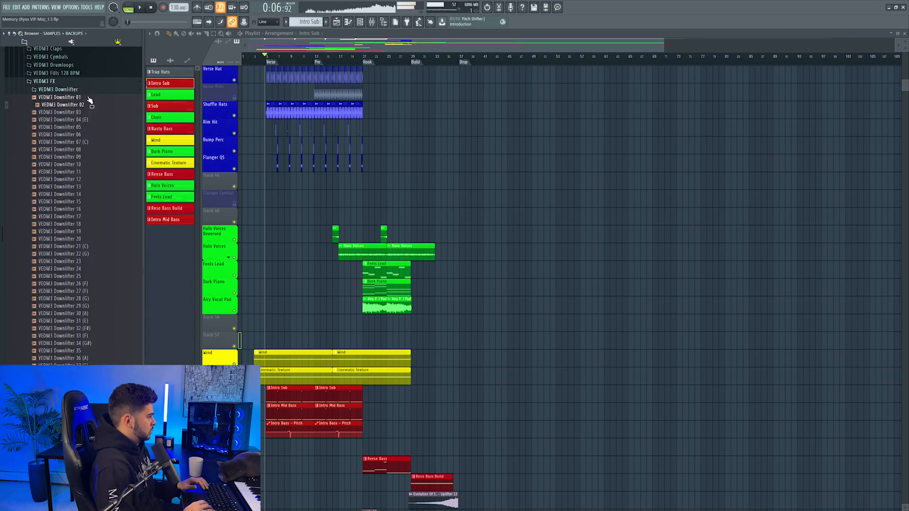
Add the VEDM3 Downlifter 02 sample to Track 56, starting at the Verse marker.
left_click_drag(298, 239, 266, 339)
scroll(263, 62, "up", 6)
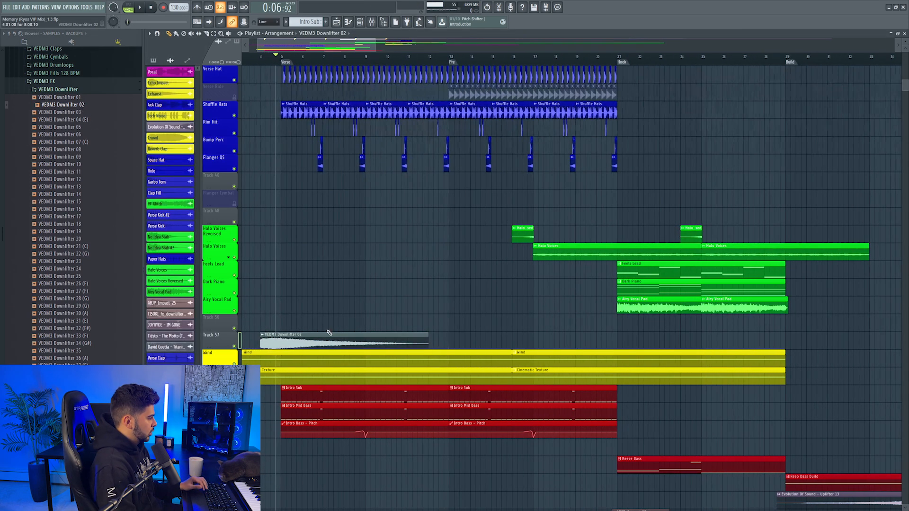
left_click_drag(329, 318, 319, 319)
Route the VEDM3 Downlifter 02 sample to mixer track 64 and lower that track's volume during playback.
double_click(319, 319)
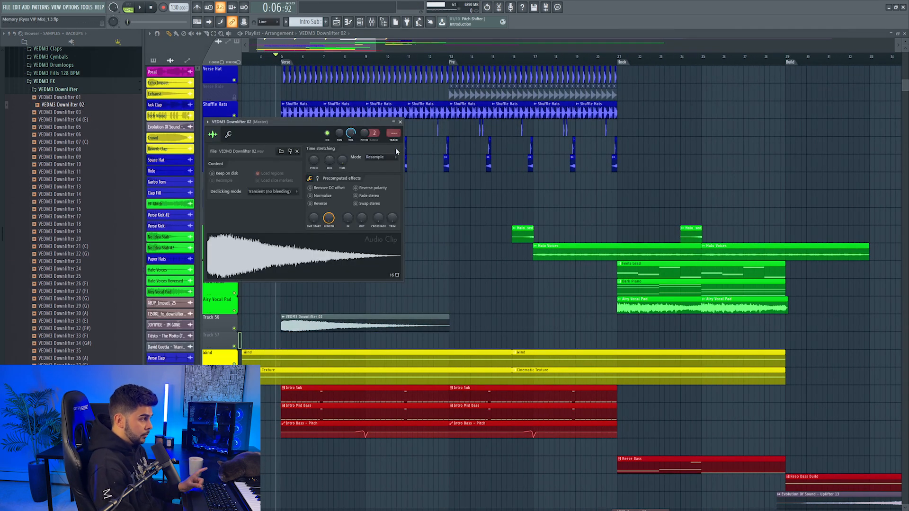
key("ctrl+l")
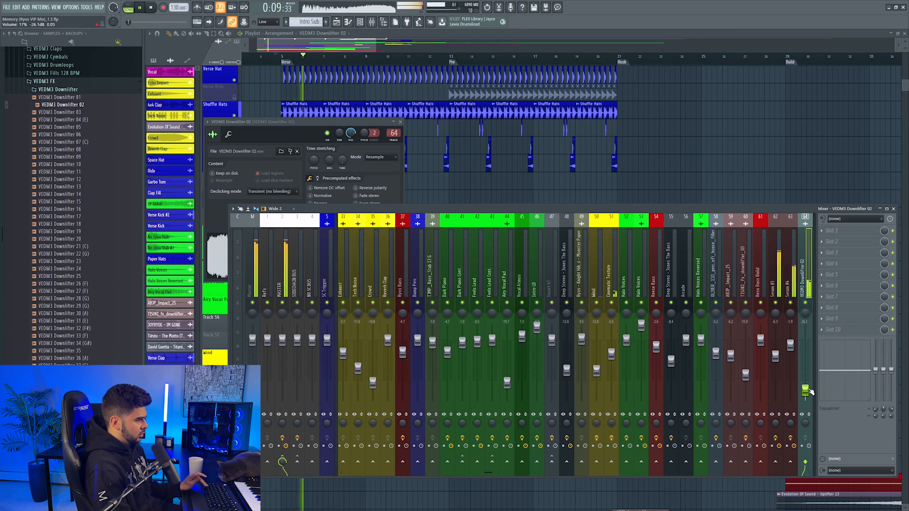
left_click(371, 47)
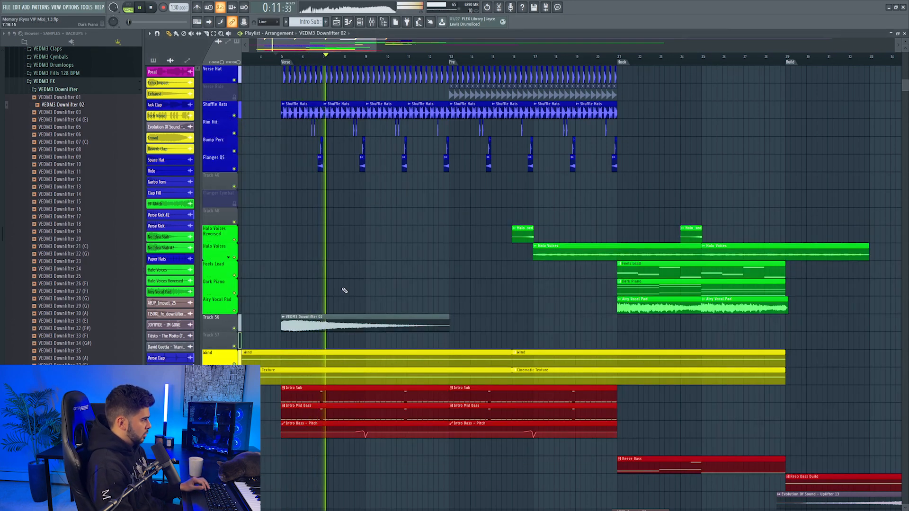
right_click(217, 302)
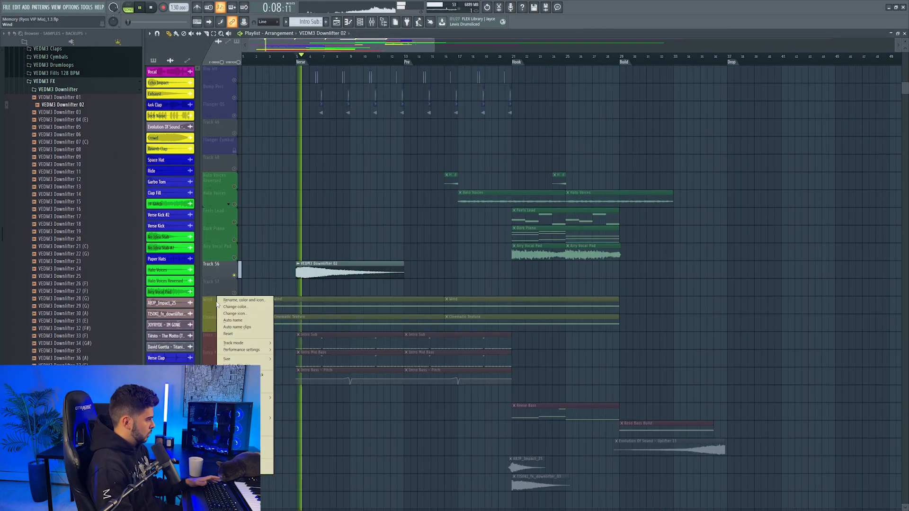
left_click(234, 307)
key("Escape")
key("space")
Colour Track 56 yellow and rename it Alien Pinball Downlifter.
right_click(217, 263)
left_click(234, 271)
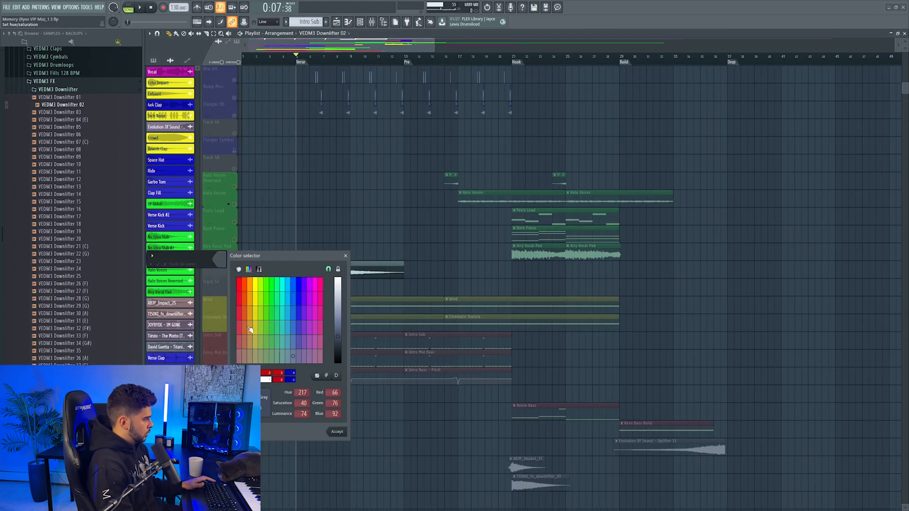
left_click(334, 432)
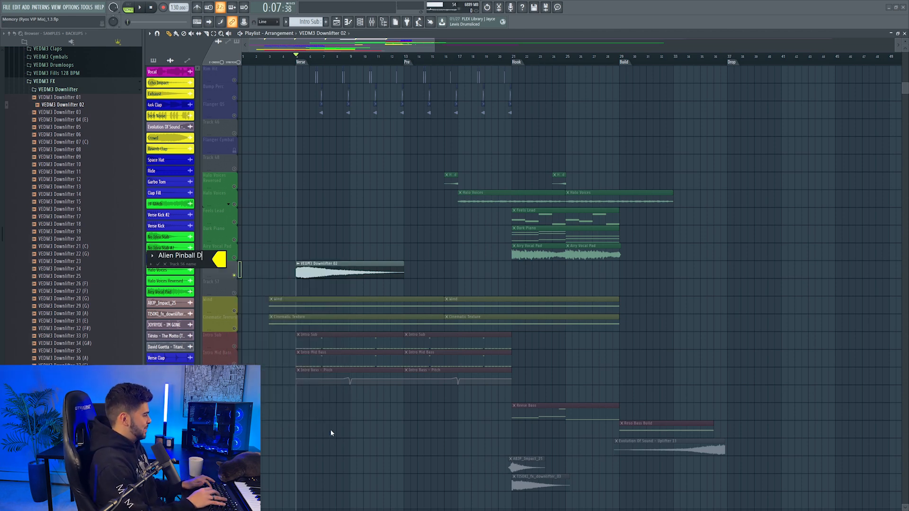
key("Return")
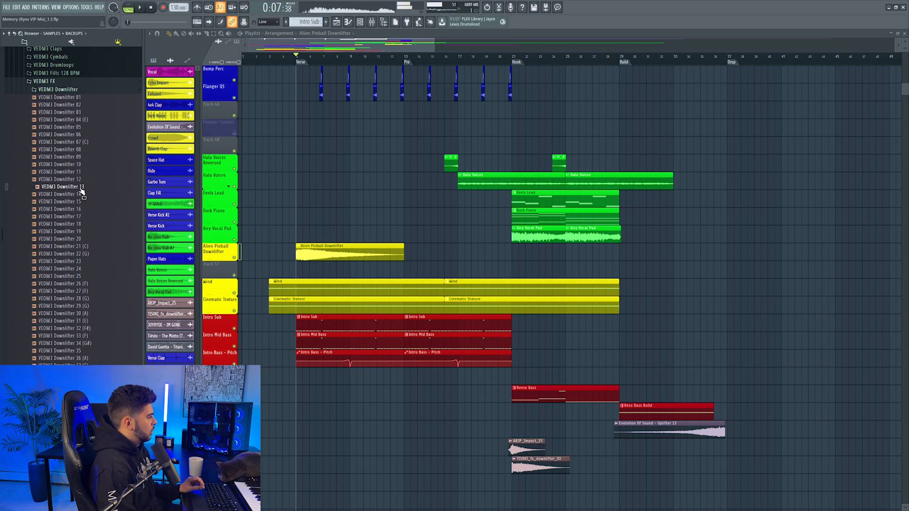
Replace the verse downlifter with VEDM3 Downlifter 13 and auto-name the clip after its Alien Pinball Downlifter track.
left_click_drag(320, 256, 324, 253)
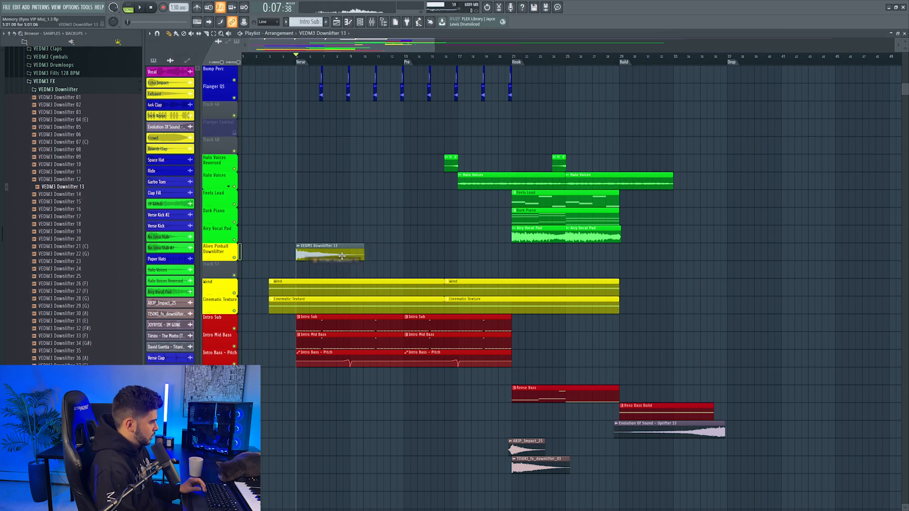
right_click(225, 255)
left_click(259, 276)
Place the Being Alive SS Clean downlifter on Track 57 at the Verse marker instead of Creepy Breath, and open the mixer.
key("space")
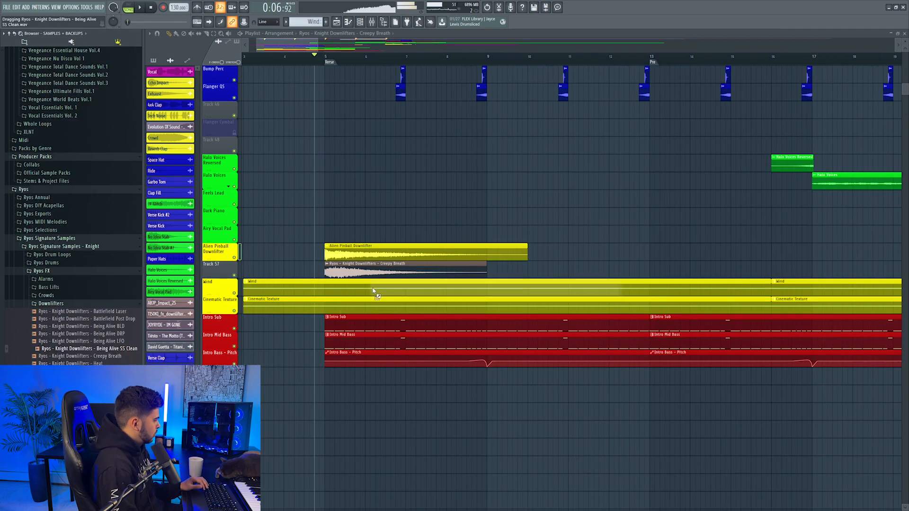
left_click_drag(374, 270, 400, 268)
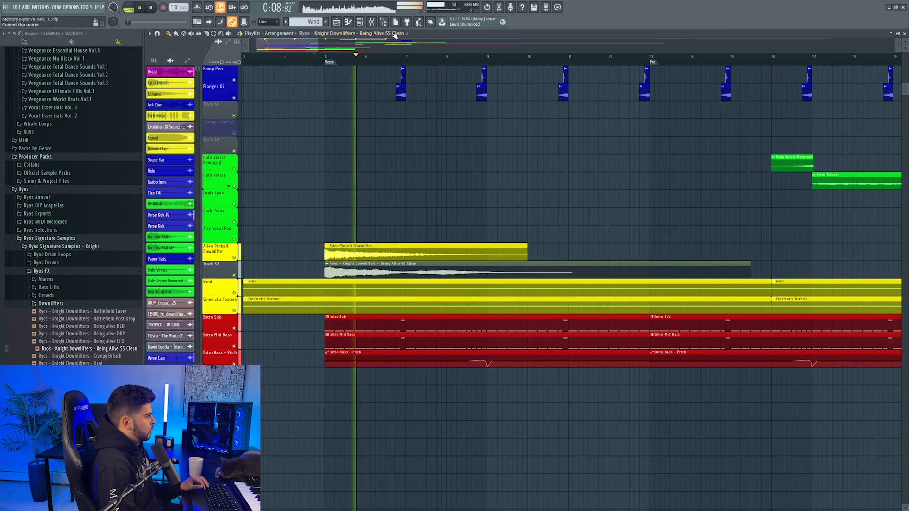
key("F9")
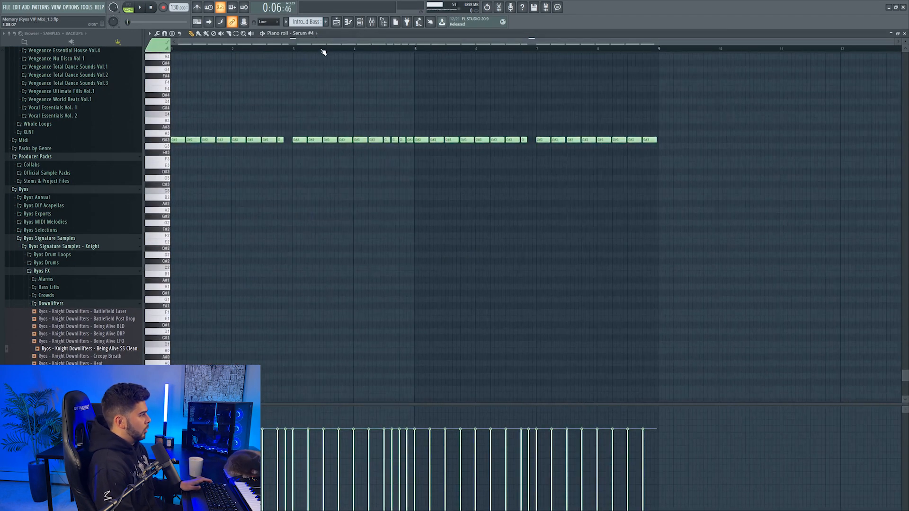
Duplicate all Serum #4 notes in the Intro Mid Bass pattern into the following eight bars and play from the Pre marker.
scroll(320, 52, "up", 5)
mouse_move(183, 110)
left_mouse_down()
mouse_move(209, 234)
mouse_move(811, 306)
left_mouse_up()
left_click_drag(172, 255, 663, 257)
left_click(663, 258)
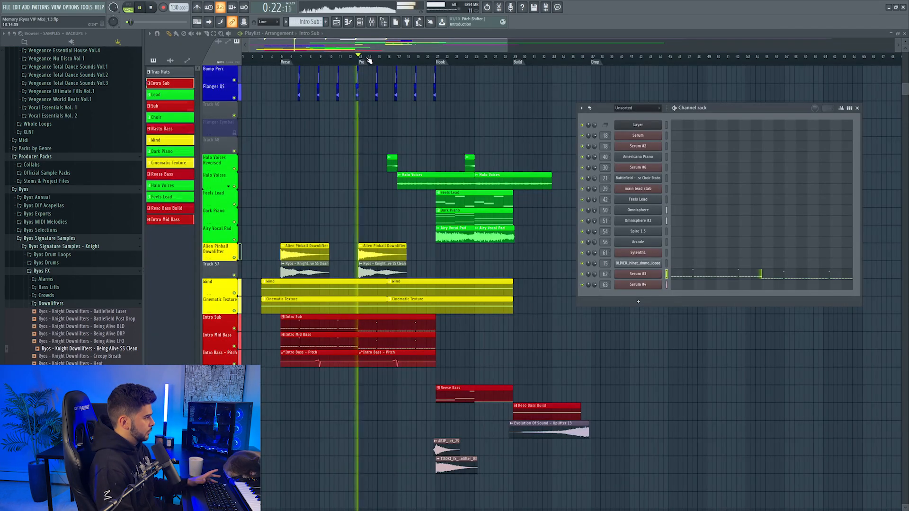
left_click_drag(369, 49, 364, 50)
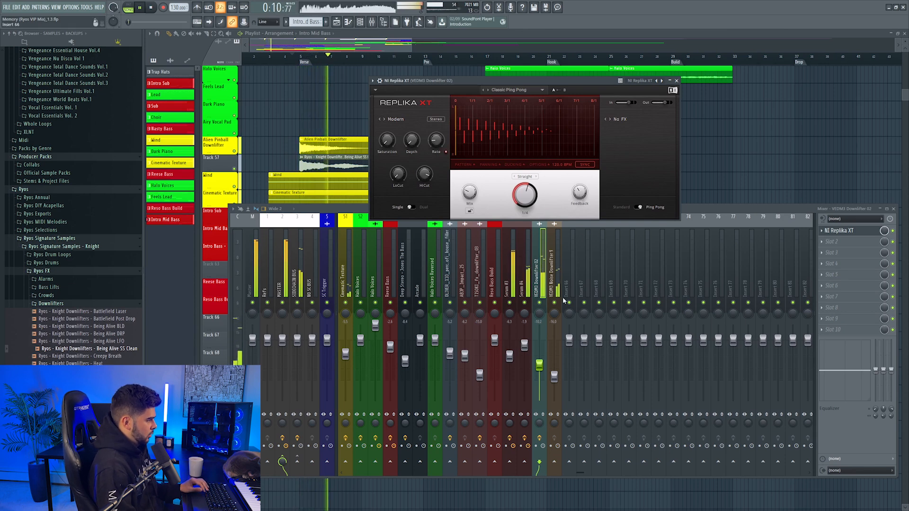
Fine-tune the VEDM3 Downlifter 02 mixer channel's volume and insert a new playlist track above Halo Voices Reversed.
left_click_drag(539, 367, 540, 368)
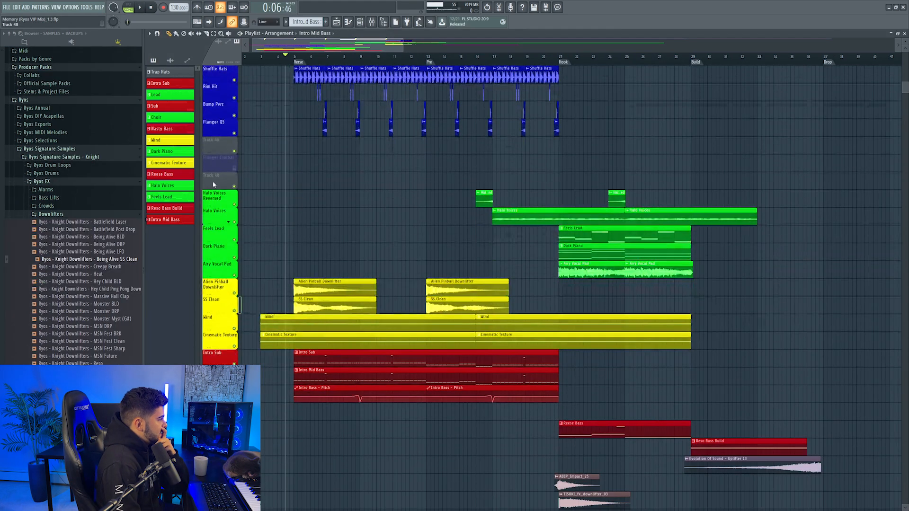
right_click(214, 174)
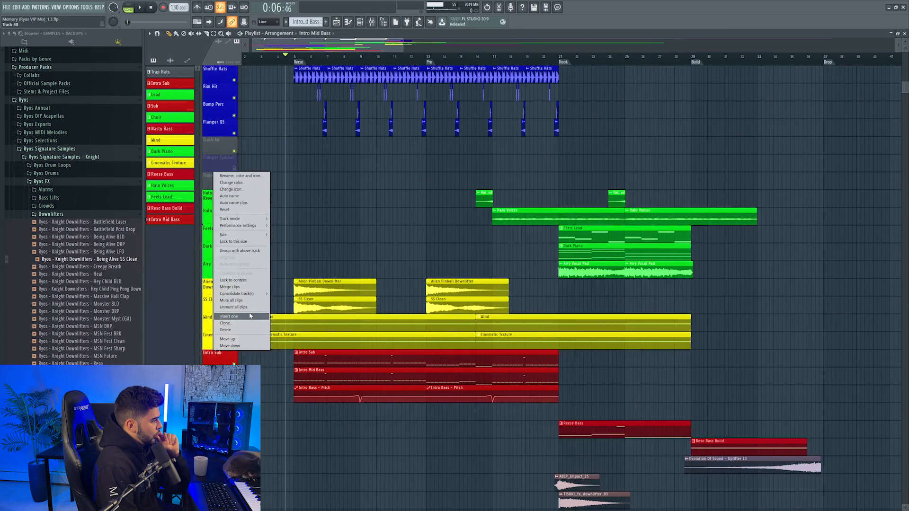
left_click(250, 316)
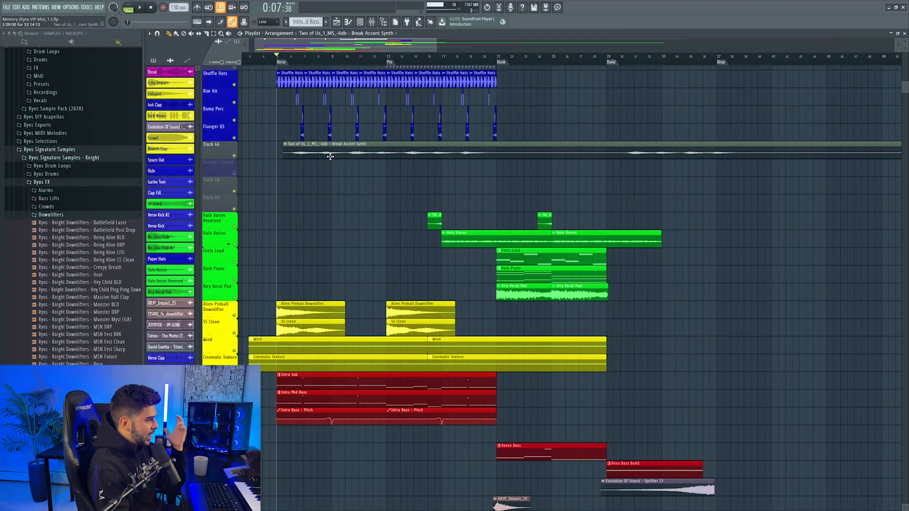
Shift the Break Accent Synth clip slightly earlier so it starts just before the Verse, and delete the part after the Hook marker.
left_click_drag(330, 156, 317, 156)
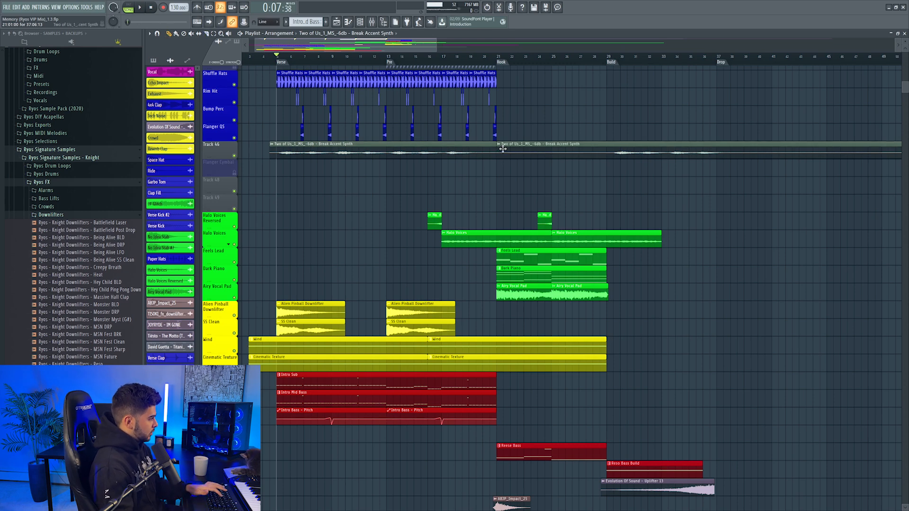
right_click(503, 149)
Fit the Break Accent Synth clip to the project tempo using a manually entered BPM value.
scroll(289, 60, "up", 3)
left_click(334, 144)
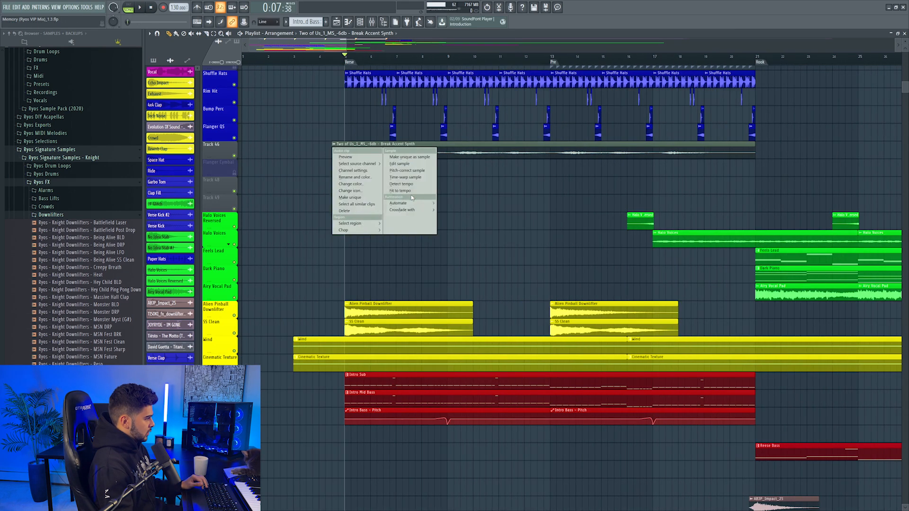
left_click(410, 192)
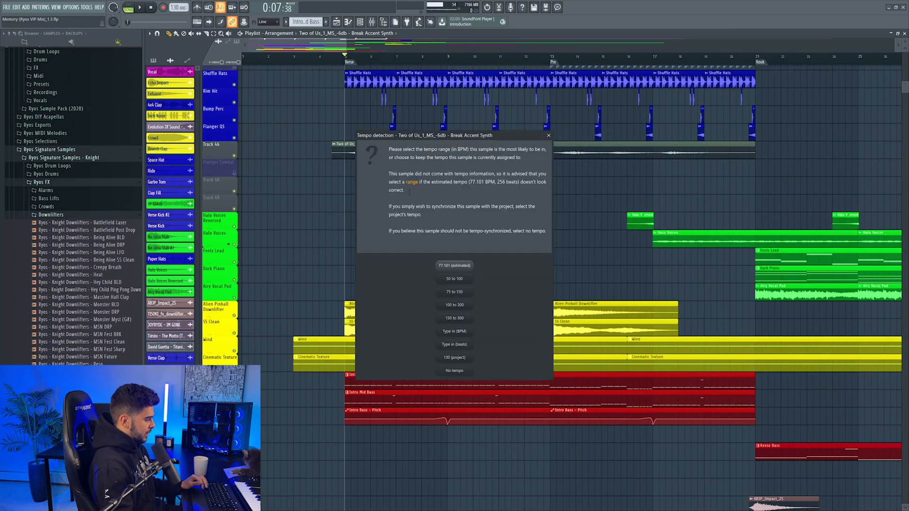
left_click(454, 332)
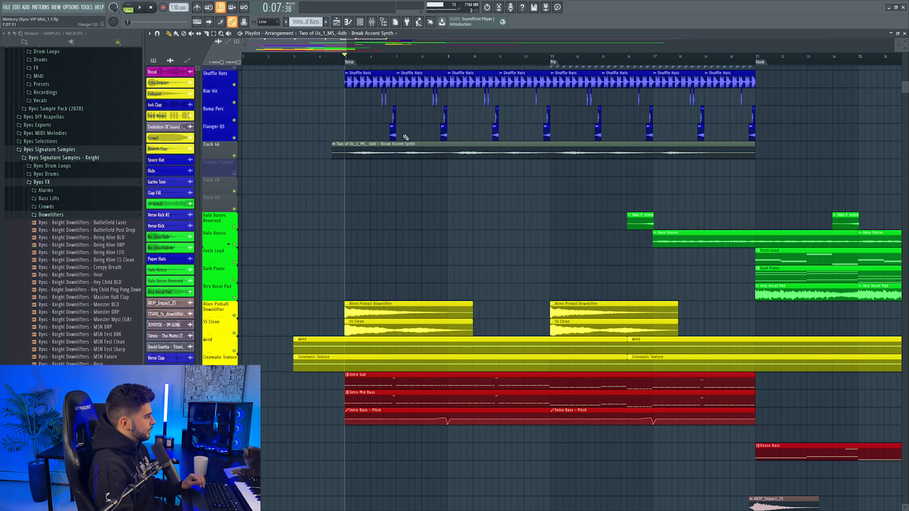
Check the Break Accent Synth clip's sample settings and play the verse from bar 5 to hear it in context.
double_click(385, 149)
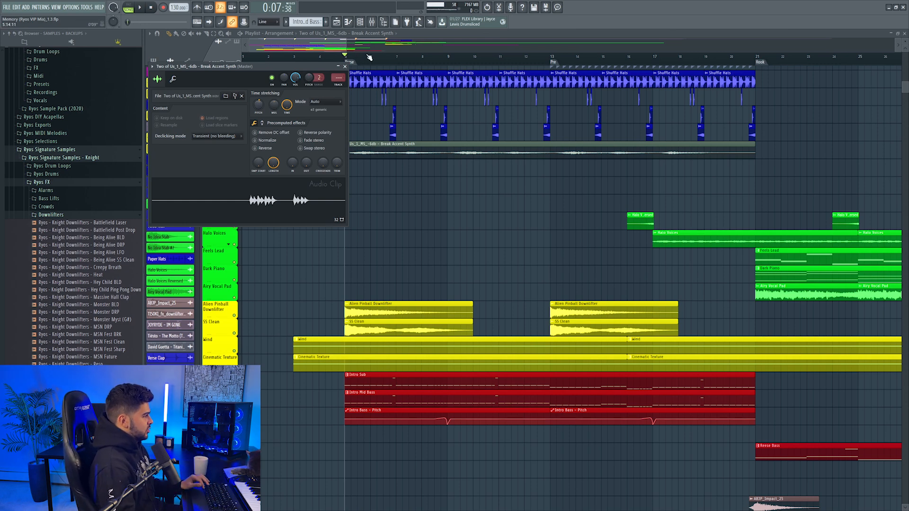
left_click(340, 58)
key("space")
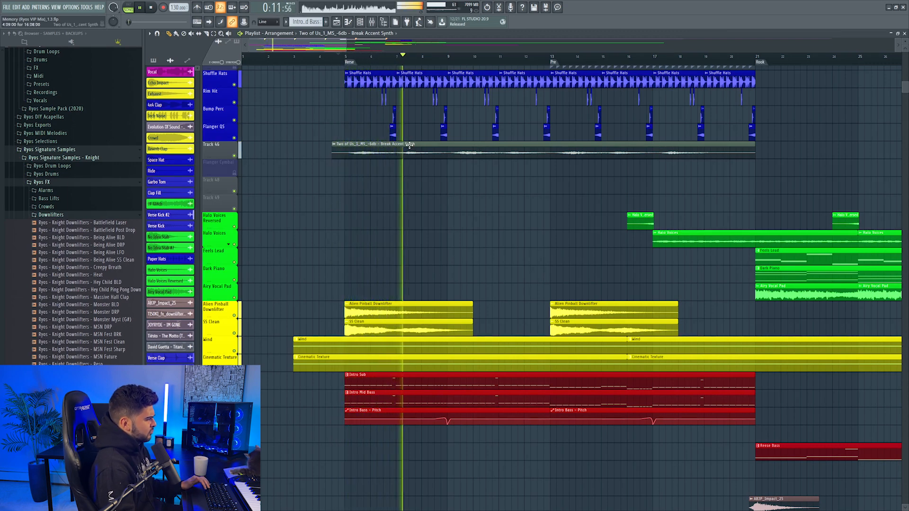
key("space")
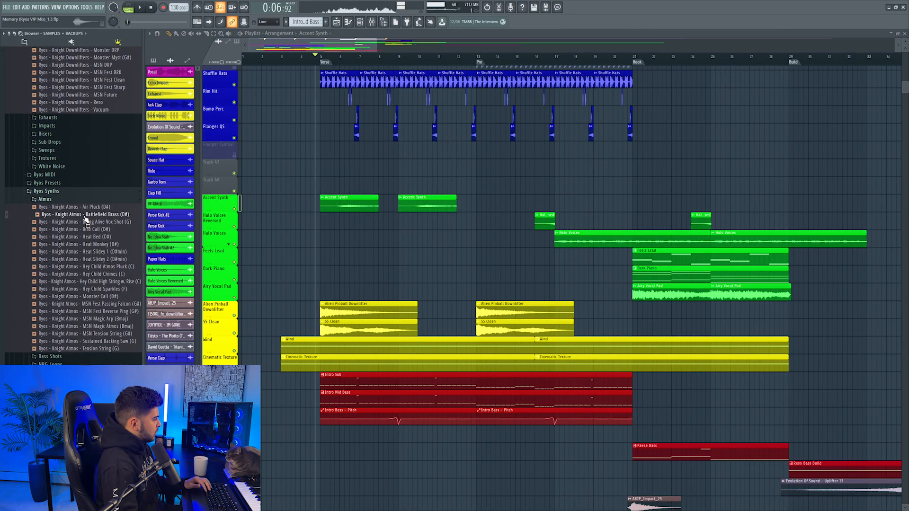
Place the Ryos - Knight Atmos - Air Pluck (D#) sample on Track 47 at the Verse marker and lower its channel volume.
left_click_drag(254, 198, 320, 171)
double_click(326, 170)
key("space")
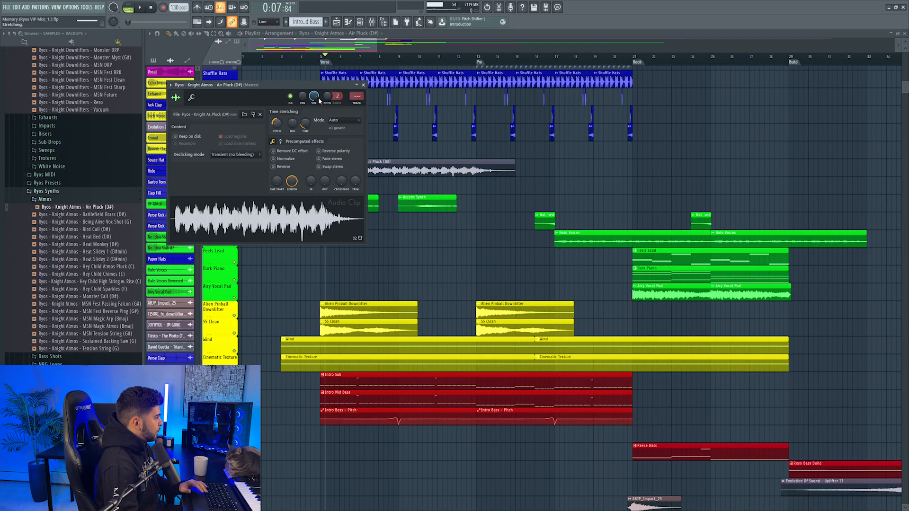
scroll(315, 97, "down", 8)
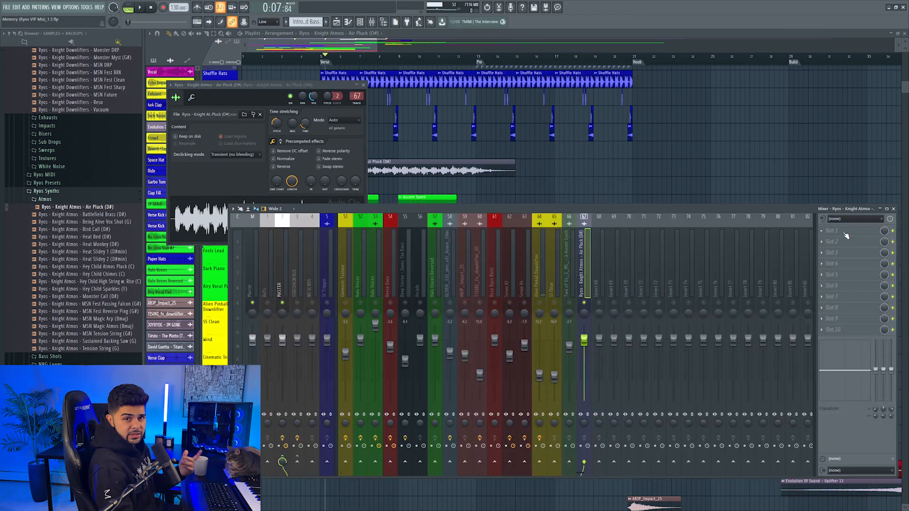
Load Cymatics Origin and ValhallaVintageVerb into the first two effect slots of the Air Pluck mixer channel during playback.
left_click(843, 233)
left_click(705, 98)
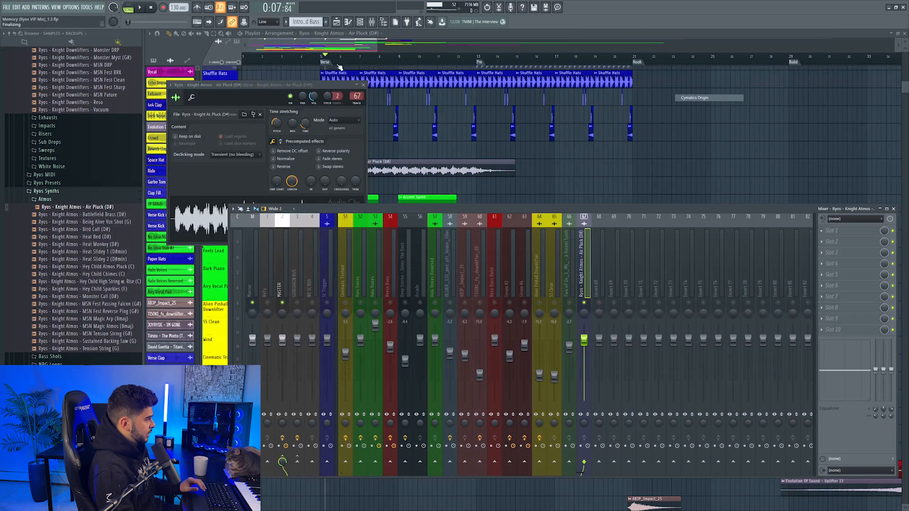
key("space")
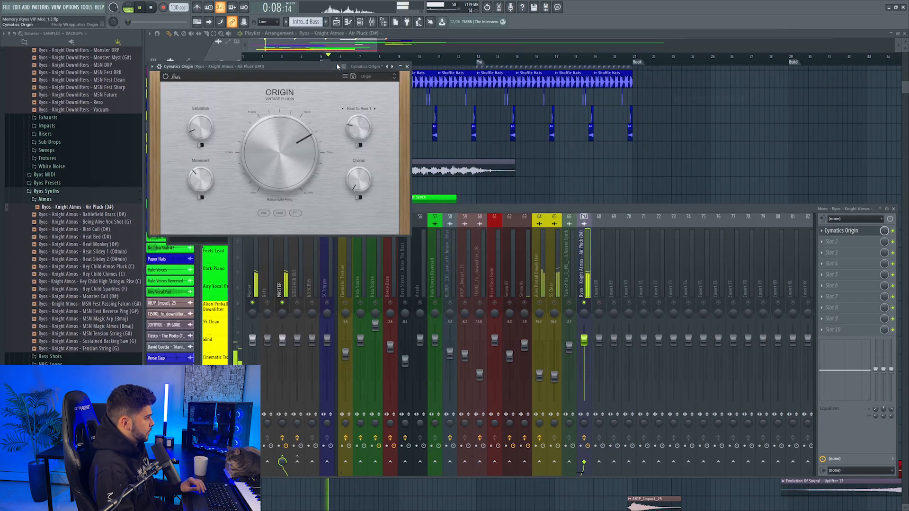
left_click(829, 255)
left_click(714, 39)
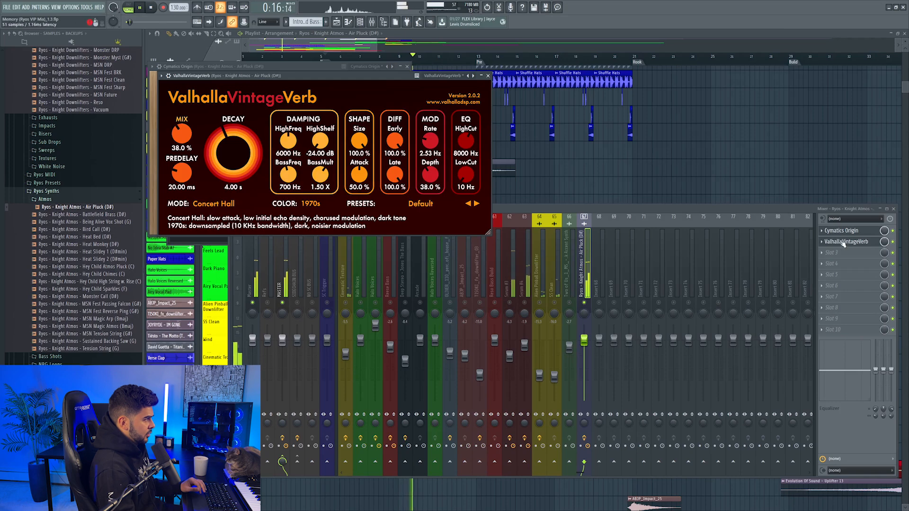
Add OTT with 23% depth to the third effect slot of the Air Pluck channel and unsolo the channel.
left_click(834, 257)
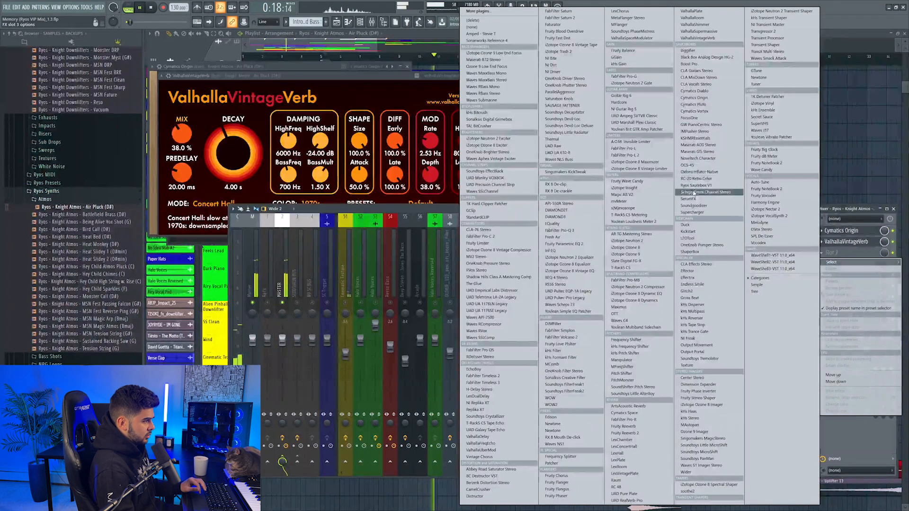
left_click(616, 314)
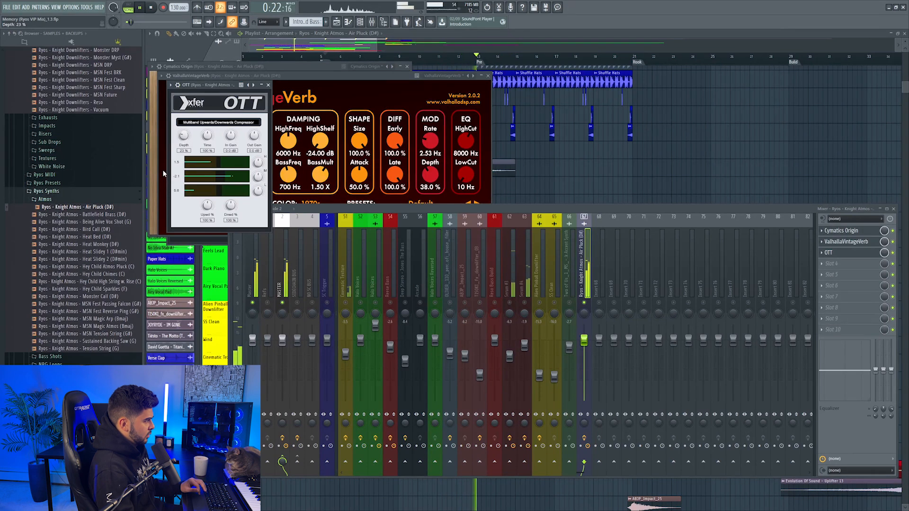
right_click(585, 302)
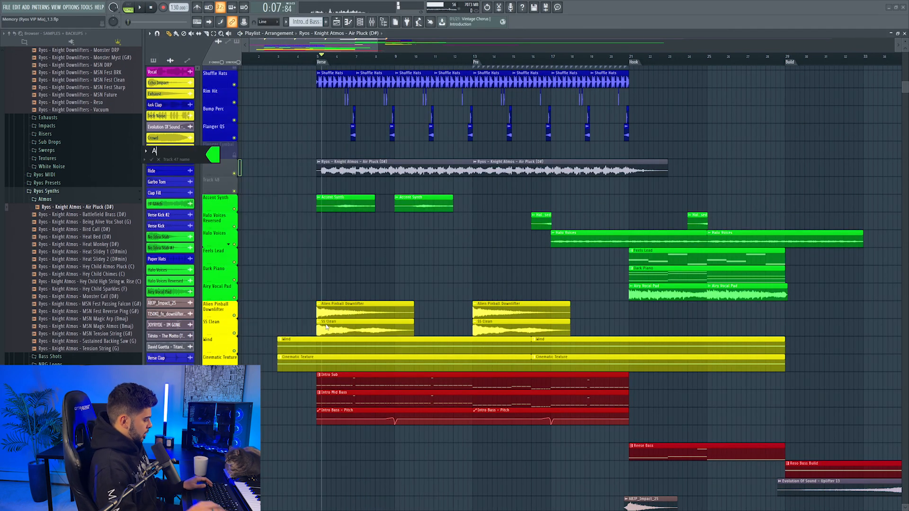
Rename the pluck's playlist track to Air Pluck in green and place it directly above the Accent Synth track.
type("ck")
key("Return")
right_click(208, 186)
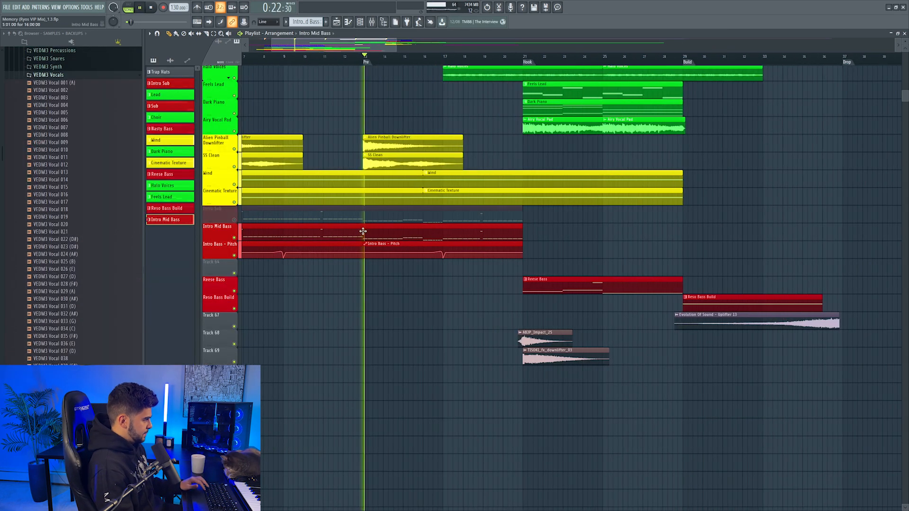
In the Intro Mid Bass pattern, raise the bar 12 notes to F#3 and lower the notes of bars 13 and 14 to C#3.
double_click(363, 229)
scroll(284, 52, "up", 3)
scroll(283, 52, "down", 2)
left_click_drag(327, 42, 366, 43)
left_click_drag(463, 231, 518, 251)
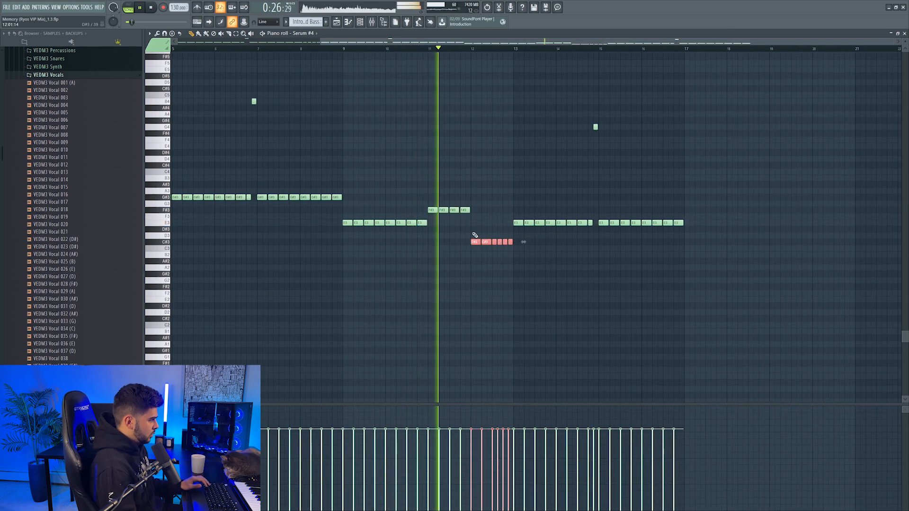
key("shift+Up")
key("shift+Up")
key("shift+Up")
key("shift+Up")
key("shift+Up")
left_click_drag(496, 218, 592, 229)
left_click(515, 235)
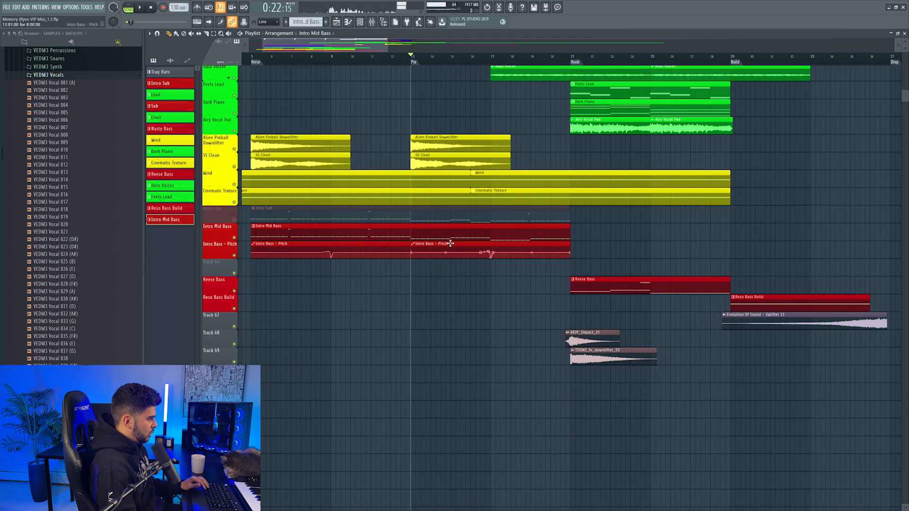
Delete the second Intro Bass - Pitch automation clip and extend the first one up to the Hook marker.
right_click(450, 244)
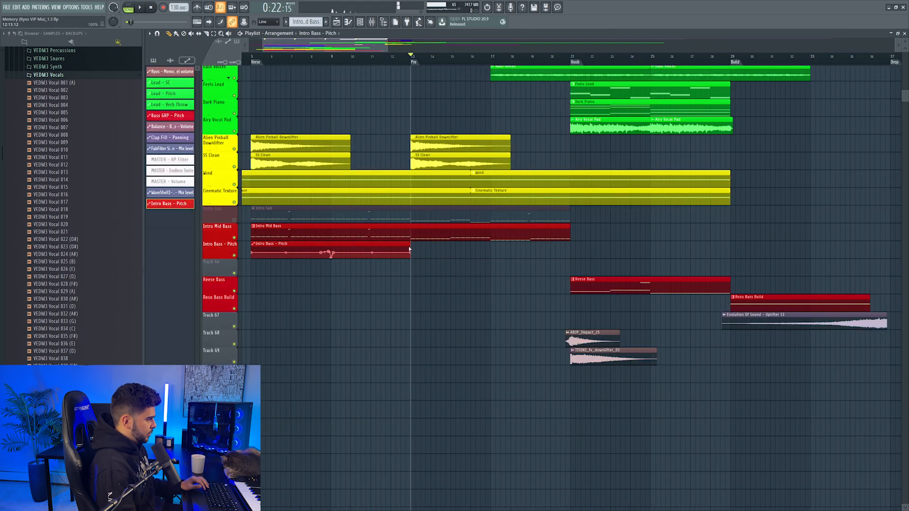
key("space")
left_click_drag(410, 245, 569, 252)
Lower the last two bars of Intro Mid Bass notes to C#3 and play the arrangement into the Hook.
double_click(465, 237)
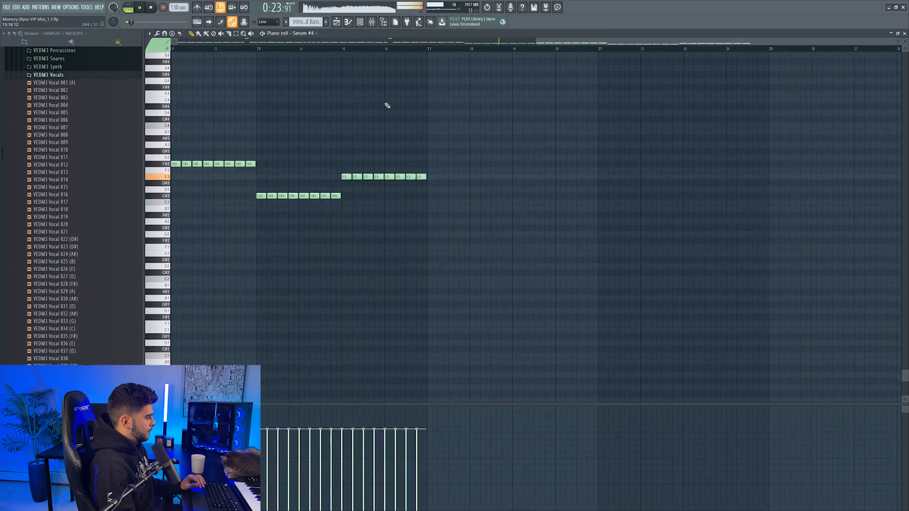
left_click_drag(633, 142, 740, 171)
left_click_drag(680, 166, 684, 184)
left_click(712, 203)
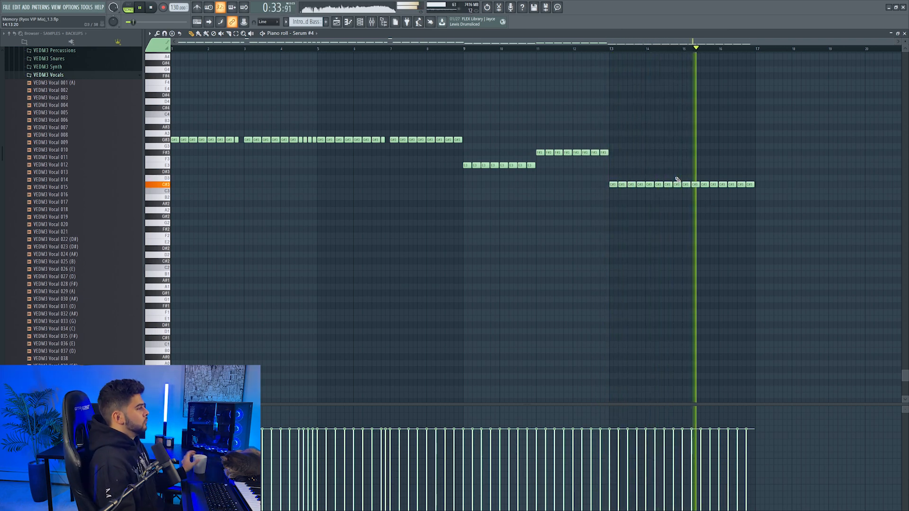
key("F5")
key("F6")
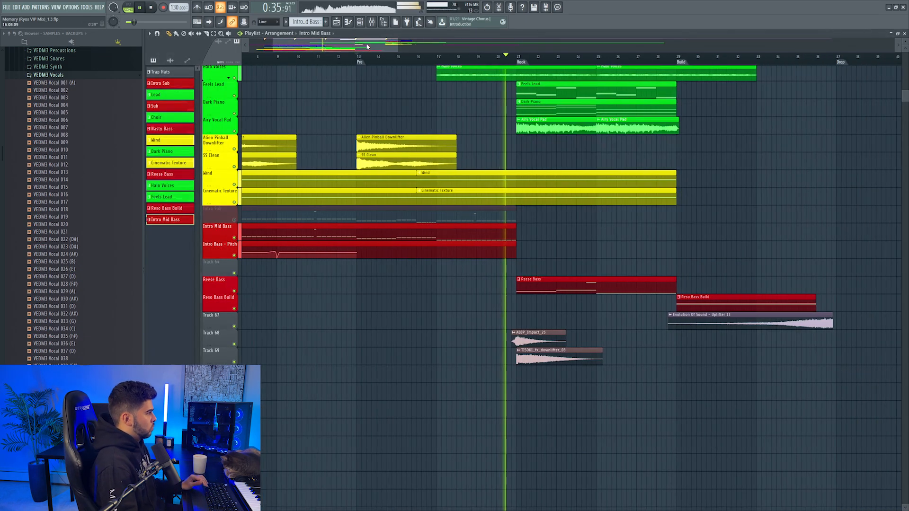
scroll(370, 57, "down", 4)
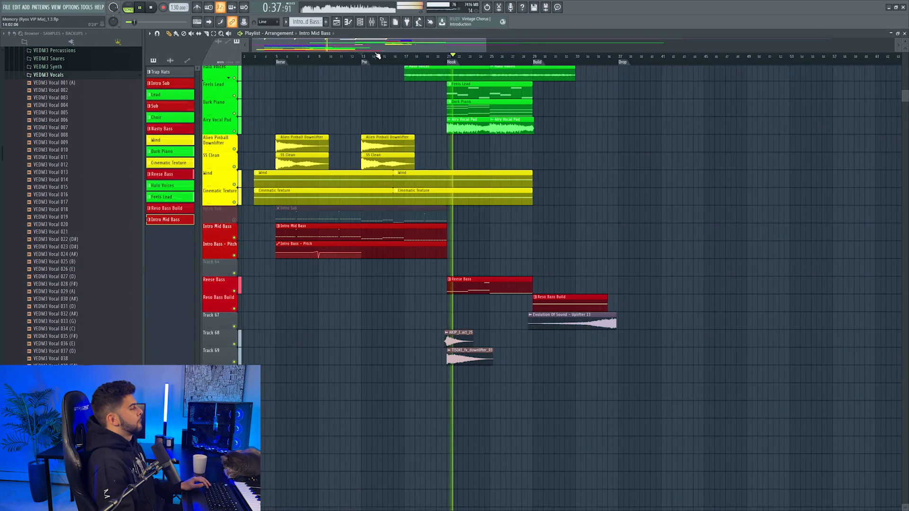
key("space")
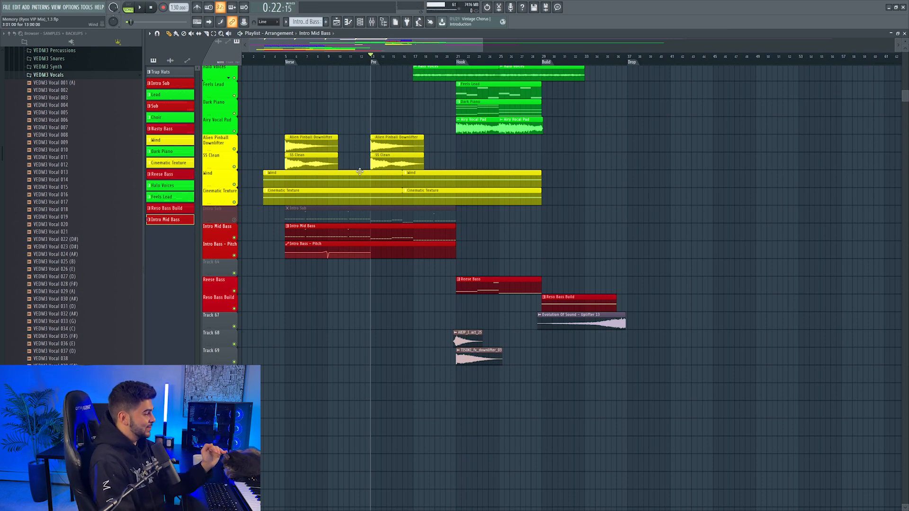
Reopen the Intro Mid Bass notes and select the phrase in the second half of the pattern.
scroll(523, 131, "up", 2)
double_click(433, 268)
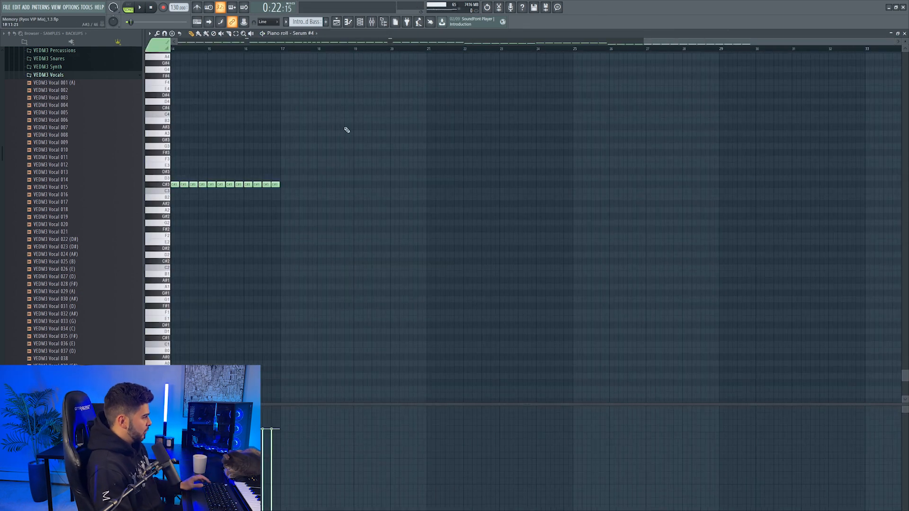
left_click_drag(524, 156, 705, 173)
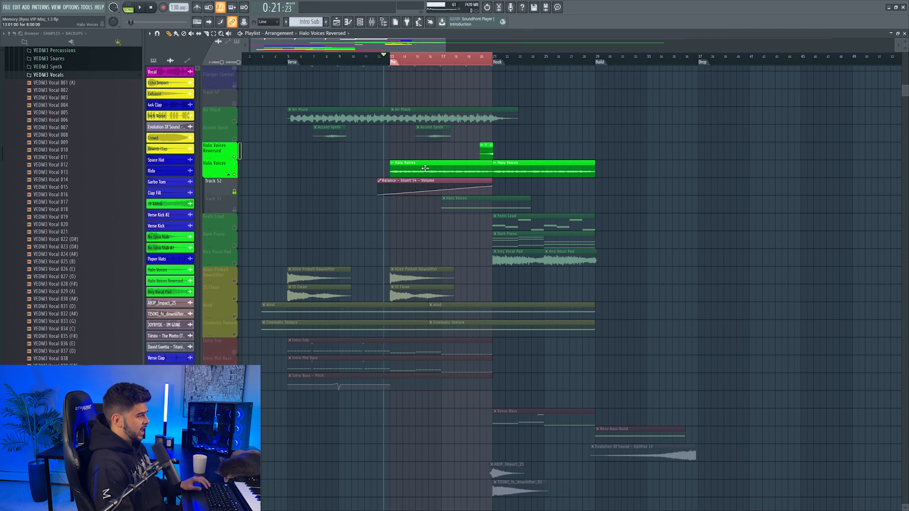
Play back the Halo Voices with their volume automation in the Pre section and review the surrounding arrangement.
left_click(474, 57)
key("space")
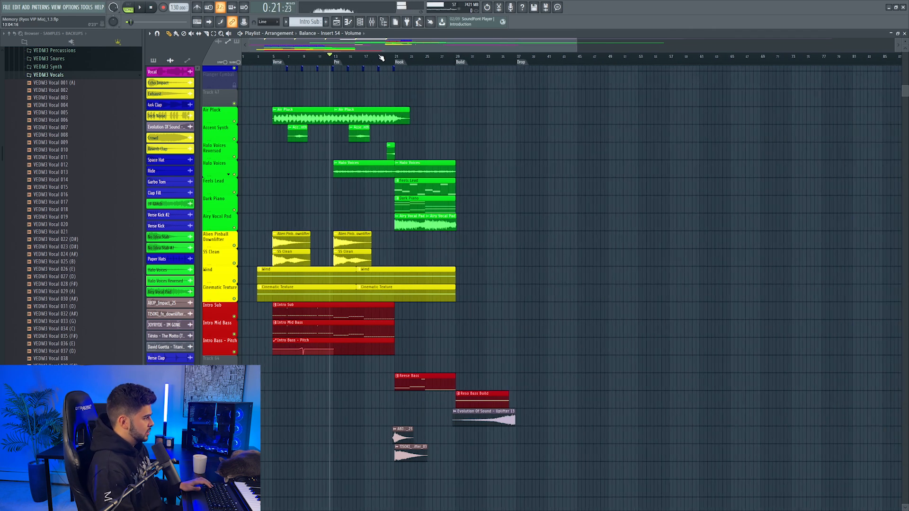
scroll(329, 248, "up", 6)
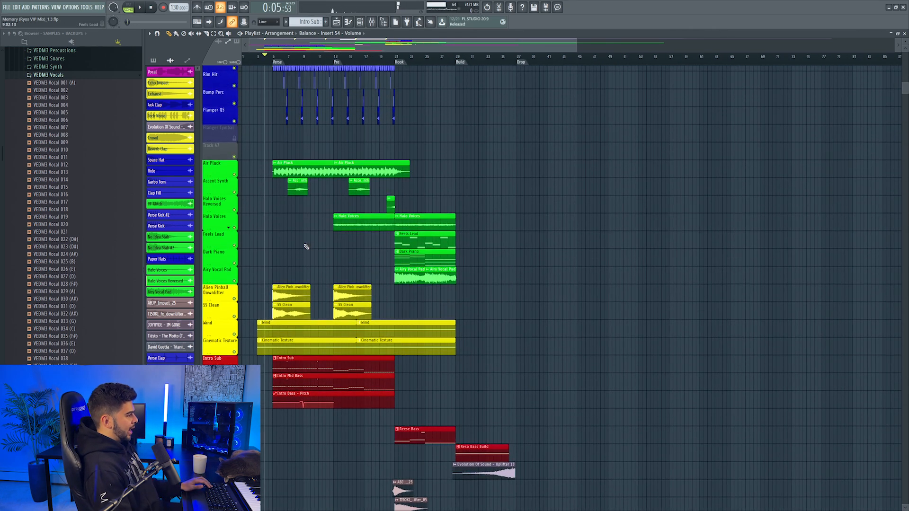
scroll(312, 241, "down", 2)
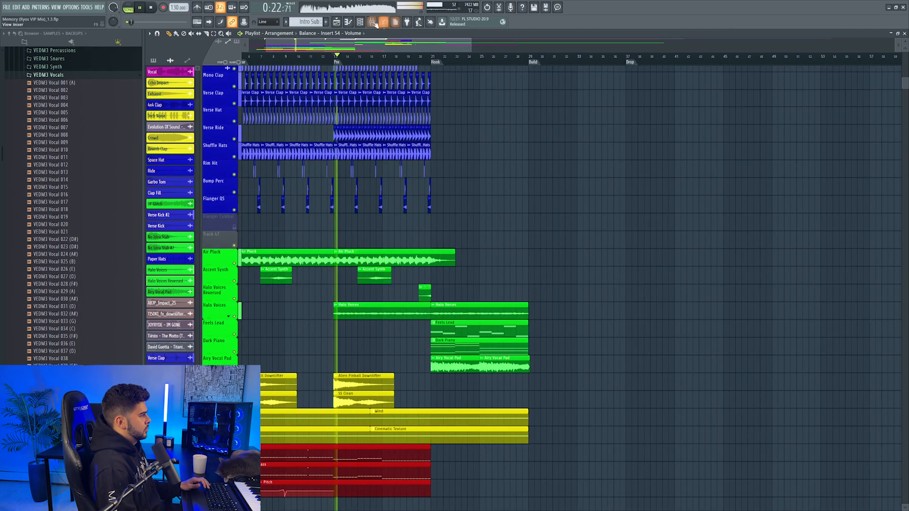
Raise the Verse Ride channel's volume fader in the mixer.
key("F9")
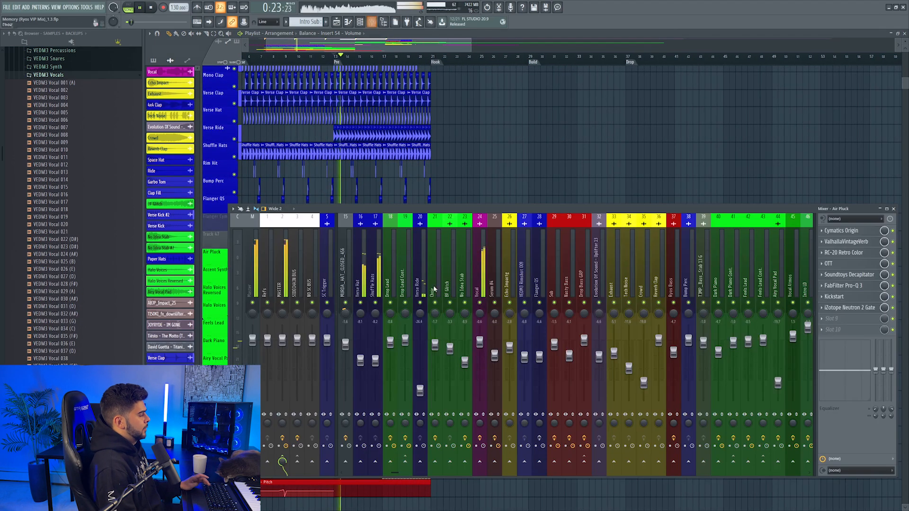
scroll(404, 279, "up", 6)
left_click_drag(509, 390, 510, 366)
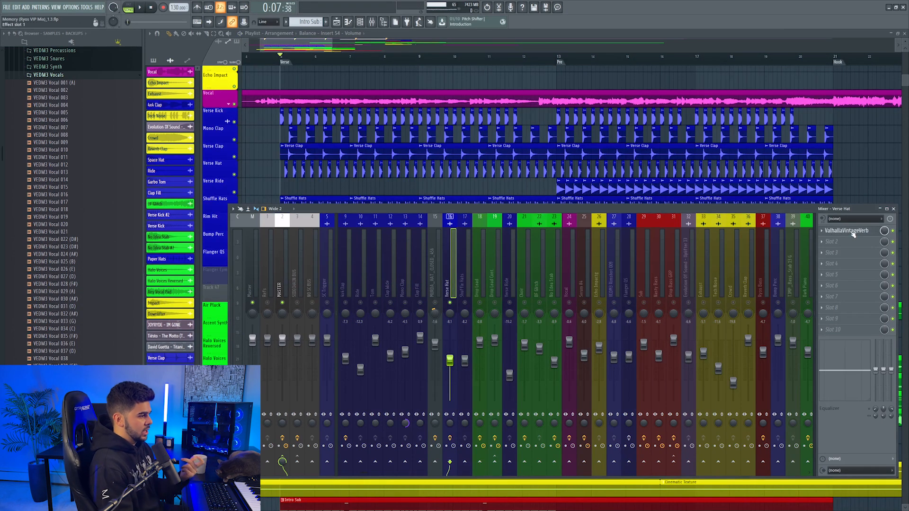
Open ValhallaVintageVerb on the Verse Hat channel and set its mix to 46% during playback.
left_click(848, 231)
key("space")
left_click_drag(229, 194, 229, 199)
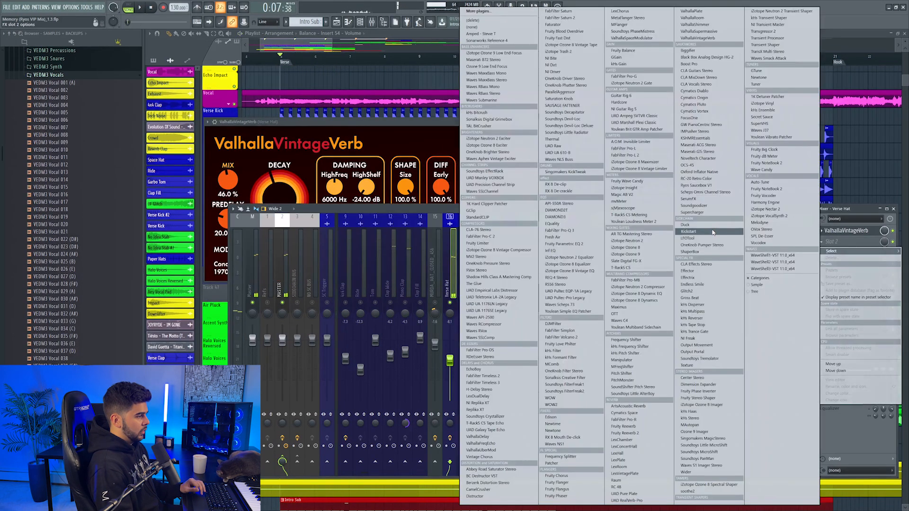
Add Kickstart at 72% mix to the Verse Hat channel and lower its ValhallaVintageVerb mix to 28.5%.
left_click(711, 232)
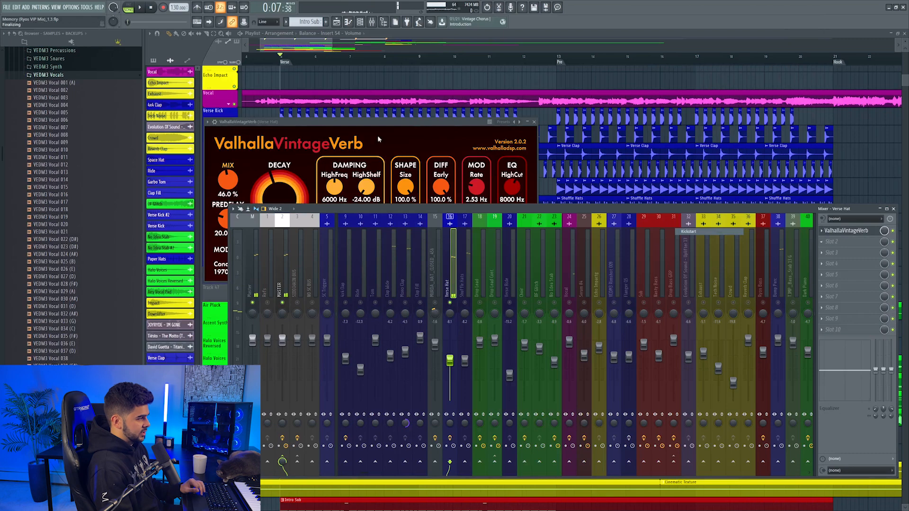
key("space")
left_click_drag(252, 191, 253, 210)
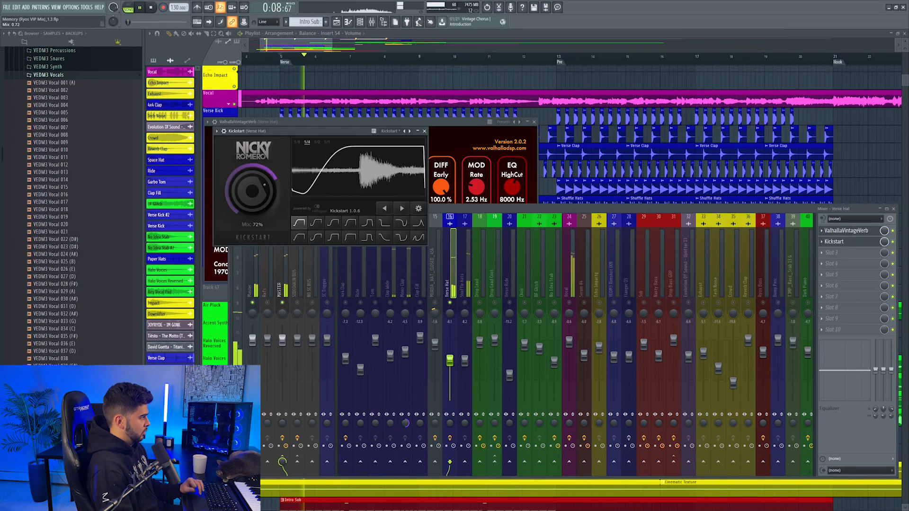
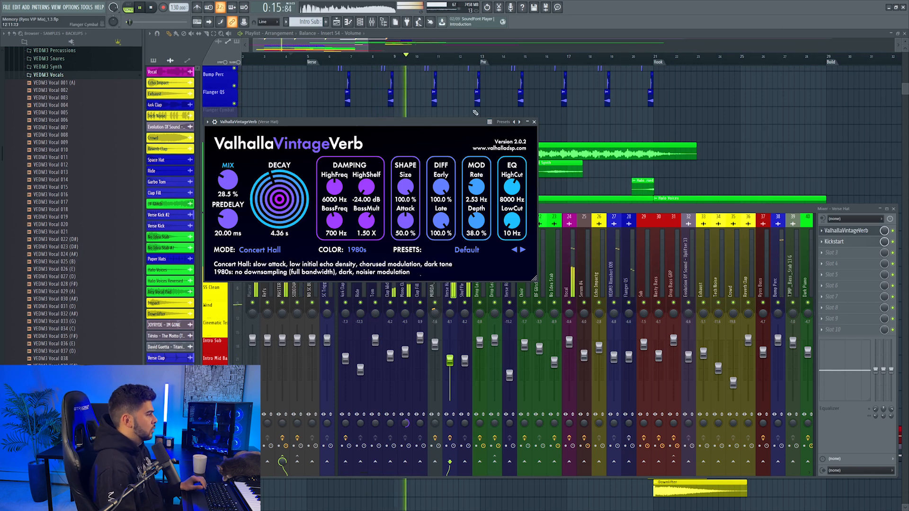
left_click(535, 123)
Play the transition into the Pre section and place the Ryos - Knight Exhausts - Monster sample at its start.
left_click_drag(333, 49, 341, 52)
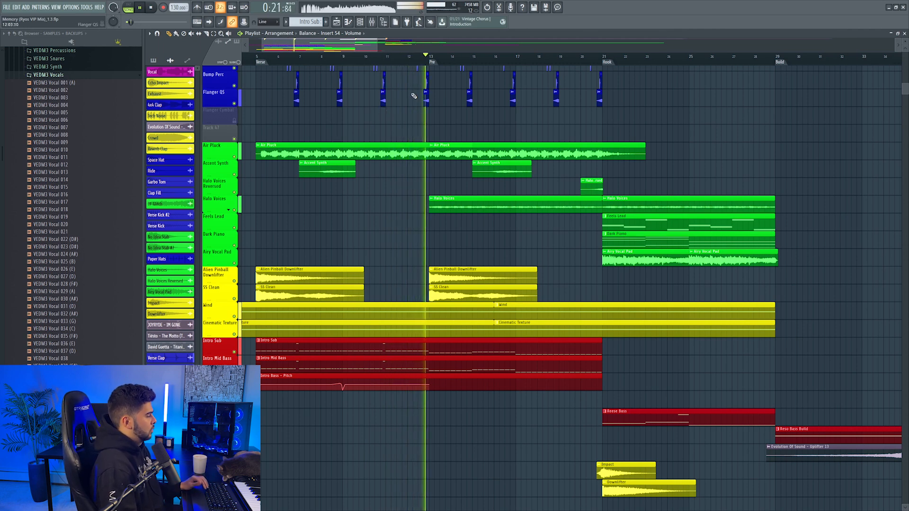
key("space")
left_click(420, 63)
scroll(419, 63, "up", 4)
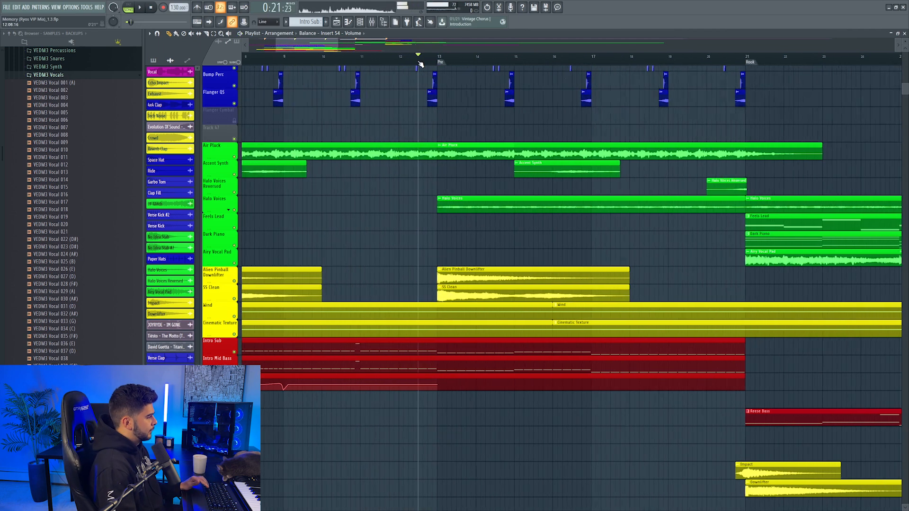
key("space")
key("space")
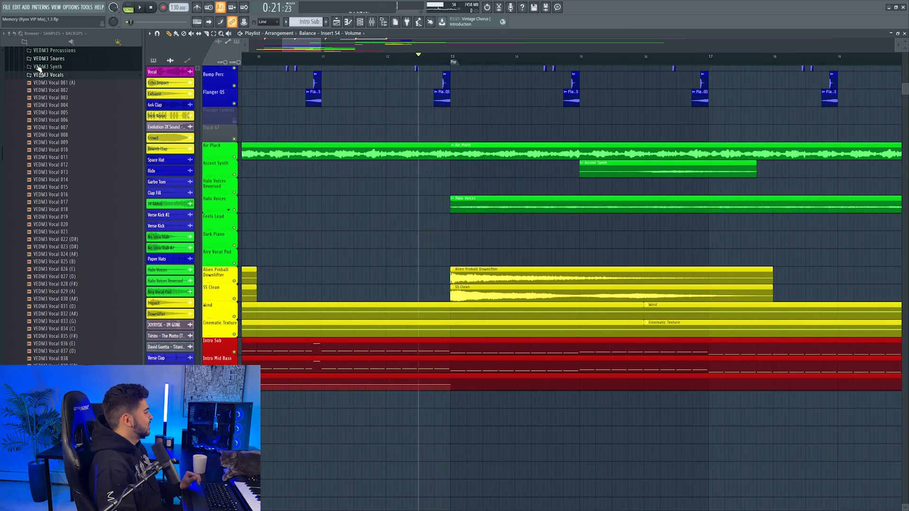
scroll(61, 56, "up", 7)
key("space")
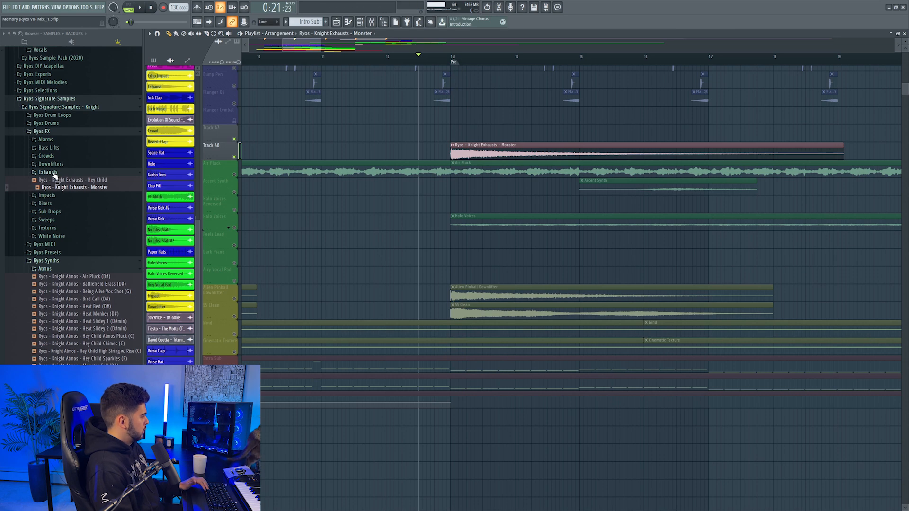
Add the Ryos - Knight Quick Sweeps - GBH sample just before the Pre marker and play it back.
left_click(46, 220)
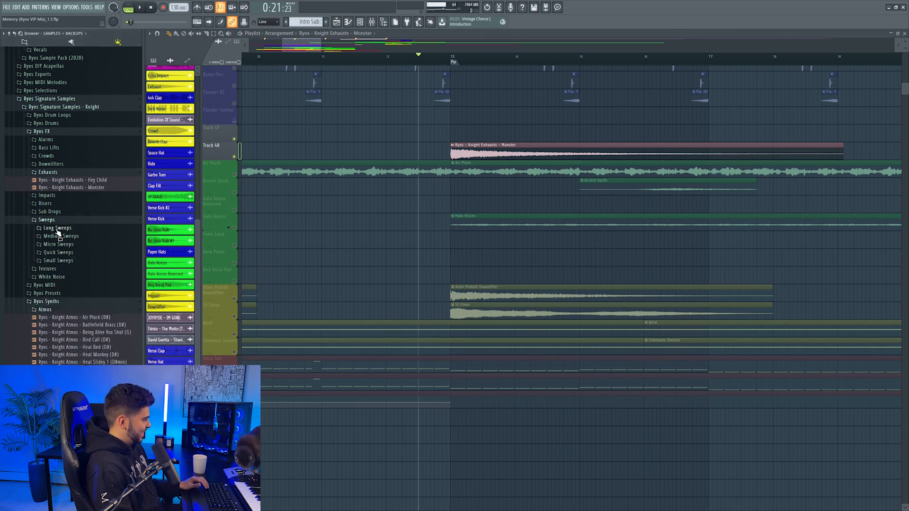
left_click(97, 283)
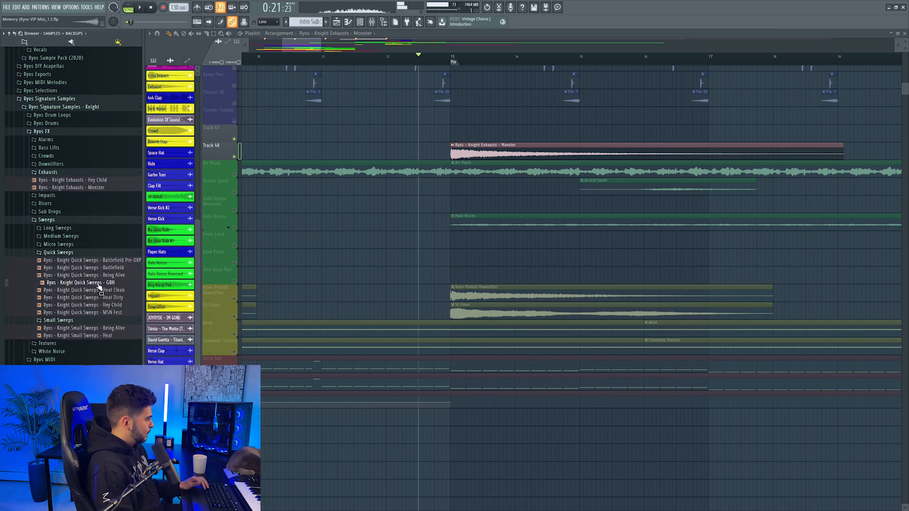
left_click_drag(424, 134, 423, 135)
key("space")
scroll(446, 60, "up", 5)
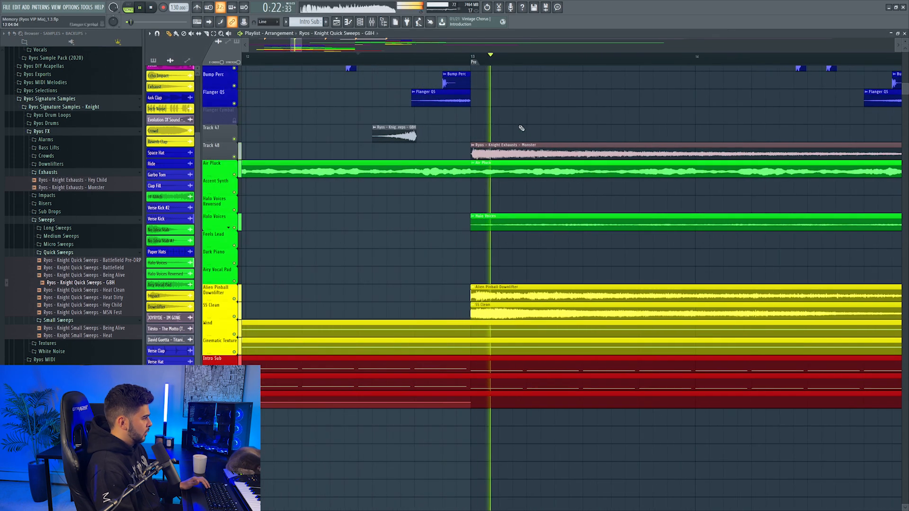
Shift the exhaust slightly ahead of the Pre, line up the sweep directly before it on one track and route both to mixer track 69.
key("space")
left_click_drag(505, 153, 477, 154)
key("space")
key("space")
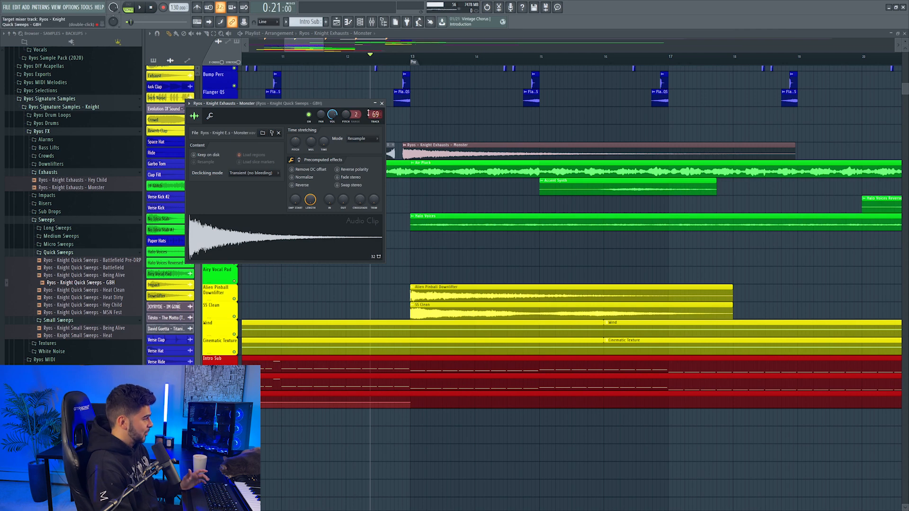
Lower the volume fader of the sweep and exhaust mixer channel while playing into the Pre section.
key("Escape")
left_click(363, 67)
left_click(371, 23)
key("space")
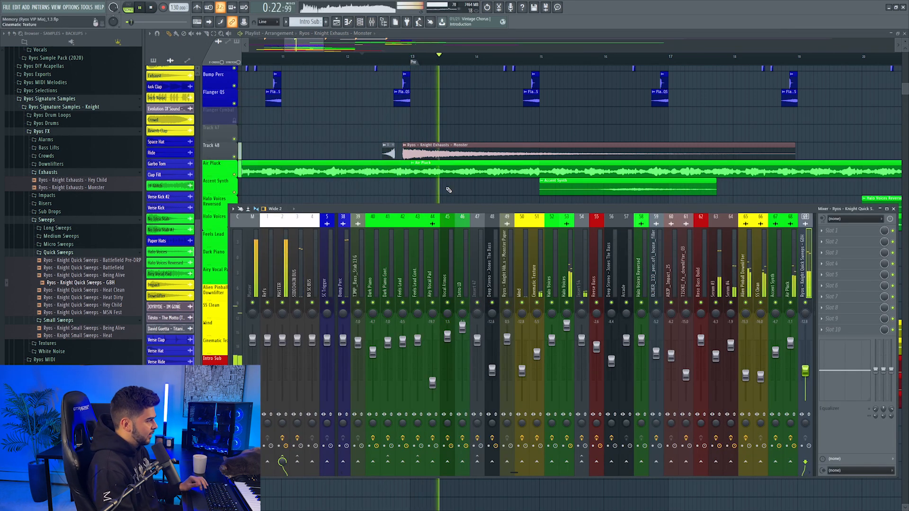
Name the sweep and exhaust clips' track time exhaust and color it blue like the percussion tracks.
left_click(444, 134)
right_click(446, 135)
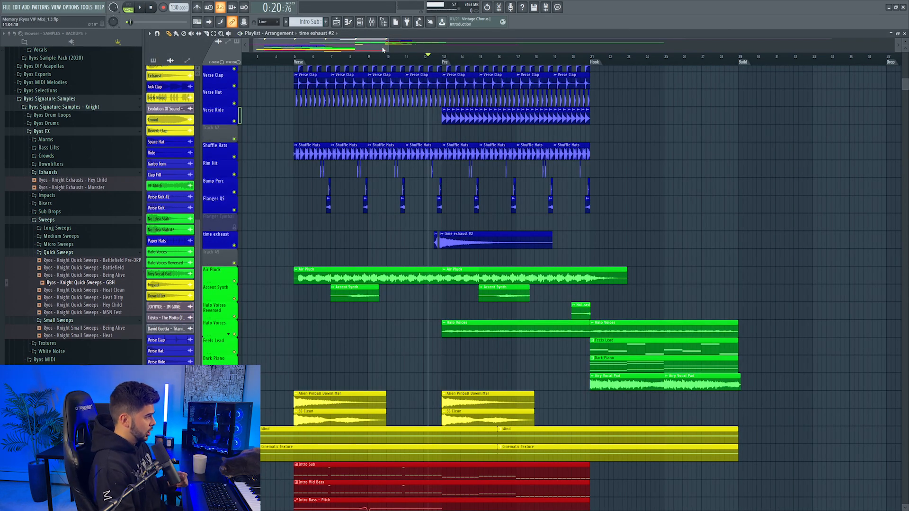
left_click_drag(384, 50, 388, 52)
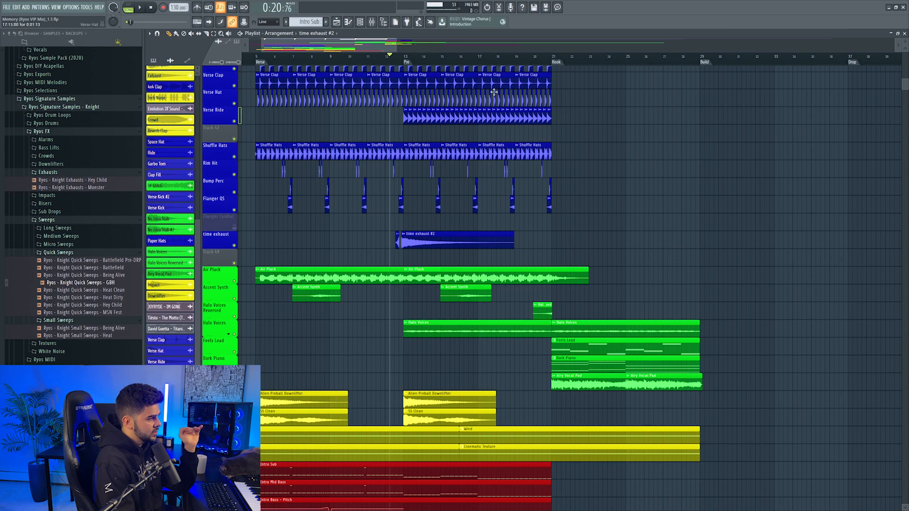
scroll(495, 75, "down", 5)
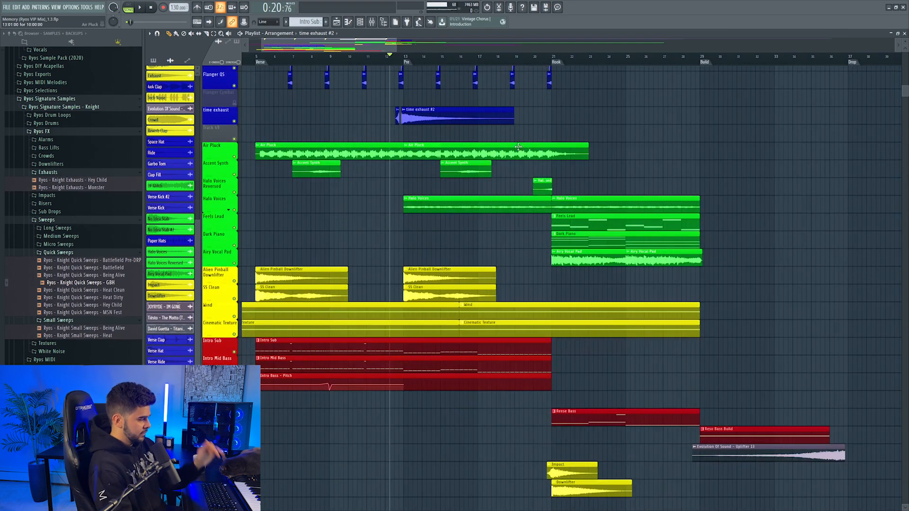
Automate the Verse Ride channel pitch across the Pre, flat until bar 17 and rising up to the Hook.
scroll(520, 146, "up", 6)
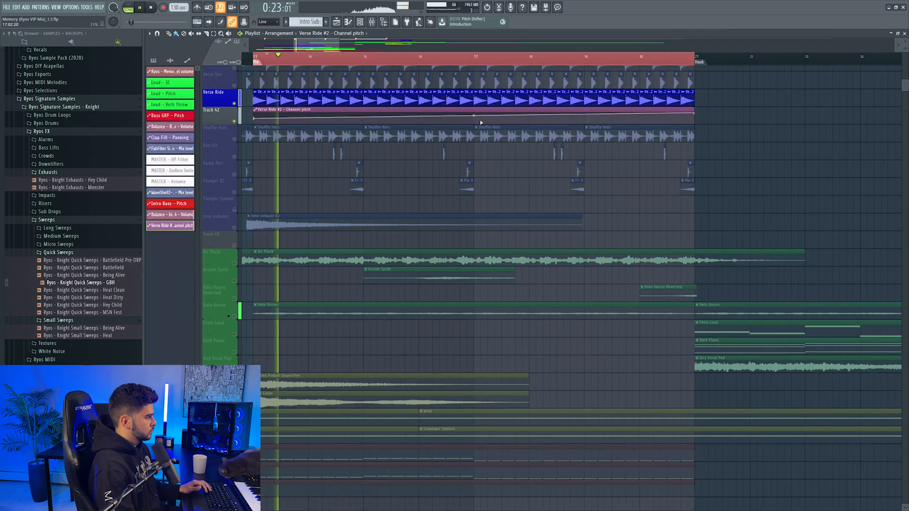
right_click(473, 119)
double_click(467, 58)
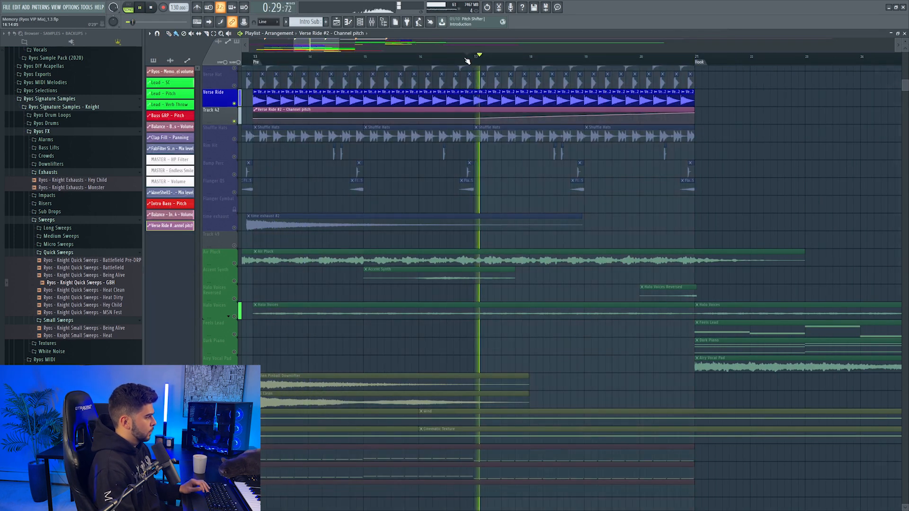
scroll(467, 60, "down", 3)
right_click(235, 121)
right_click(235, 121)
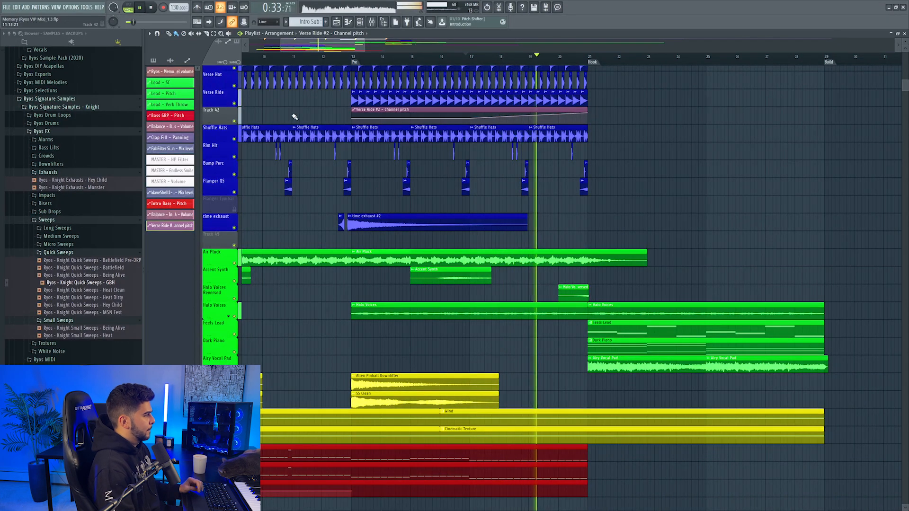
Group Track 42 under Verse Ride and adjust the pitch automation's end point at the Hook.
key("space")
right_click(589, 114)
left_click(612, 240)
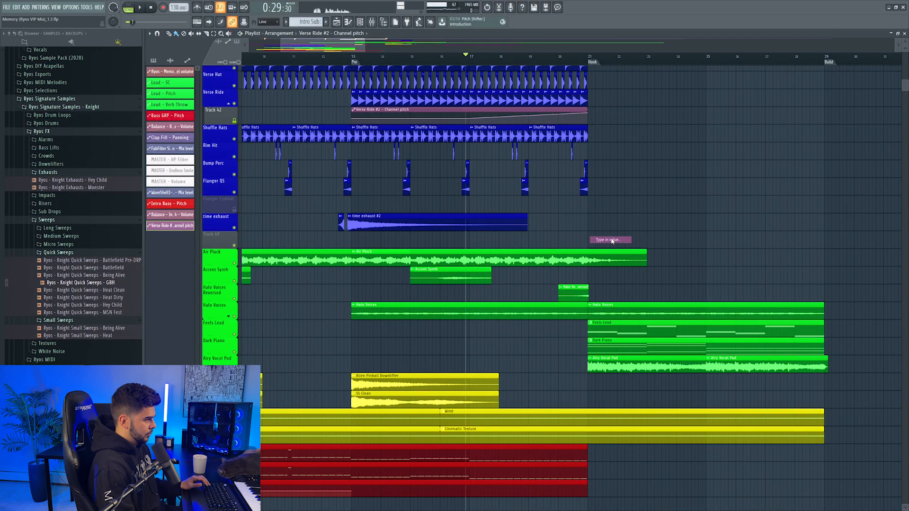
key("Escape")
key("space")
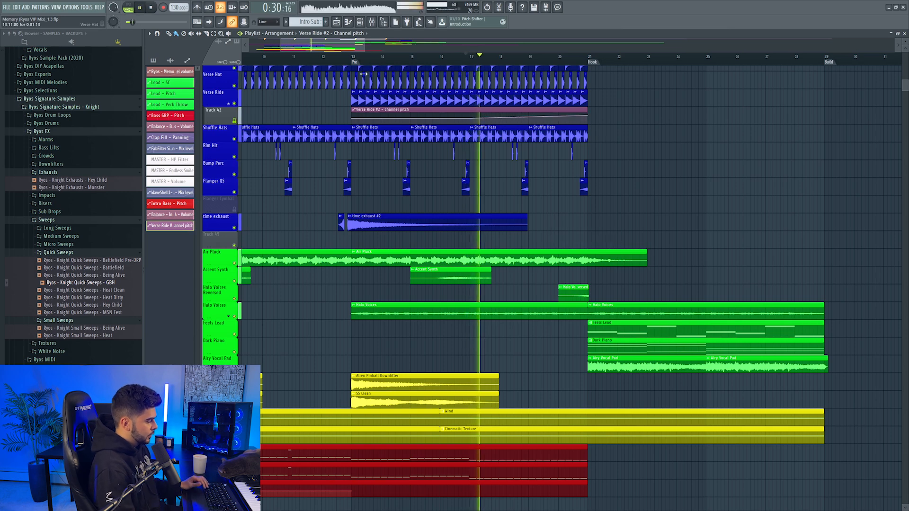
Recolor the Verse Ride pitch automation dark grey and collapse its track under Verse Ride.
right_click(222, 113)
left_click(229, 124)
key("Return")
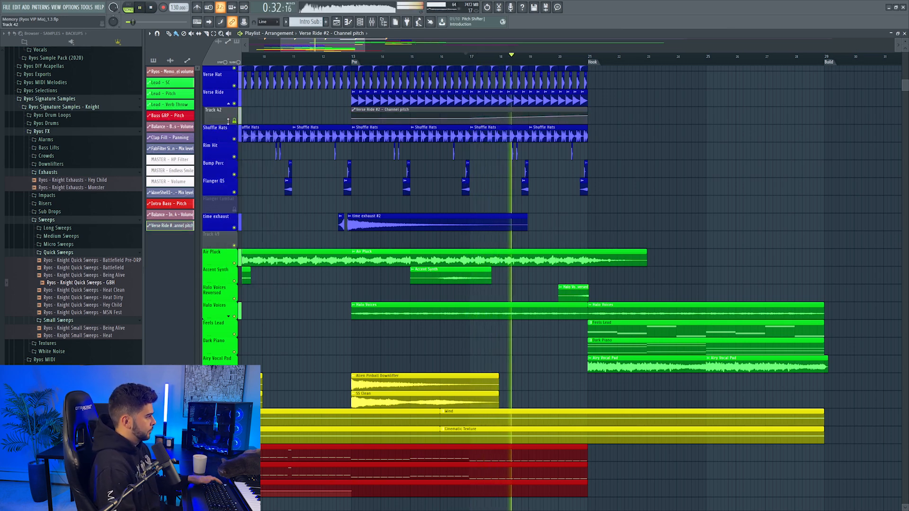
left_click(229, 104)
left_click(229, 104)
left_click(229, 103)
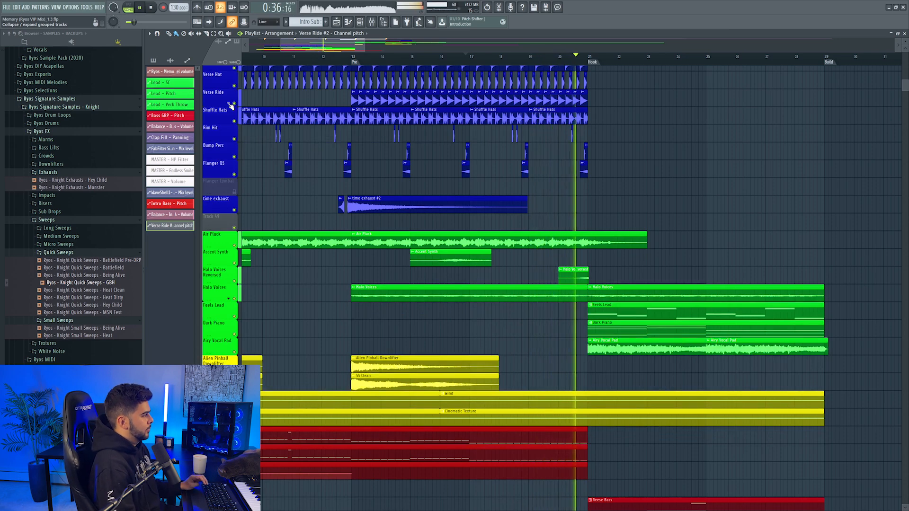
Remove the unused track between Flanger QS and time exhaust in the playlist.
scroll(517, 67, "down", 3)
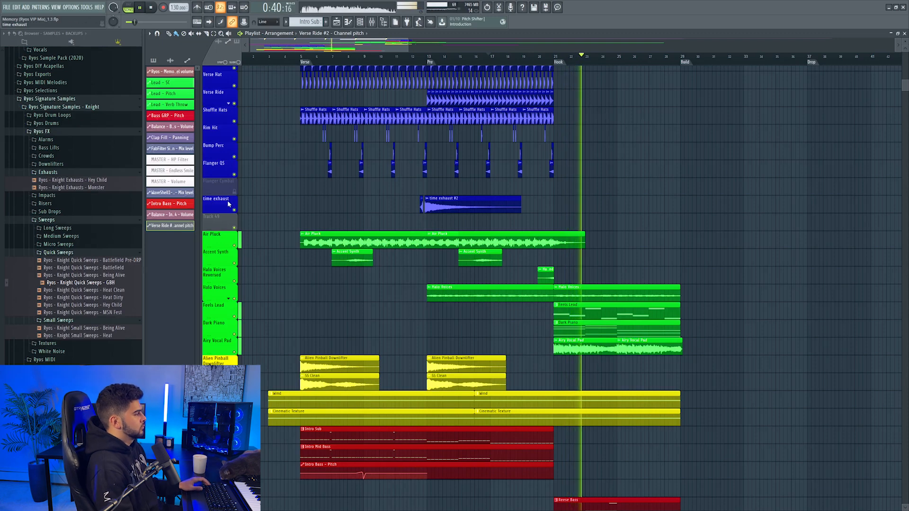
scroll(227, 205, "up", 1)
right_click(218, 197)
left_click(231, 351)
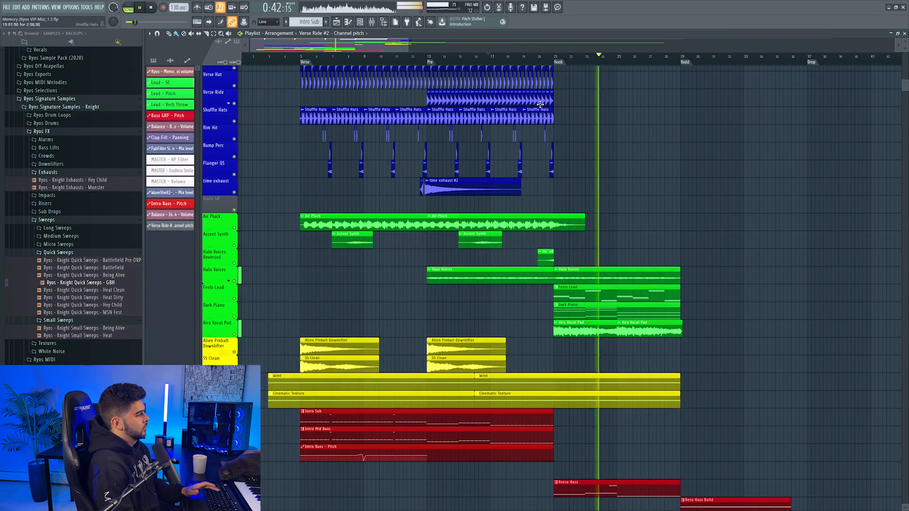
Play back the Hook section and examine its synth and bass channels in the mixer.
scroll(521, 57, "down", 3)
scroll(411, 156, "down", 3)
scroll(402, 153, "down", 1)
left_click(372, 23)
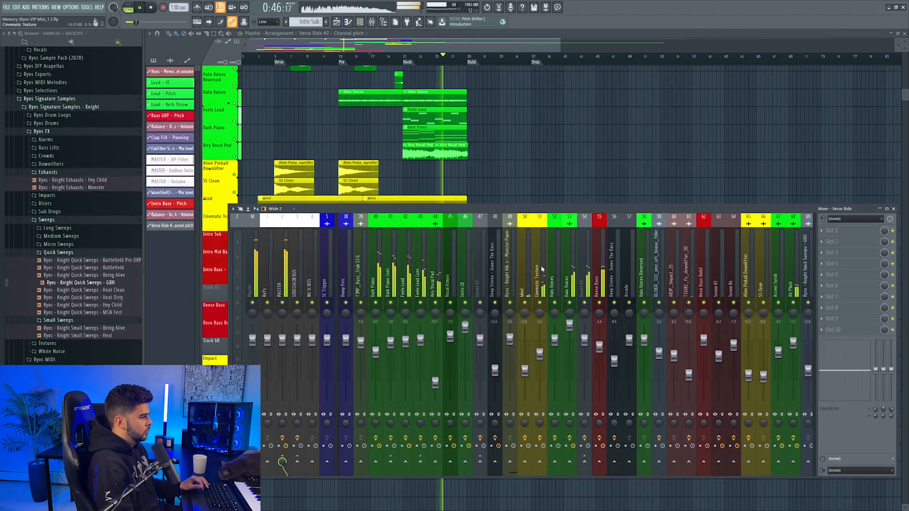
scroll(573, 271, "up", 5)
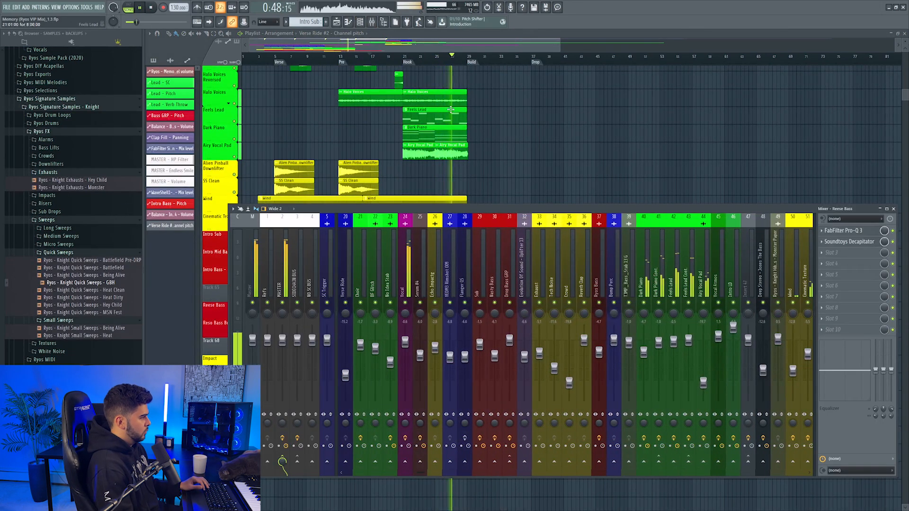
left_click(373, 22)
key("space")
Chop the long notes of the Omnisphere #3 Bass Guitar pattern and place the pattern at the Hook above Reese Bass.
scroll(411, 130, "up", 5)
scroll(411, 130, "up", 3)
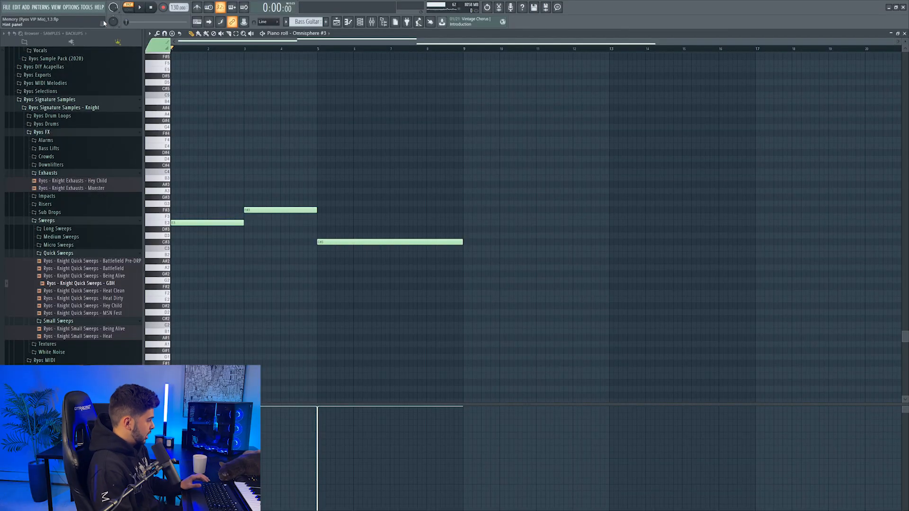
left_click(149, 33)
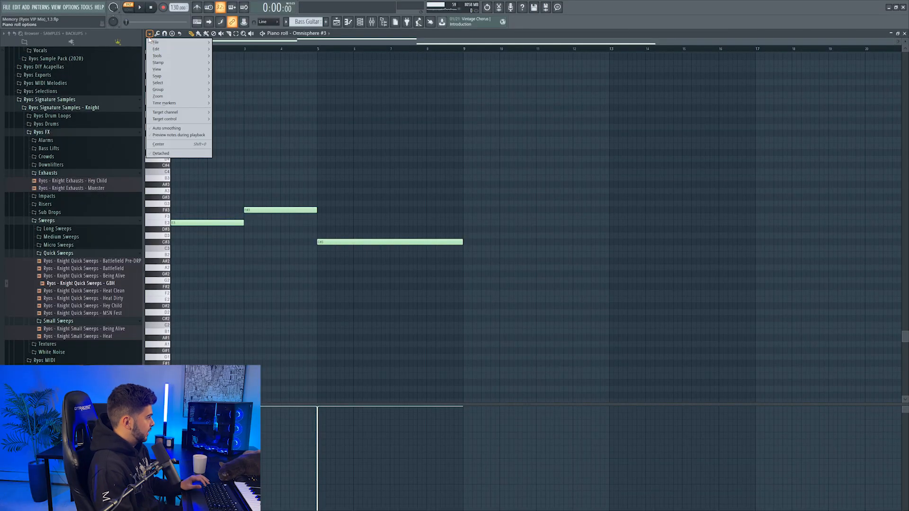
mouse_move(193, 63)
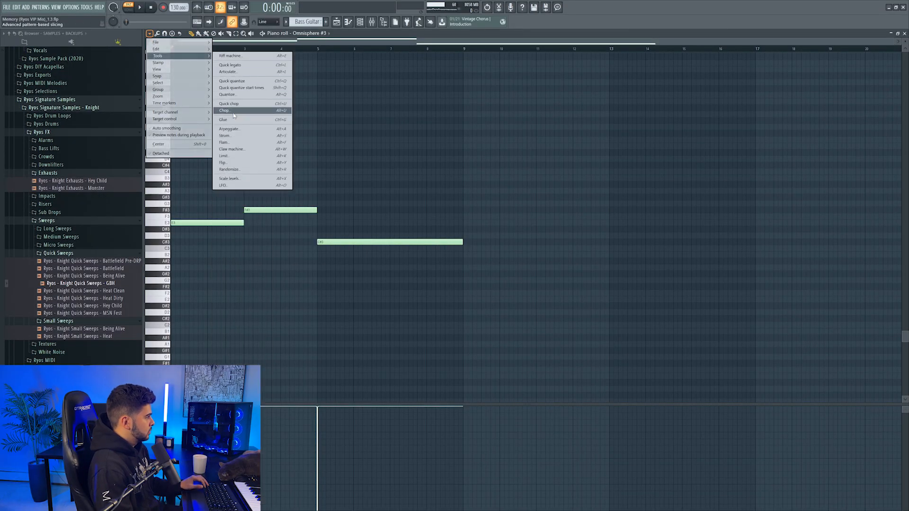
left_click(234, 111)
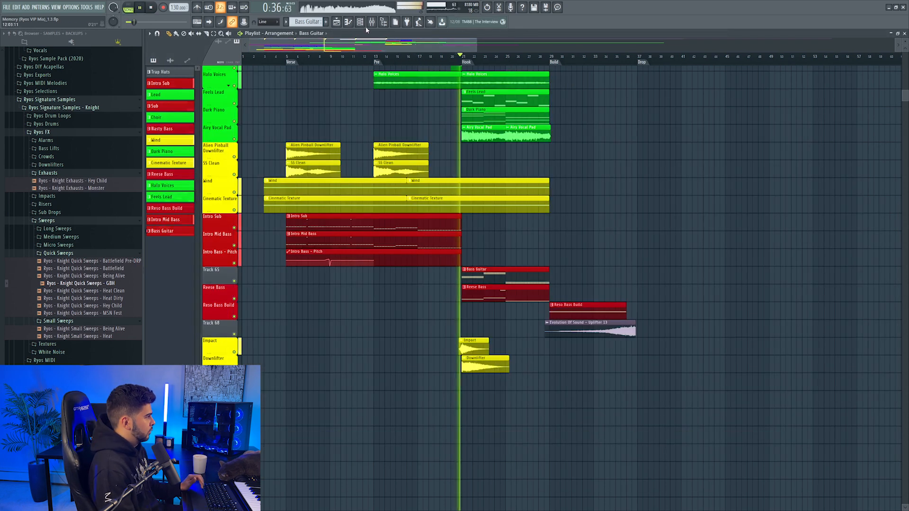
Add FabFilter Pro-Q 3 to the Omnisphere #3 mixer channel, create a band at about 101 Hz and change its filter shape.
left_click(372, 22)
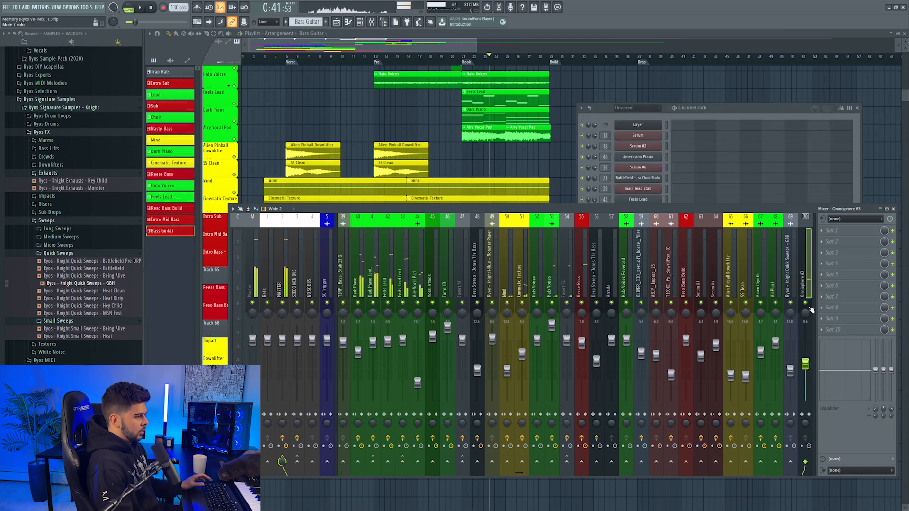
right_click(806, 303)
left_click(822, 231)
mouse_move(831, 240)
left_click(578, 230)
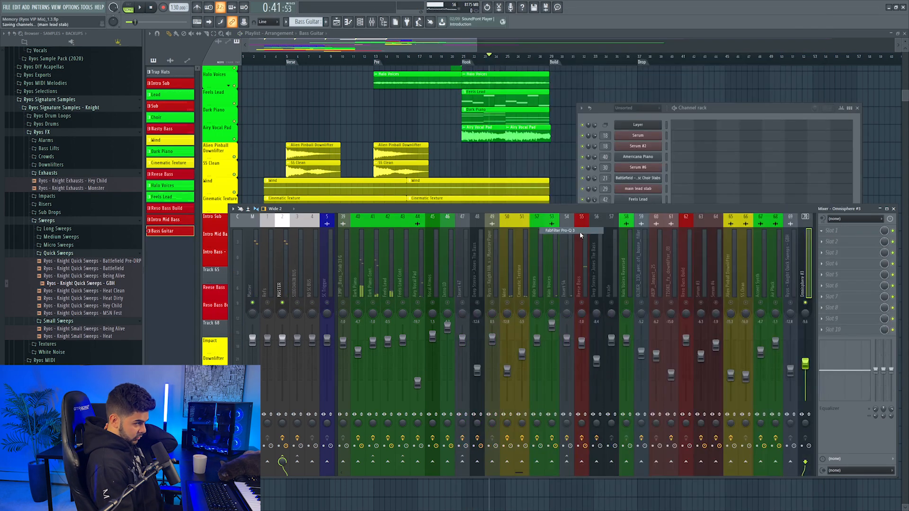
left_click(327, 229)
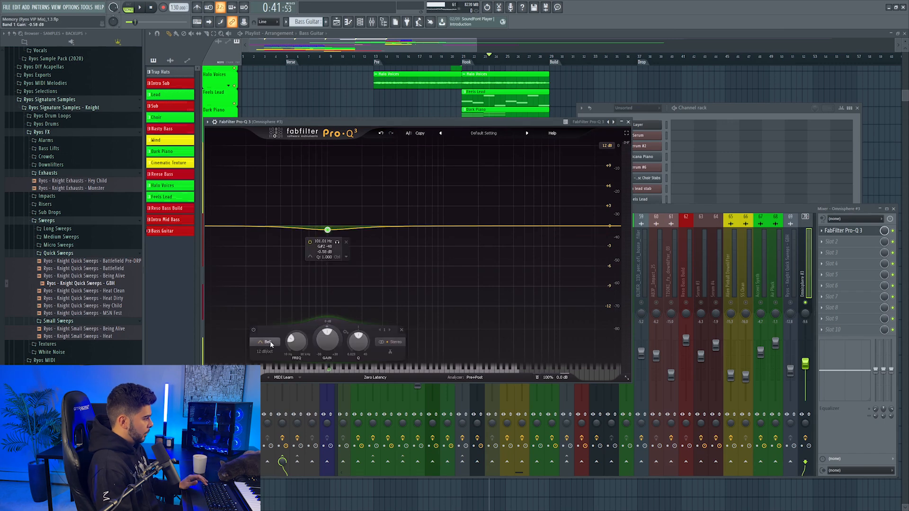
left_click(266, 289)
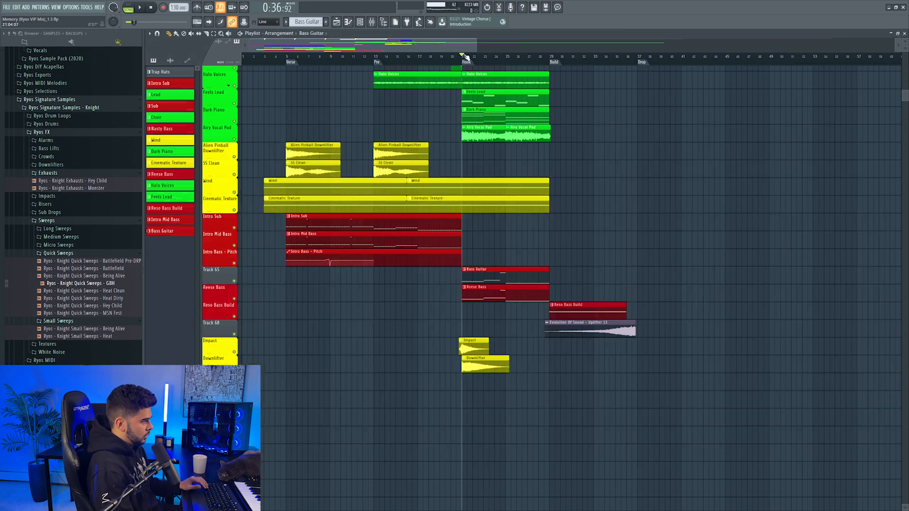
Name the track above Reese Bass Bass Guitar and color it red.
scroll(467, 57, "up", 2)
right_click(214, 278)
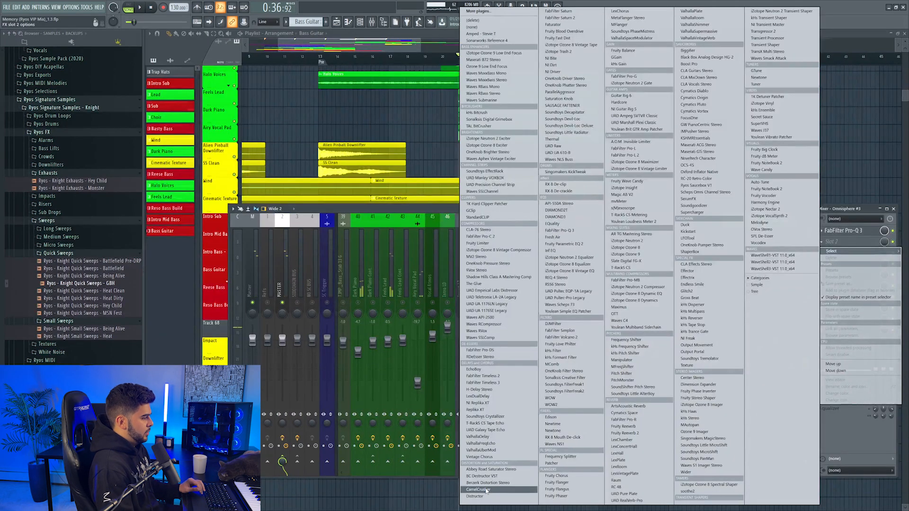
Add CamelCrusher with the British Clean patch ahead of FabFilter Pro-Q 3 on the Omnisphere #3 channel, and adjust the Pro-Q 3 band.
left_click(487, 489)
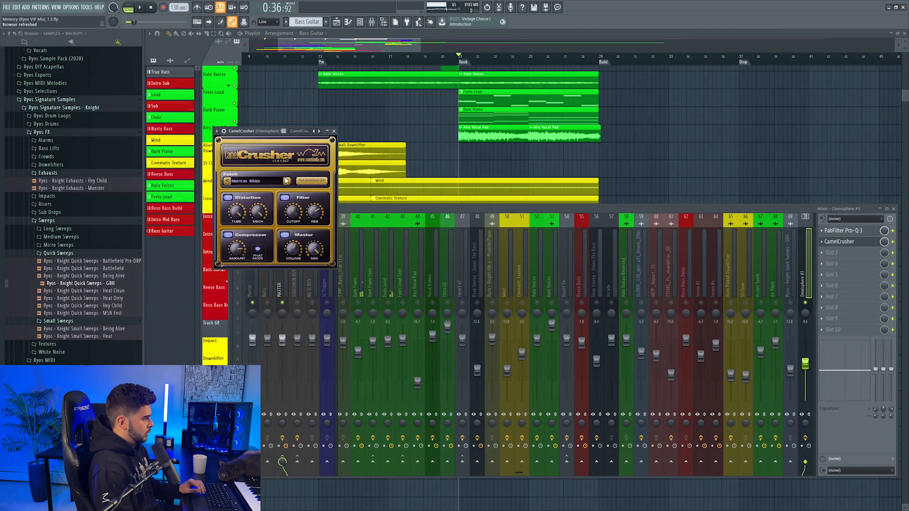
left_click(810, 304)
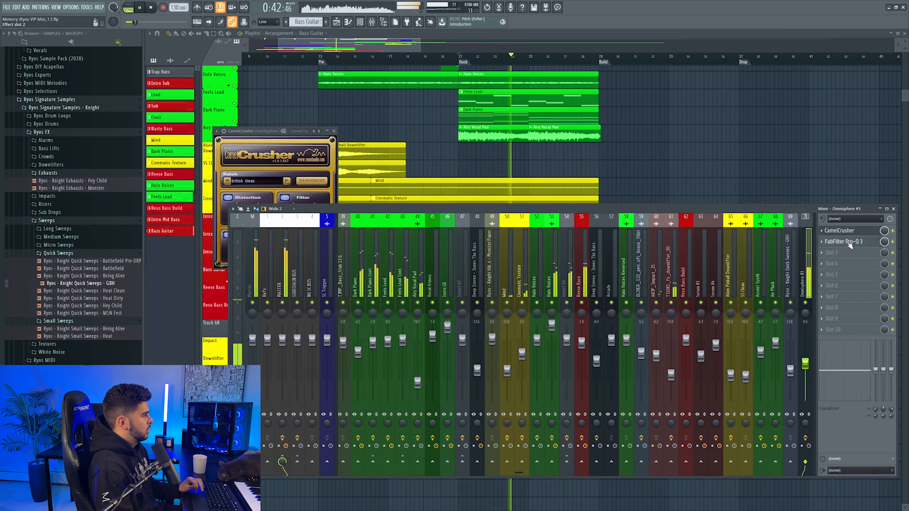
left_click(844, 241)
left_click_drag(321, 201, 358, 214)
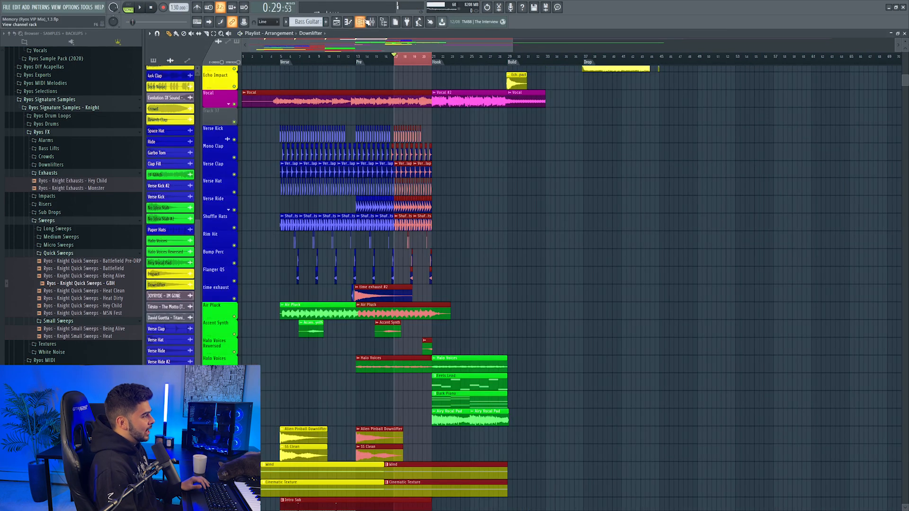
Shape the Endless Smile - verse drum grp - Intensity automation over bars 17 to 21 with a gentle rise into the Hook.
left_click(369, 21)
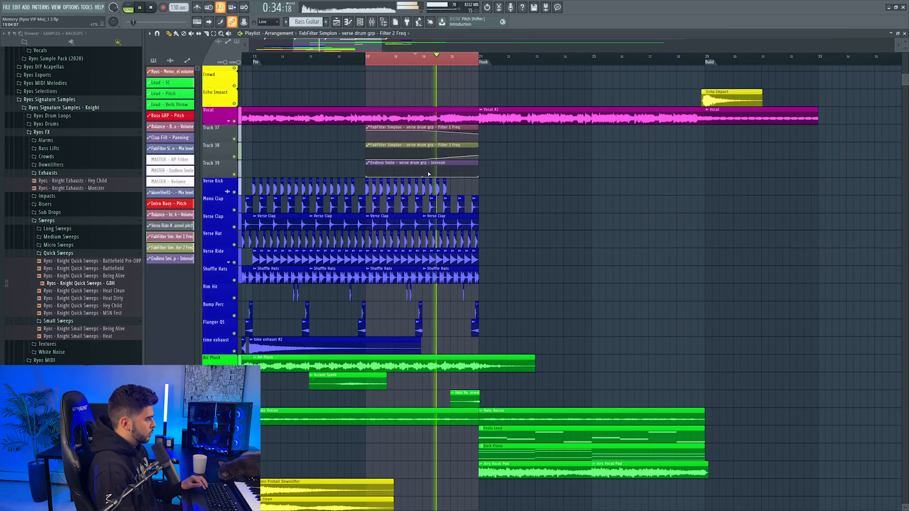
right_click(422, 178)
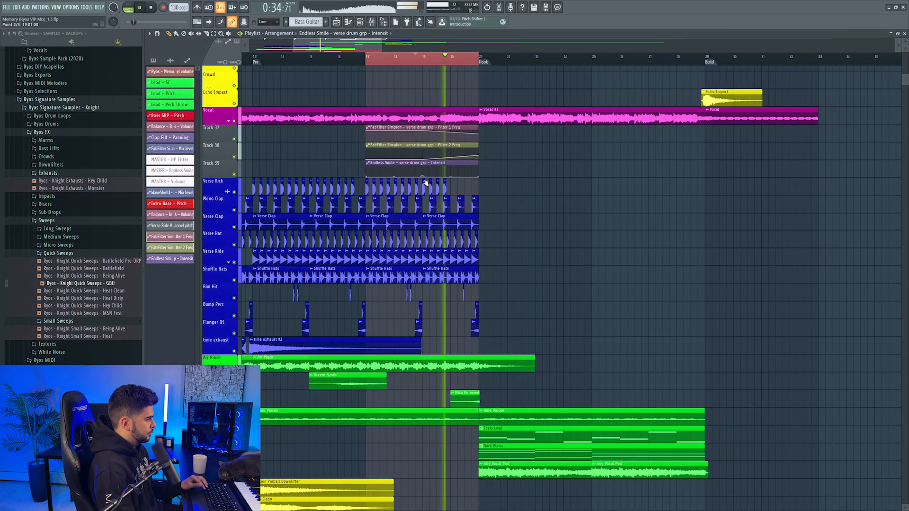
left_click_drag(479, 177, 480, 174)
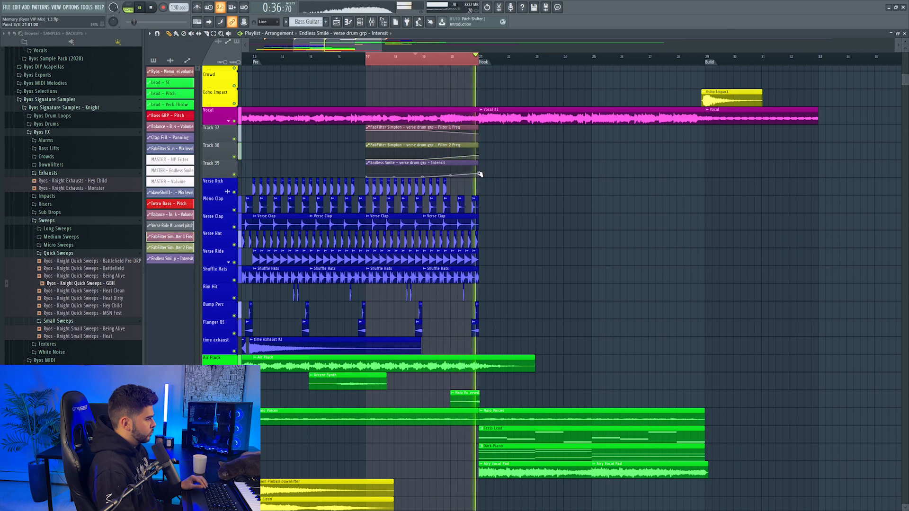
left_click(458, 57)
key("ctrl+d")
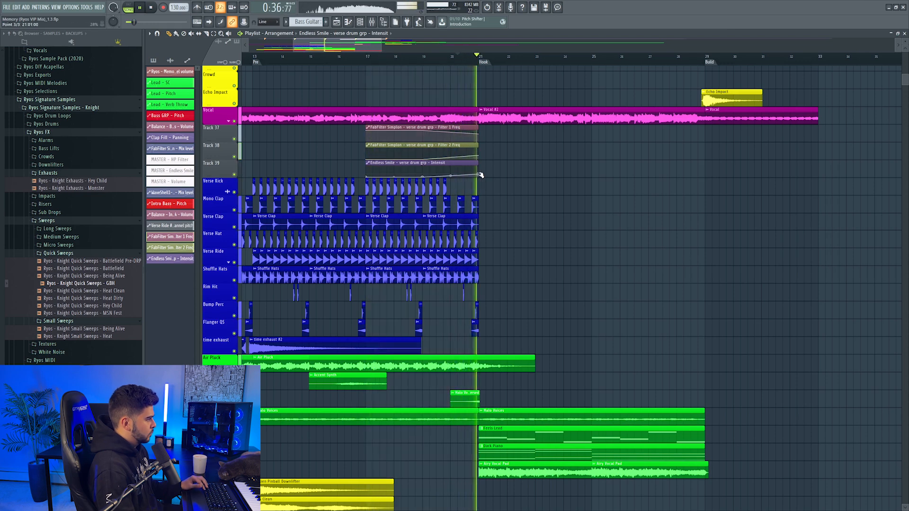
key("space")
Copy the MASTER - HP Filter automation clip to bar 17, make the copy unique and align its peak with the Hook at bar 21.
scroll(459, 146, "up", 7)
scroll(497, 145, "up", 2)
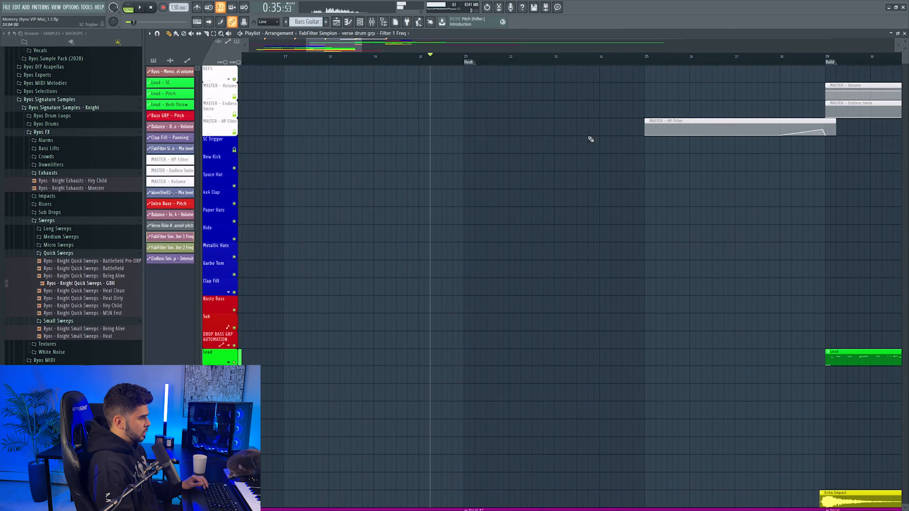
left_click_drag(659, 121, 383, 105)
key("space")
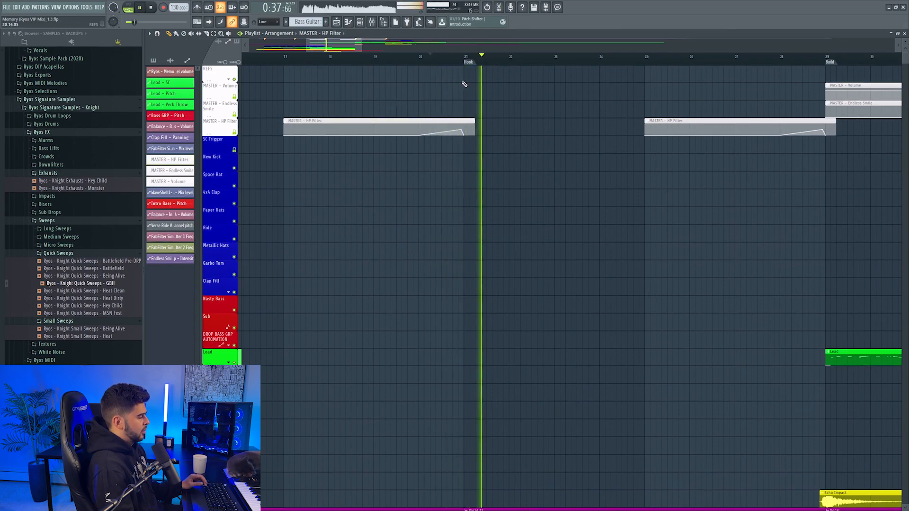
key("space")
right_click(288, 124)
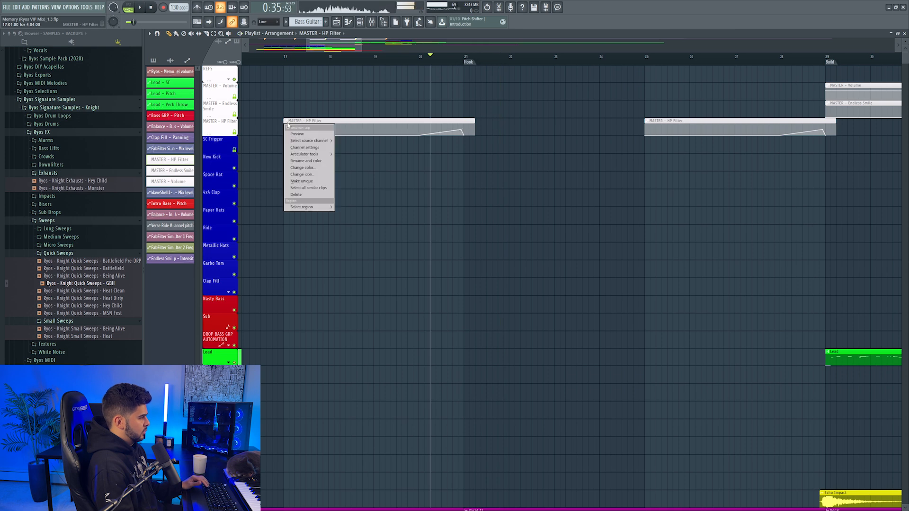
left_click(302, 181)
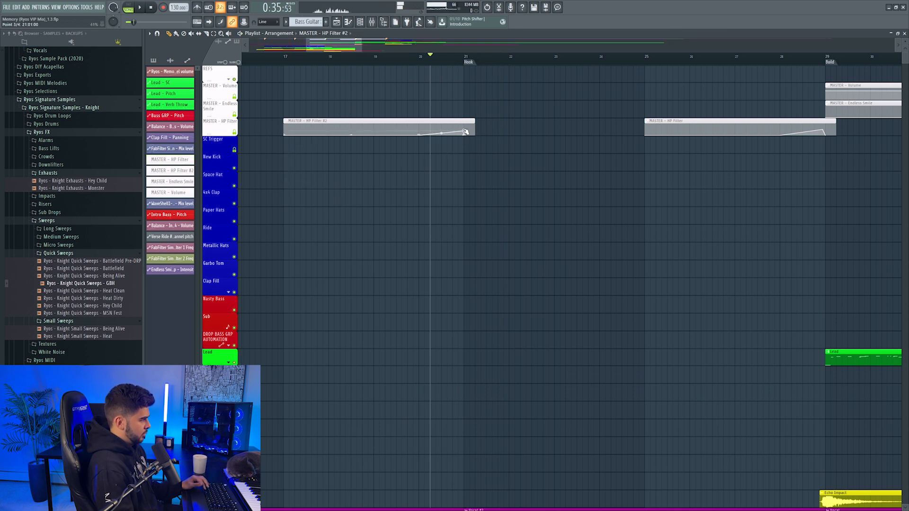
Place VEDM3 Uplifter 001 on Track 70 ending at the Hook and set its mixer volume to about -7.2 dB.
scroll(462, 95, "up", 1)
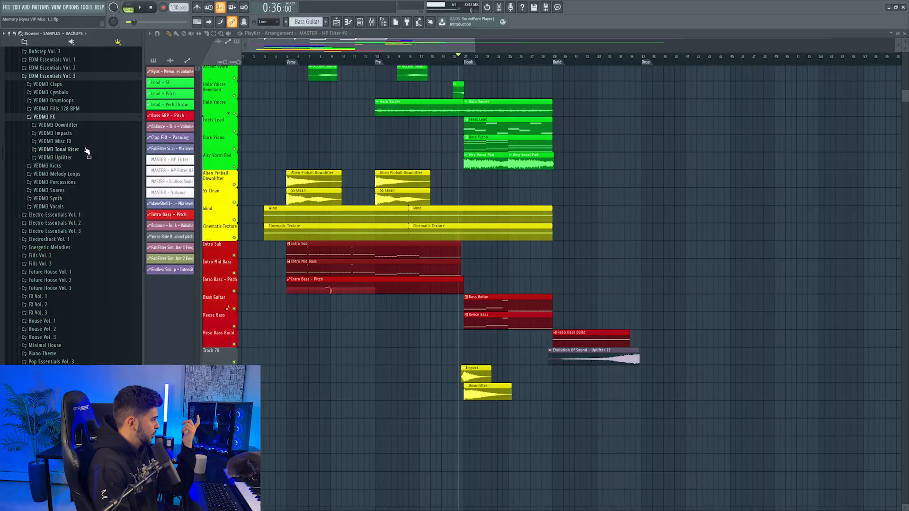
left_click(89, 158)
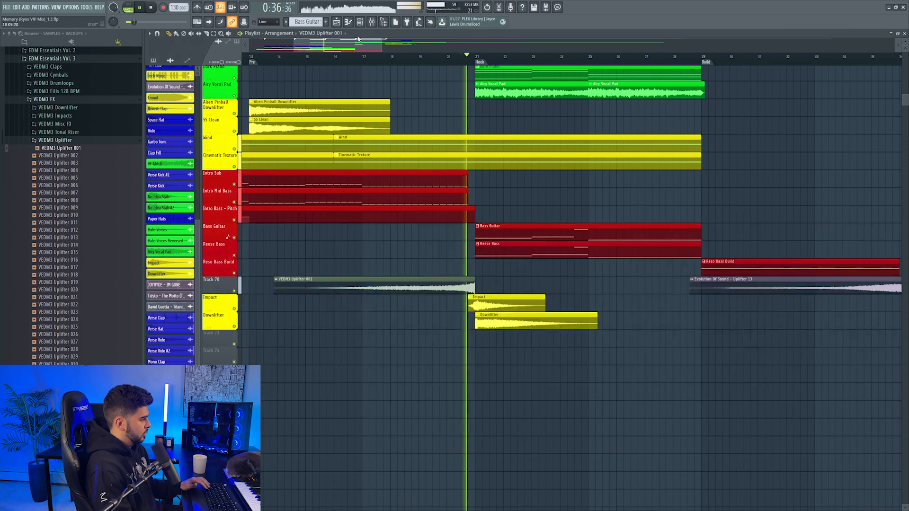
key("F9")
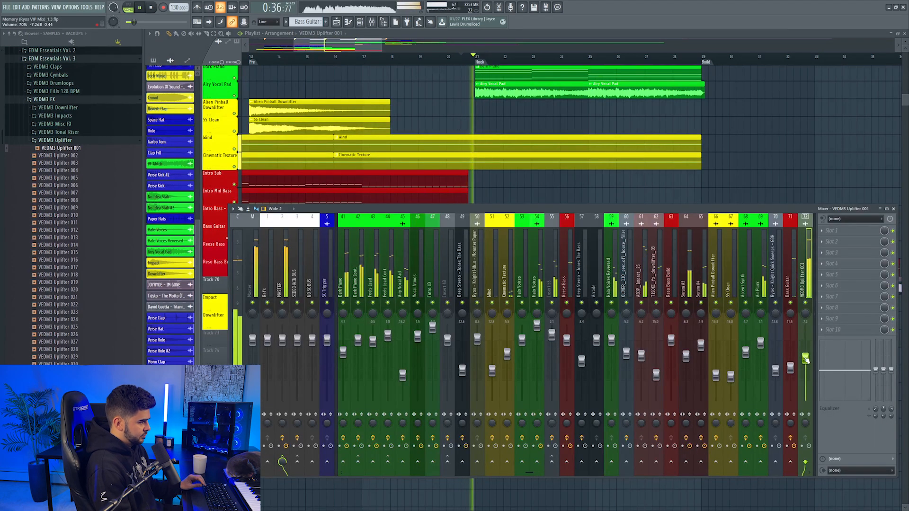
left_click(426, 60)
key("F9")
scroll(450, 123, "up", 5)
scroll(454, 123, "up", 3)
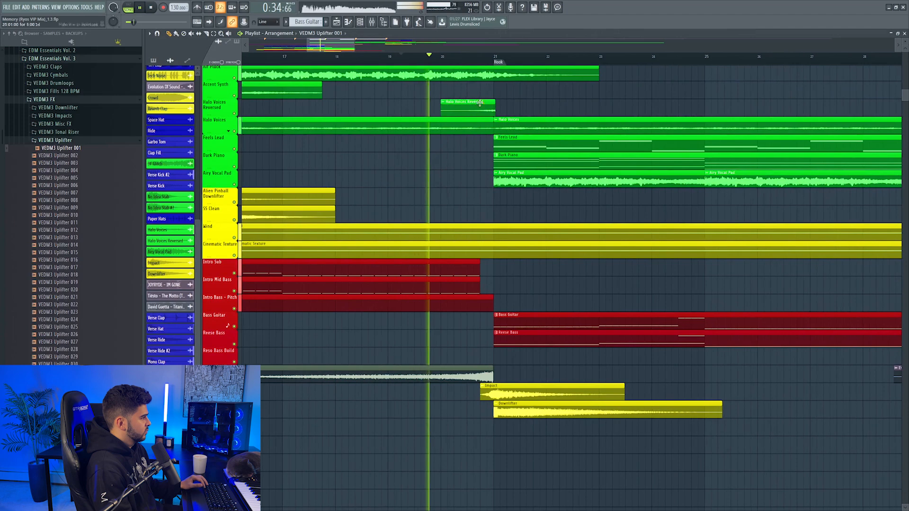
scroll(495, 61, "up", 4)
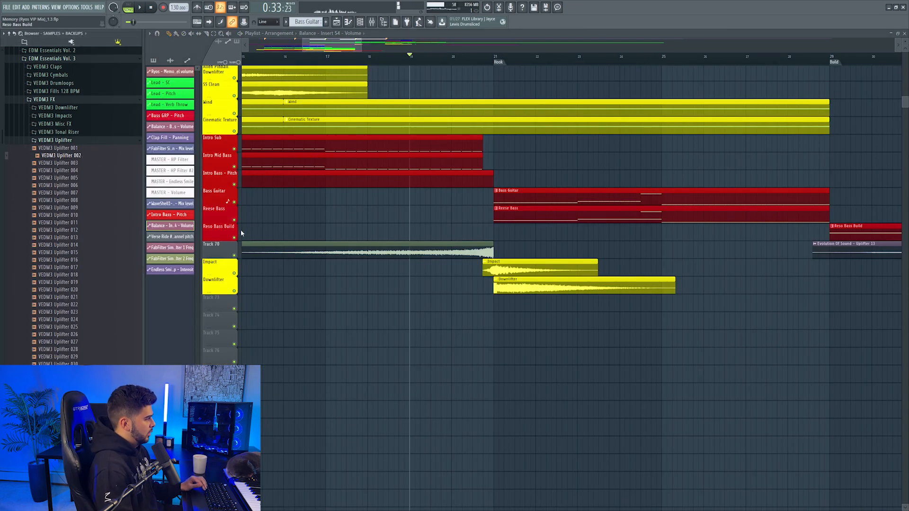
Replace the uplifter sample with VEDM3 Uplifter 002, audition it soloed and align its end with the Hook.
right_click(234, 256)
left_click_drag(68, 155, 241, 247)
key("space")
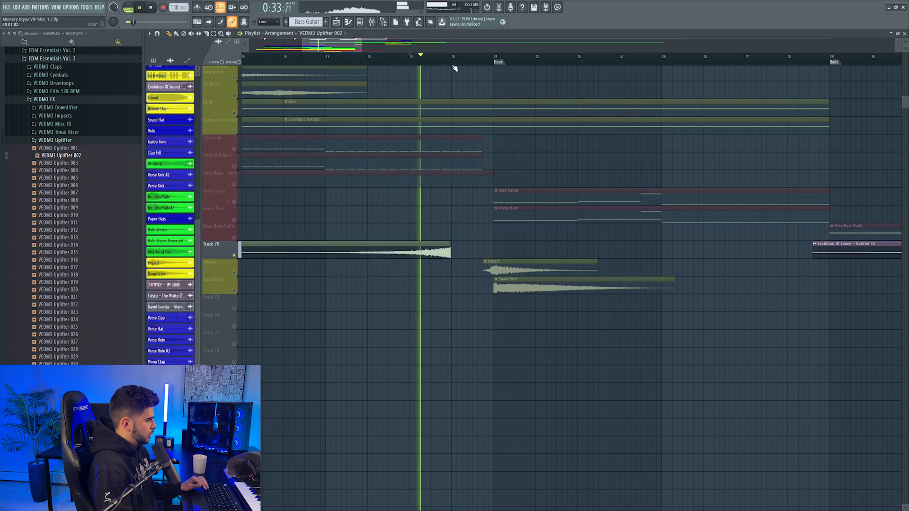
right_click(234, 255)
left_click_drag(373, 251, 415, 255)
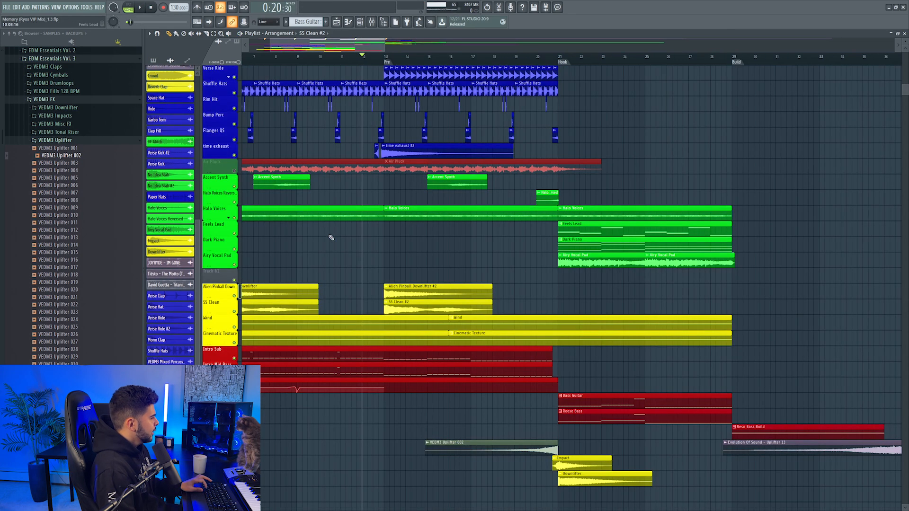
Place the ComputerMalfunction_S011SF sample at bar 12 above Alien Pinball Downlifter and set its mixer volume to about -2.7 dB.
scroll(369, 262, "down", 2)
scroll(20, 95, "down", 15)
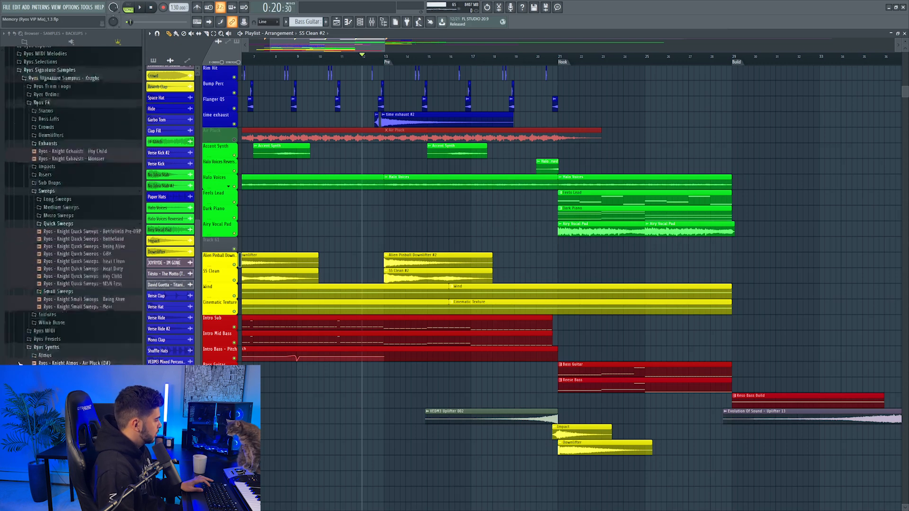
scroll(74, 223, "down", 10)
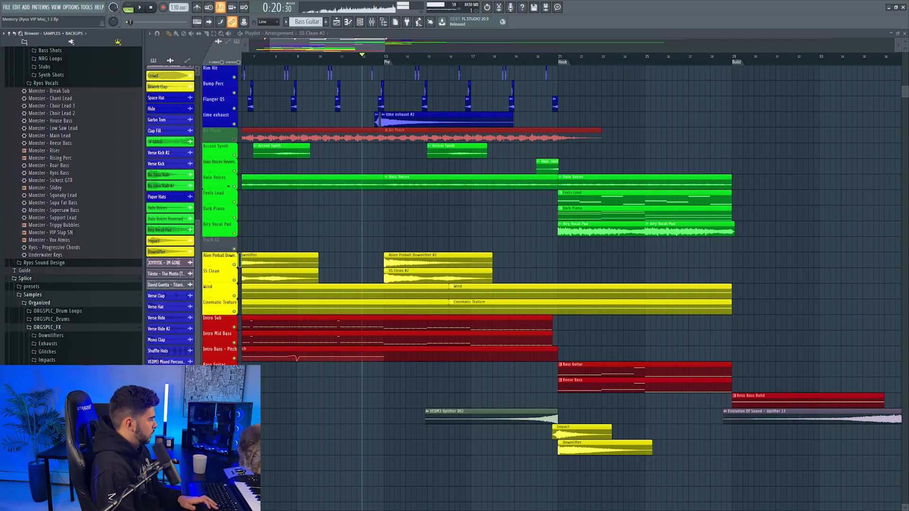
left_click_drag(239, 261, 408, 247)
key("space")
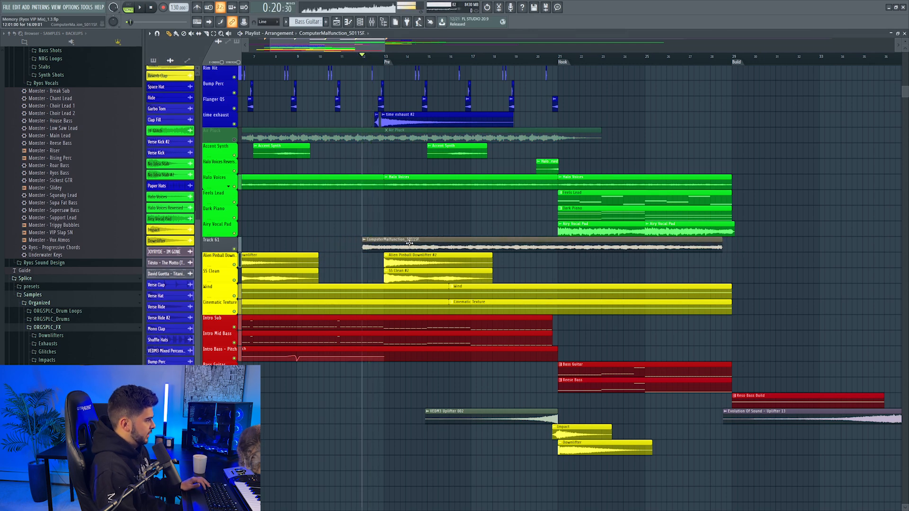
double_click(407, 248)
key("F9")
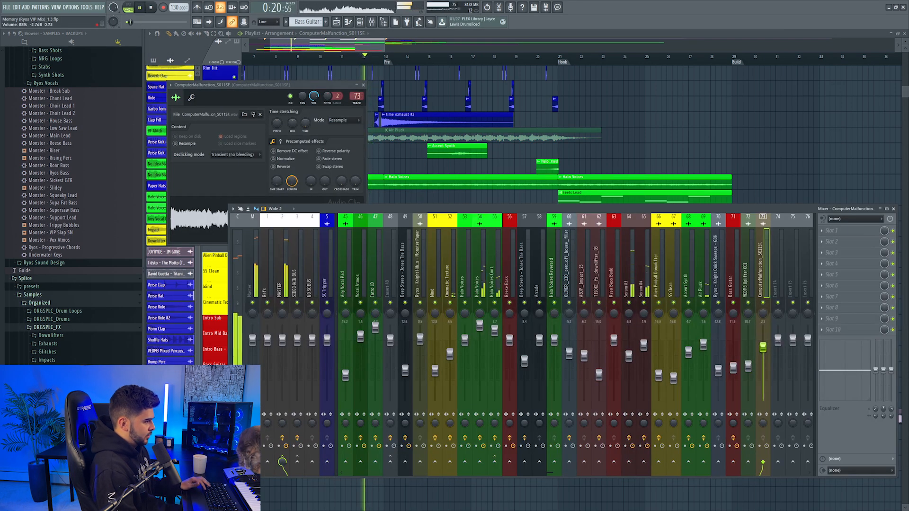
key("F12")
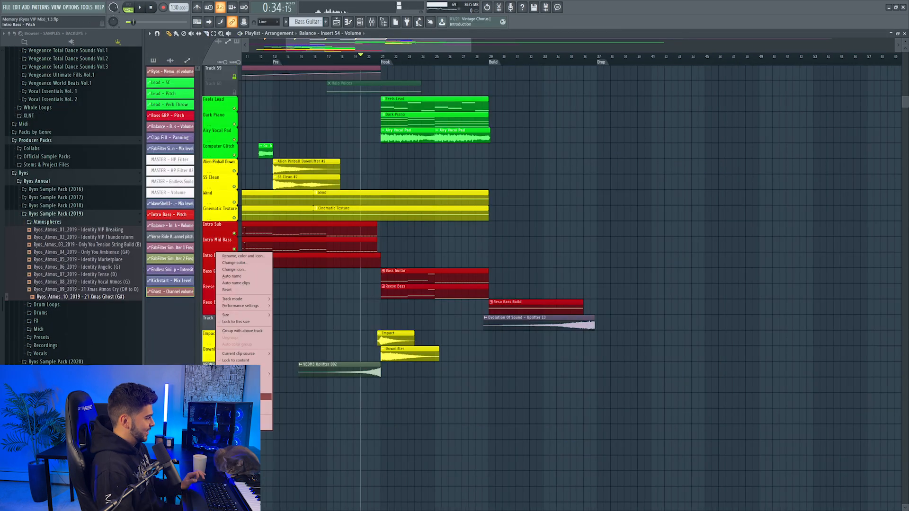
Insert two empty playlist tracks between Intro Bass - Pitch and Bass Guitar.
left_click(232, 294)
scroll(223, 272, "up", 1)
right_click(223, 275)
left_click(253, 413)
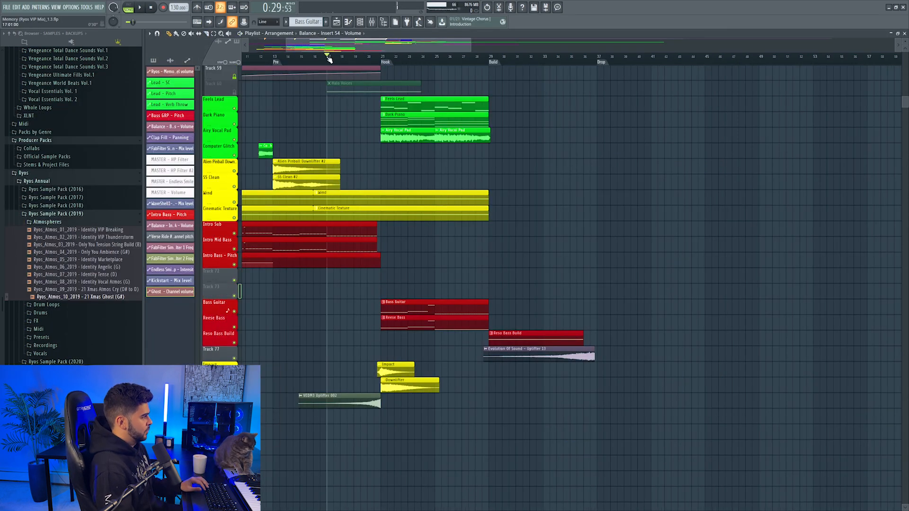
Select bars 17 to 21, move empty mixer Insert 76 beside Serum #4, and adjust filter 2 of FabFilter Simplon on that insert.
left_click_drag(330, 59, 383, 64)
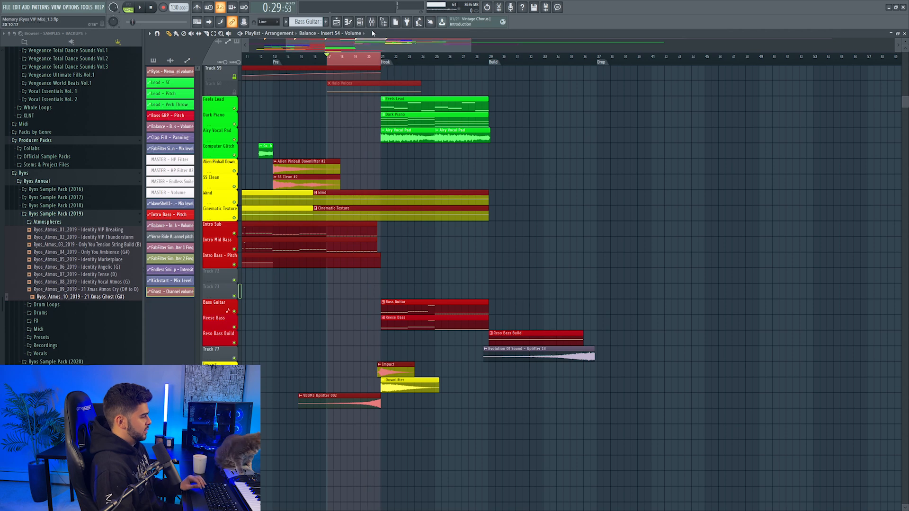
left_click(372, 22)
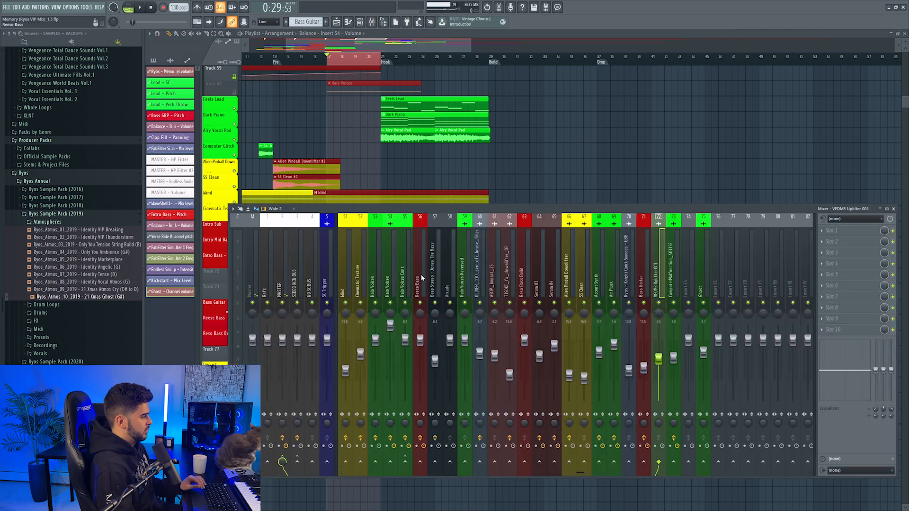
scroll(421, 274, "down", 9)
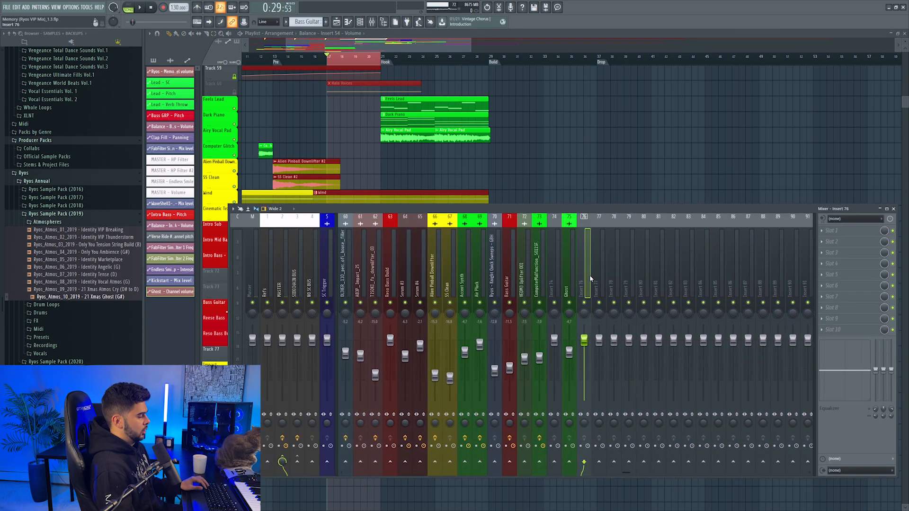
key("alt+Left")
key("alt+Left")
key("alt+Left")
key("alt+Left")
key("alt+Left")
key("alt+Left")
key("alt+Left")
key("alt+Left")
key("alt+Left")
key("alt+Left")
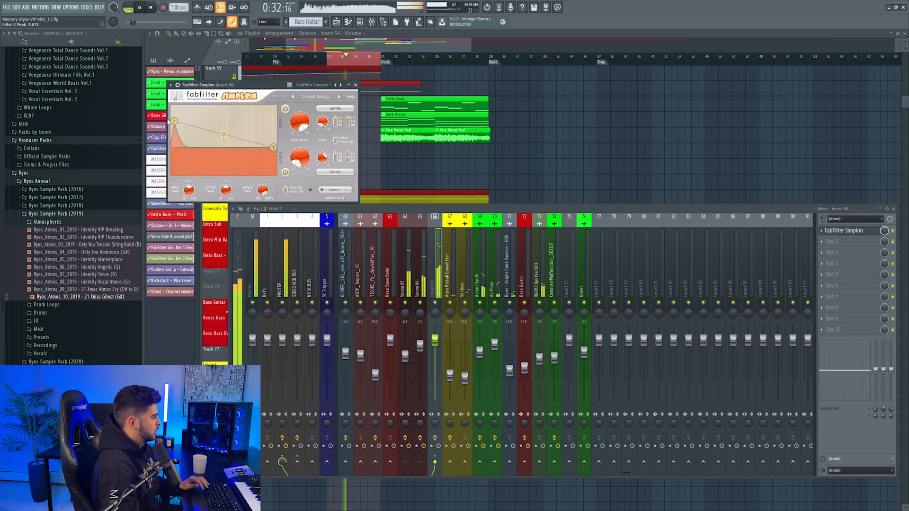
left_click_drag(183, 123, 211, 129)
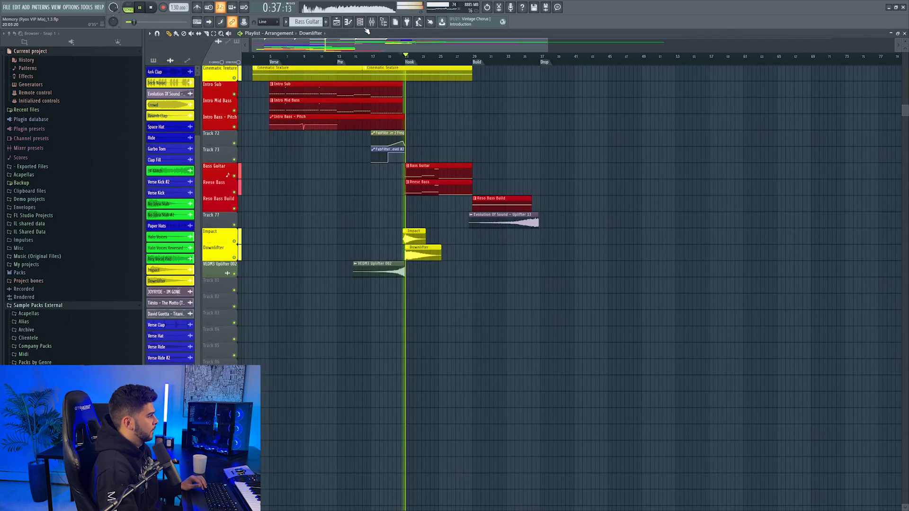
Play back the Hook while examining the mixer channels and the arrangement, with the automation tracks under Halo Voices collapsed.
left_click(372, 23)
key("F9")
scroll(435, 46, "down", 2)
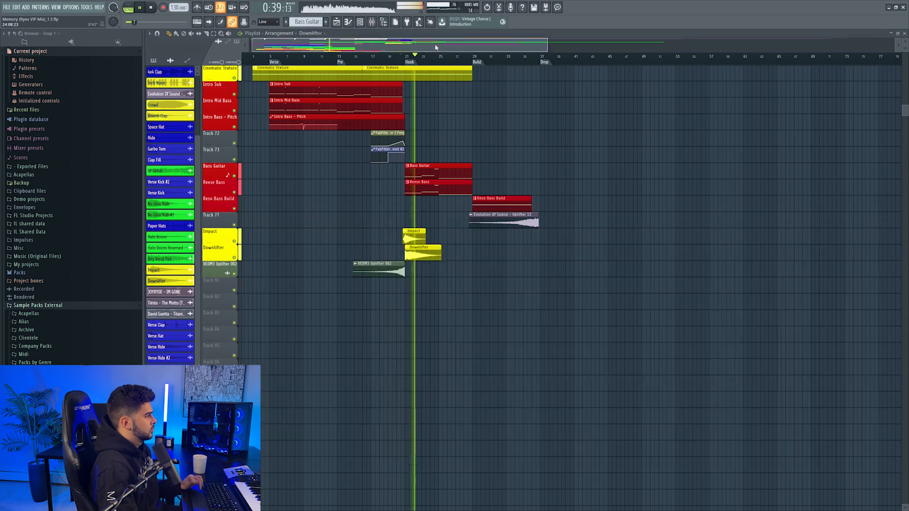
scroll(392, 183, "up", 10)
scroll(393, 184, "up", 1)
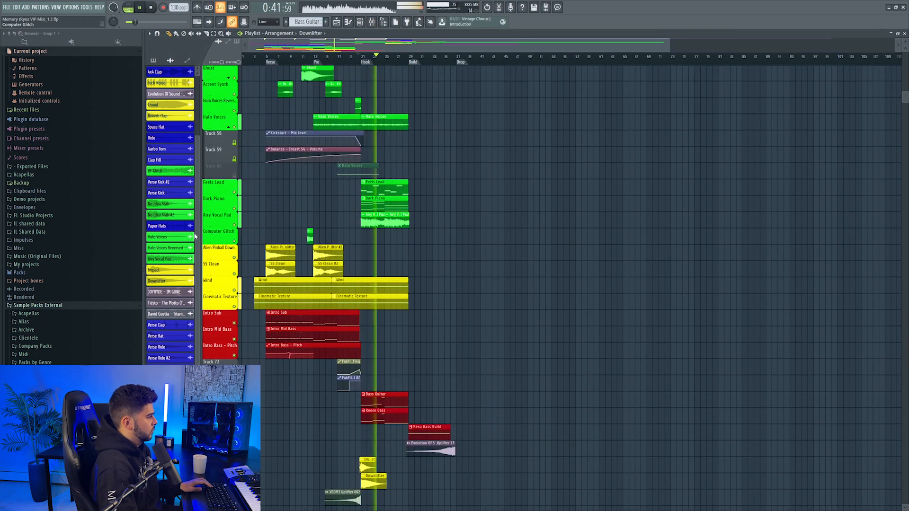
left_click(373, 23)
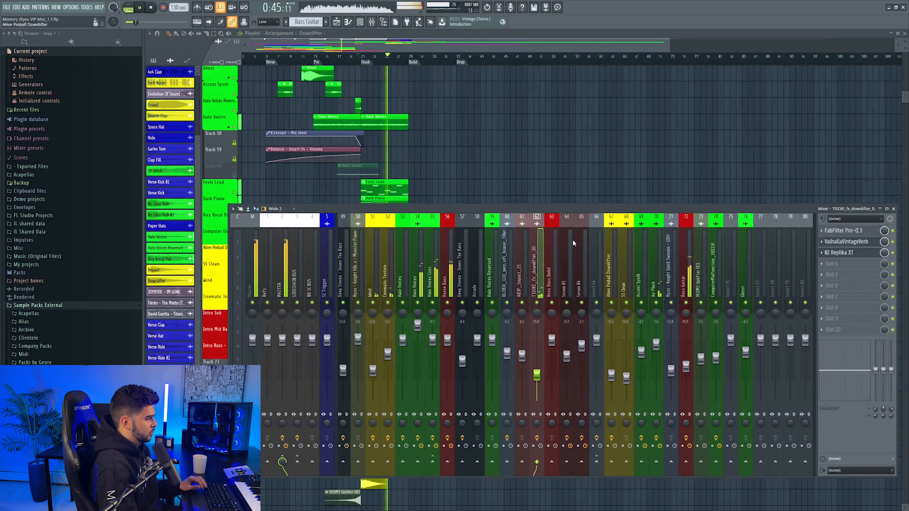
key("F9")
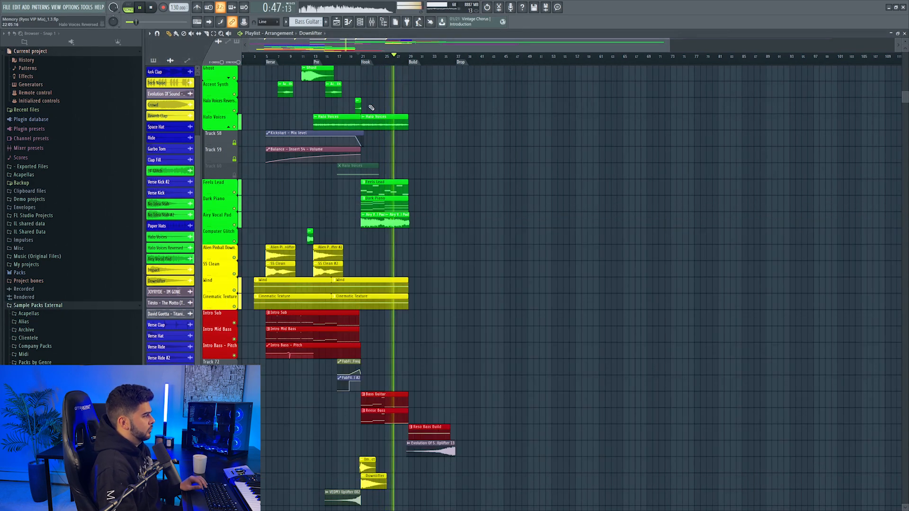
left_click(229, 127)
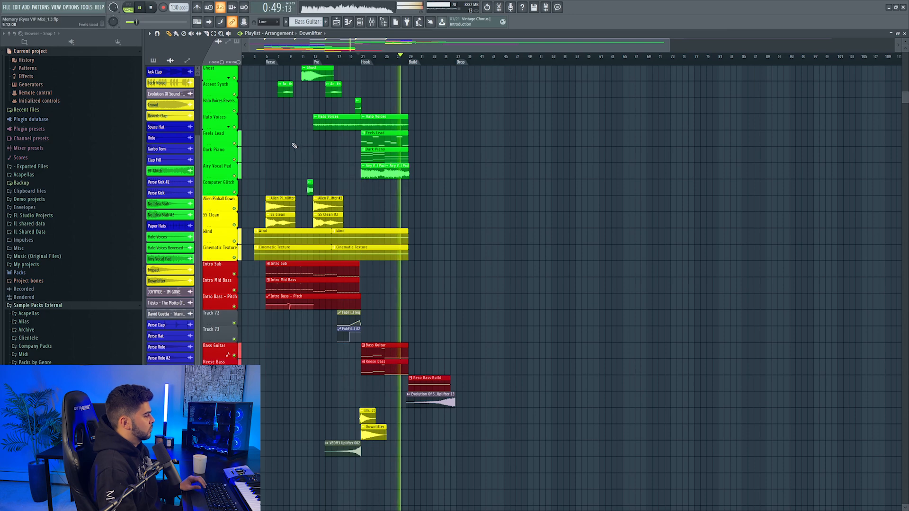
scroll(298, 136, "up", 5)
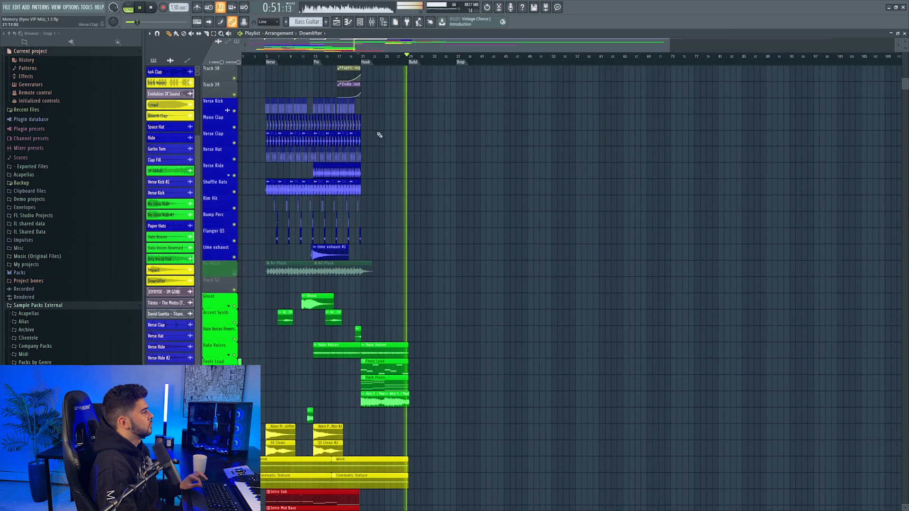
Play back the Build while examining the arrangement, and solo the Vocal track to hear it on its own.
scroll(379, 128, "up", 7)
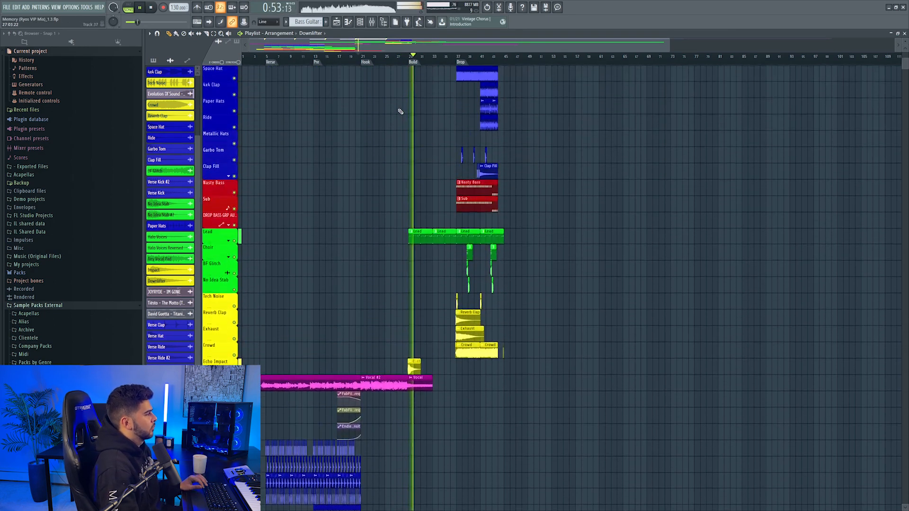
scroll(416, 60, "up", 4)
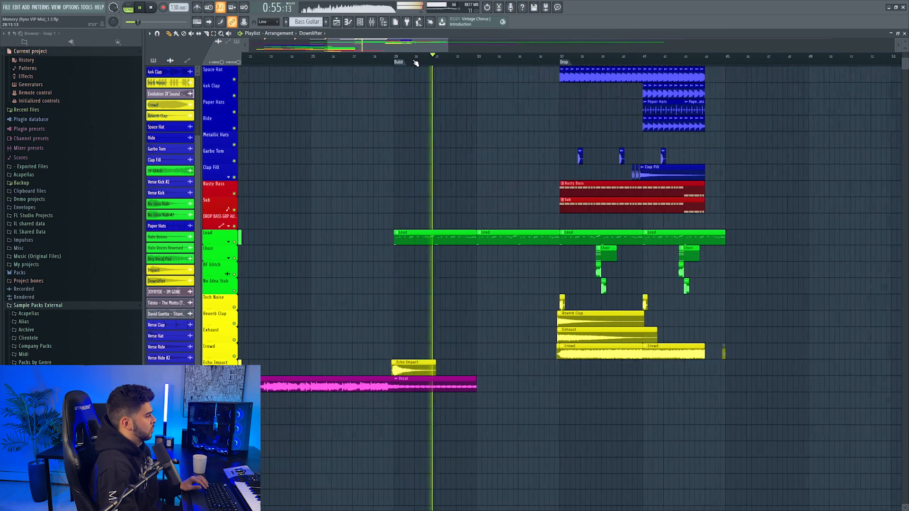
scroll(416, 61, "down", 2)
scroll(411, 128, "down", 3)
scroll(411, 128, "down", 2)
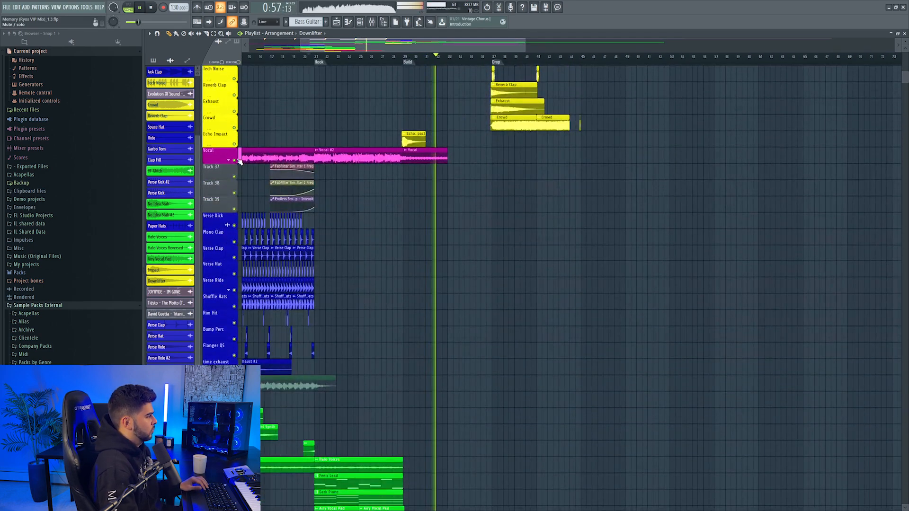
right_click(234, 160)
left_click(235, 161)
left_click(228, 161)
left_click(235, 161)
key("space")
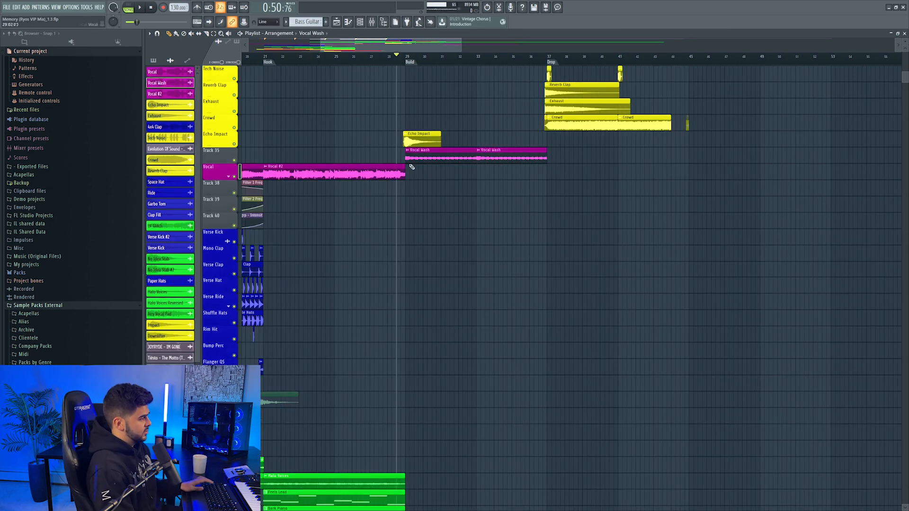
Auto-name Track 35 after its Vocal Wash clips and solo the track.
right_click(228, 161)
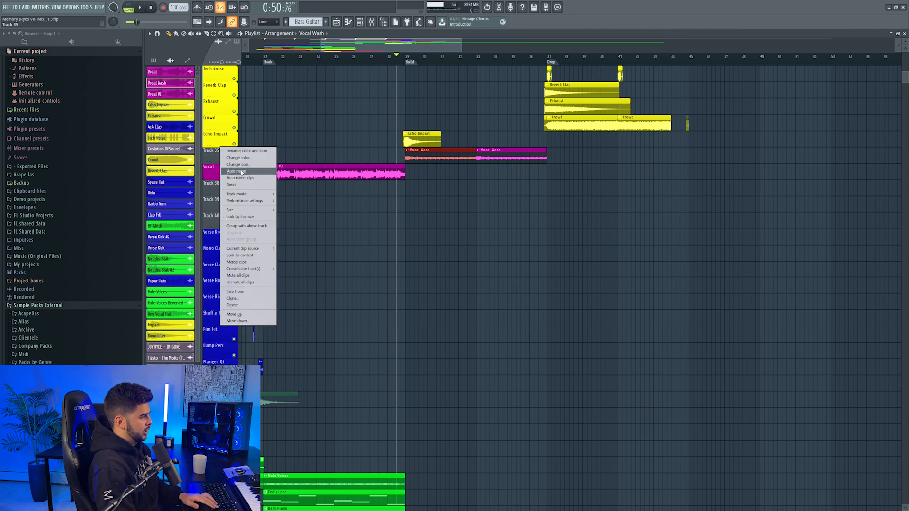
left_click(242, 172)
left_click(234, 160, "ctrl")
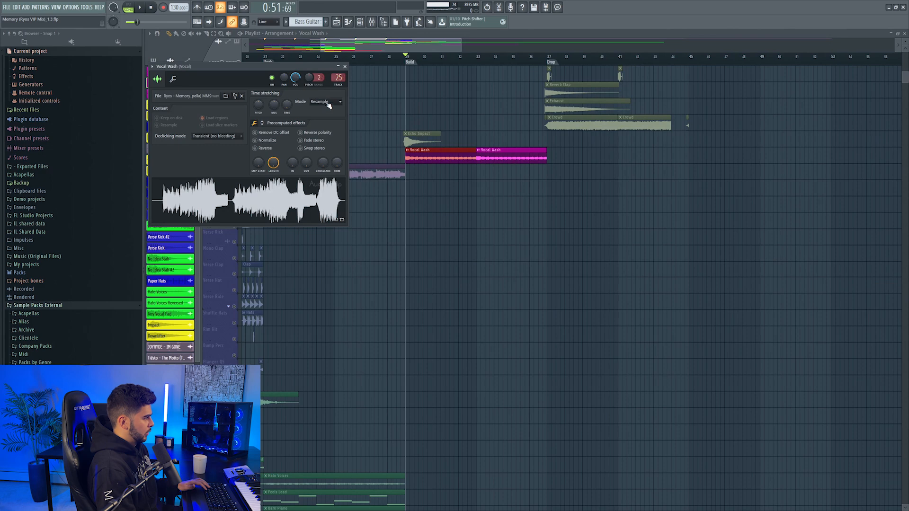
Set the Vocal Wash sample's time-stretching mode to Stretch and close its channel settings.
left_click(328, 103)
left_click(324, 123)
key("Escape")
right_click(208, 148)
key("Escape")
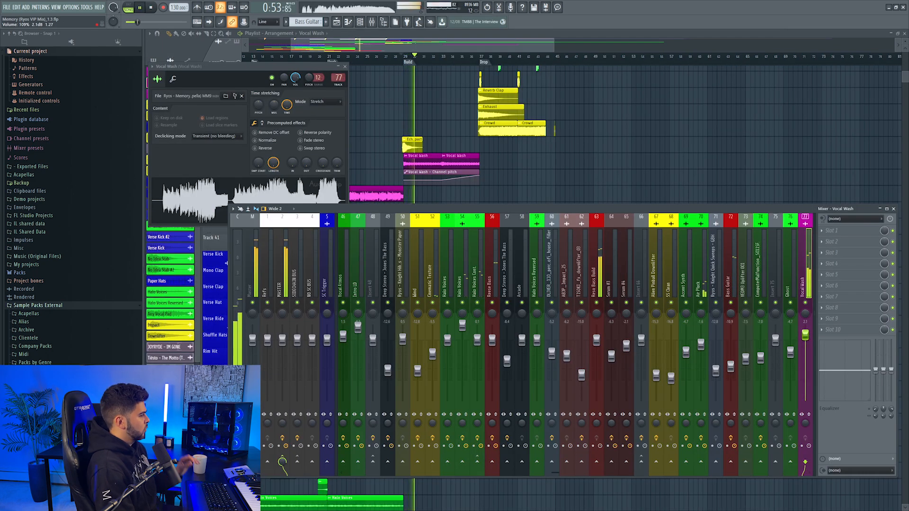
left_click(345, 67)
Play back the Build while examining the whole arrangement, from the vocal and drum tracks down to the bass and riser tracks.
left_click_drag(421, 43, 376, 45)
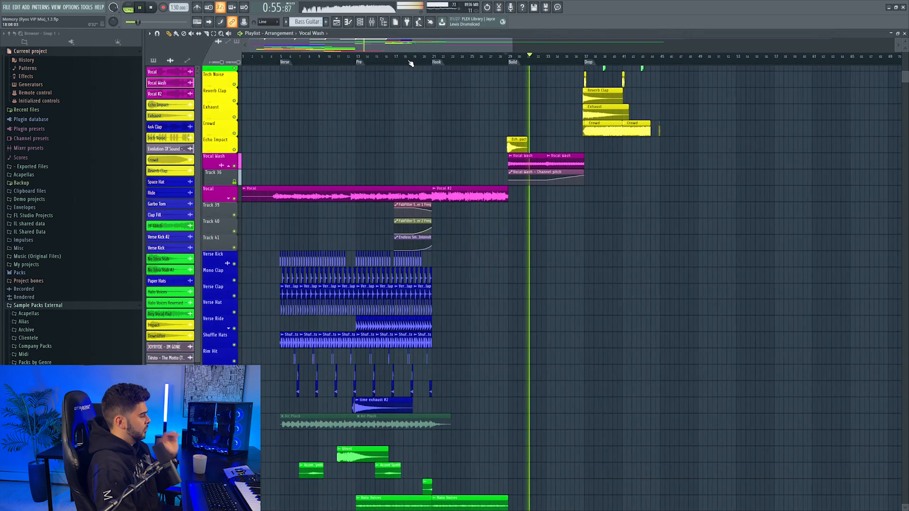
scroll(412, 79, "down", 3)
scroll(412, 79, "up", 1)
mouse_move(905, 42)
left_mouse_down()
mouse_move(905, 52)
mouse_move(905, 39)
left_mouse_up()
scroll(473, 166, "down", 10)
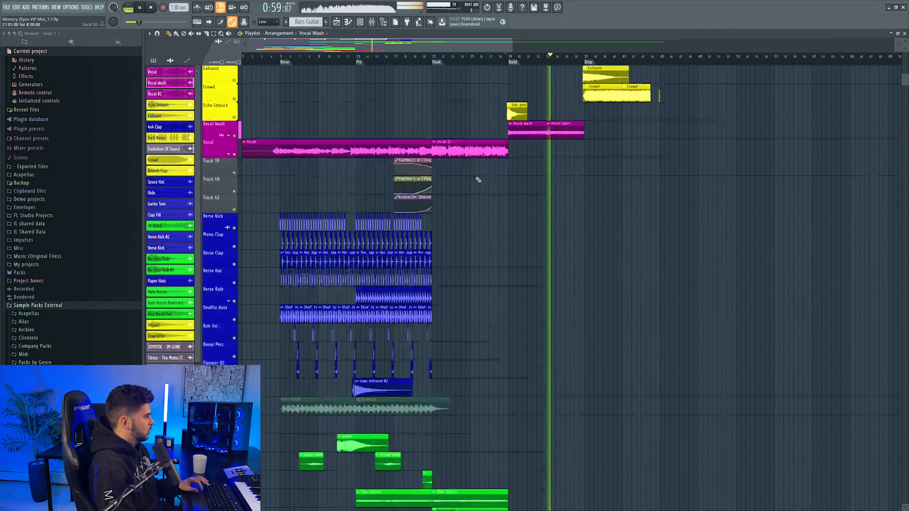
scroll(472, 166, "down", 2)
scroll(540, 148, "up", 10)
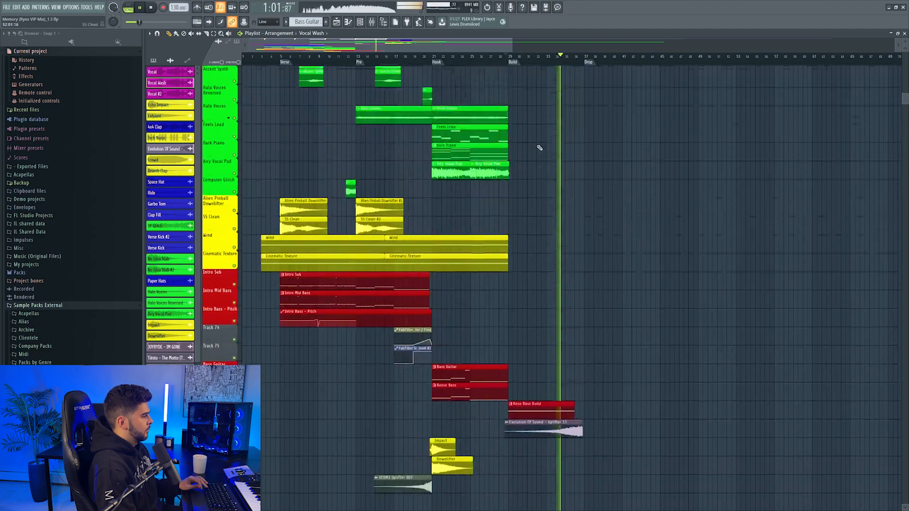
scroll(539, 148, "up", 5)
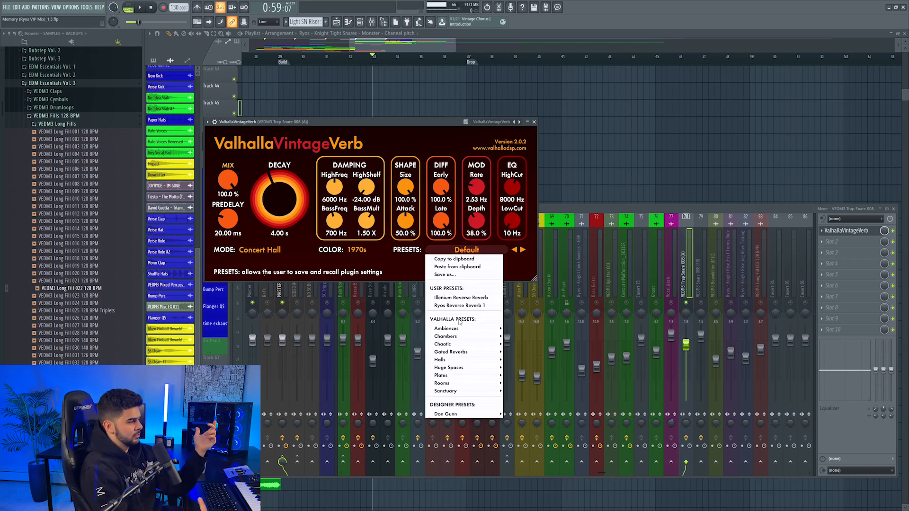
Load the Ambience preset into ValhallaVintageVerb on the VEDM3 Trap Snare 008 insert and unsolo the insert to hear it in context.
mouse_move(463, 330)
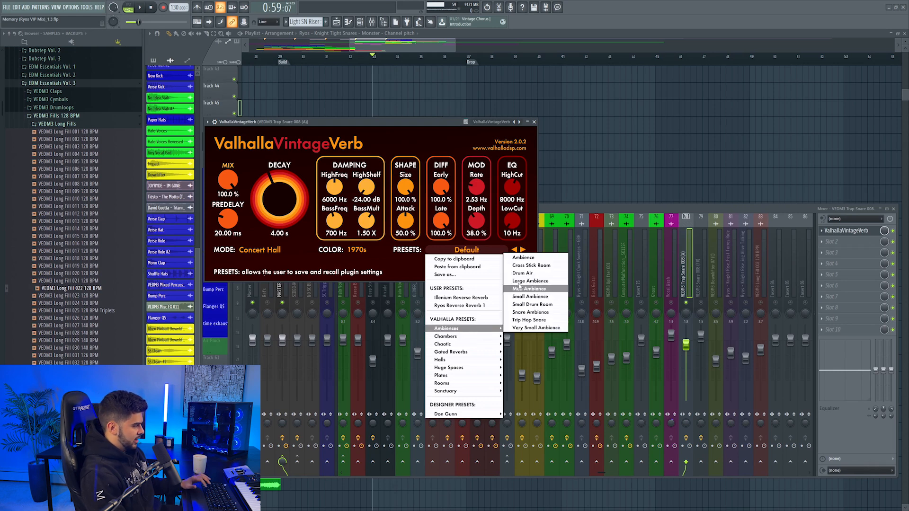
left_click(521, 258)
left_click(690, 308)
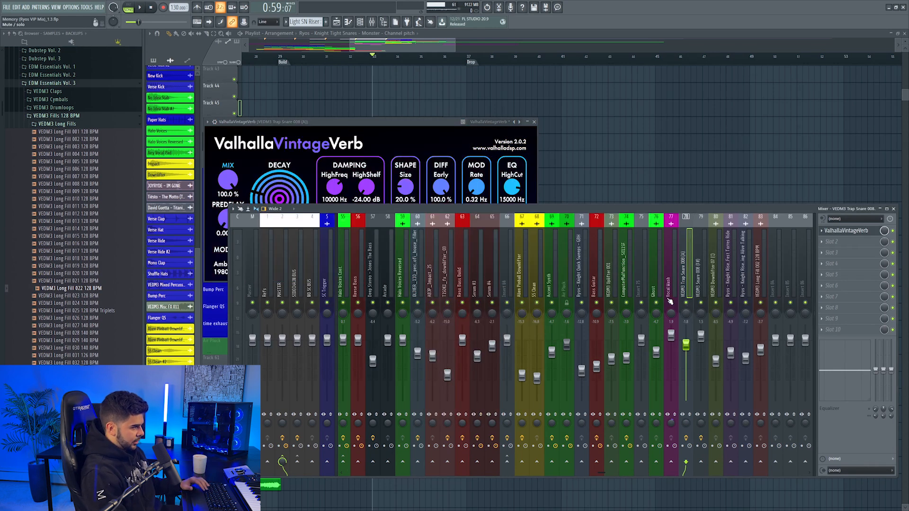
left_click_drag(296, 125, 366, 133)
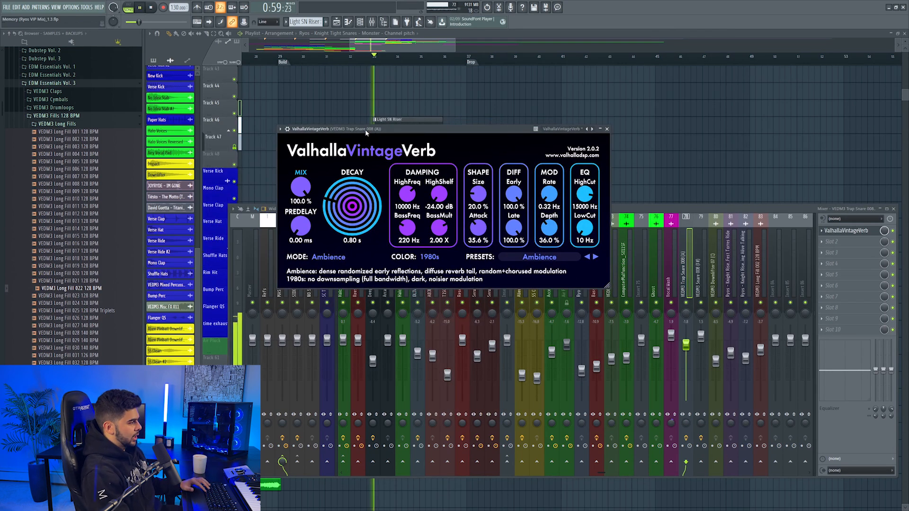
Solo the trap snare insert, lower the ValhallaVintageVerb mix to about 37.5% during playback, and unsolo the insert.
left_click(692, 308)
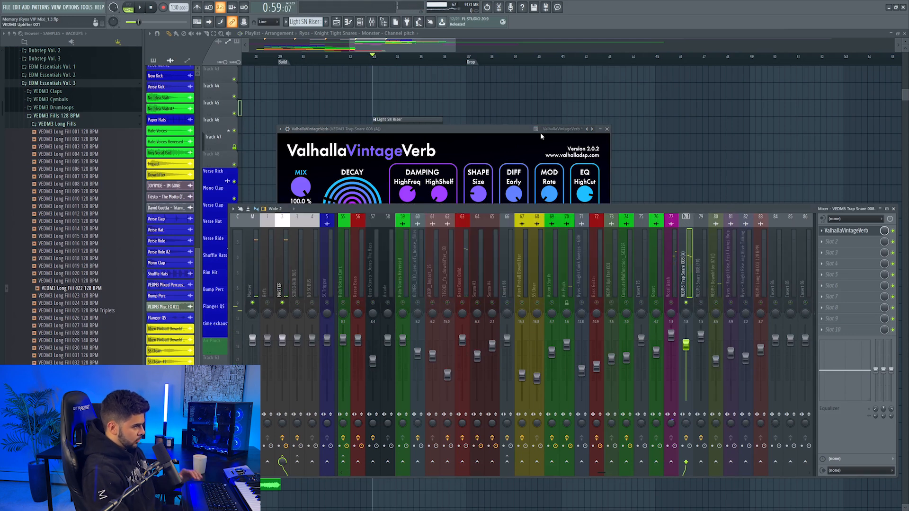
left_click(402, 135)
left_click_drag(301, 187, 294, 232)
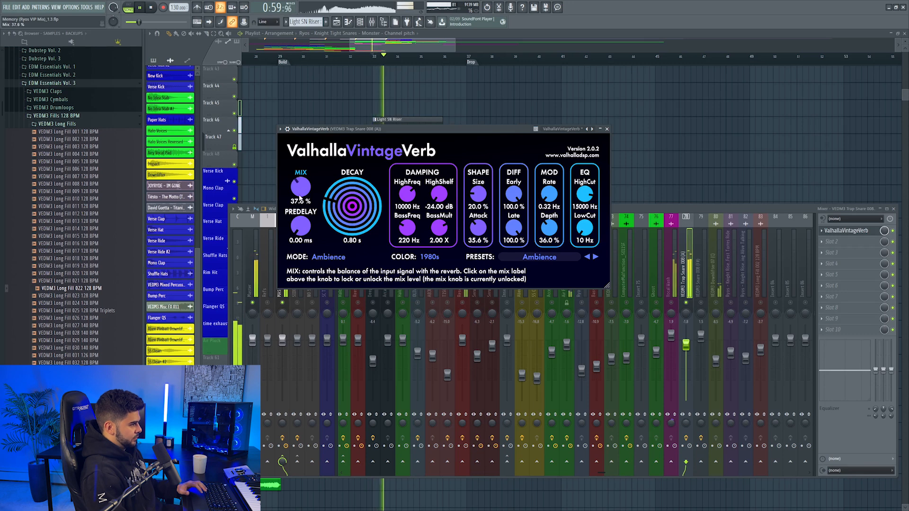
left_click_drag(299, 198, 300, 201)
left_click(688, 308)
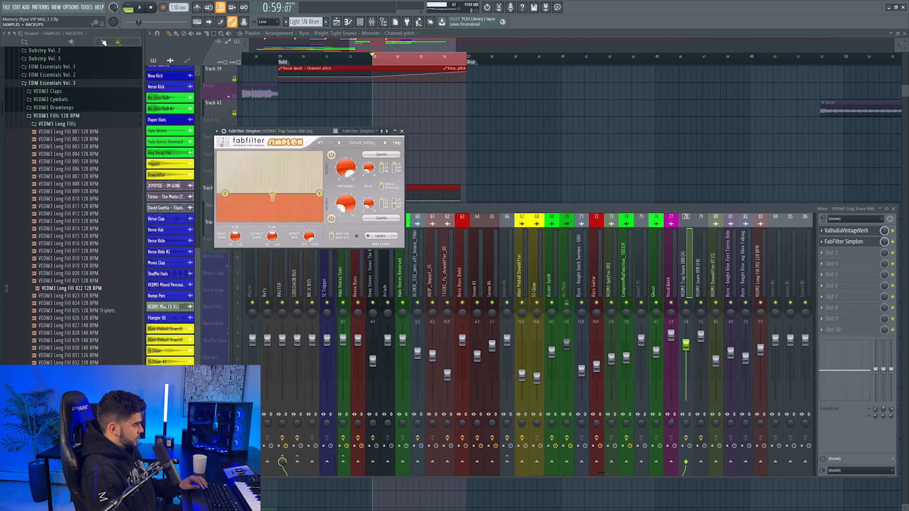
Create an automation clip for Simplon's filter 2 frequency over bars 33 to 37 and shape it to rise, dipping just before the Drop.
left_click(86, 7)
mouse_move(103, 95)
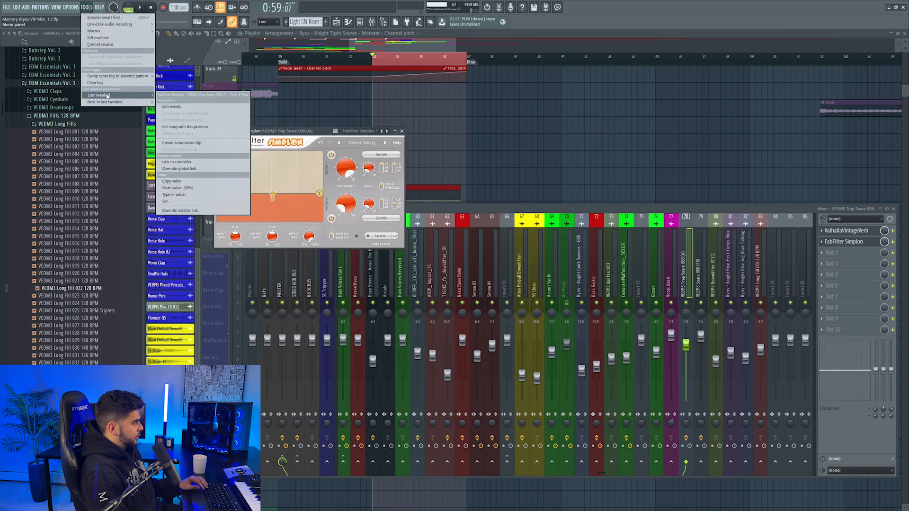
left_click(203, 143)
key("space")
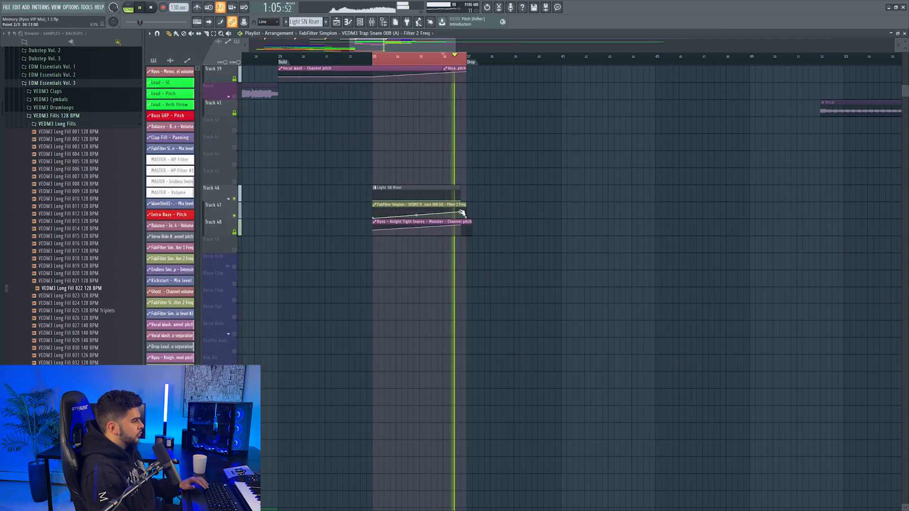
right_click(461, 212)
left_click_drag(462, 212, 461, 210)
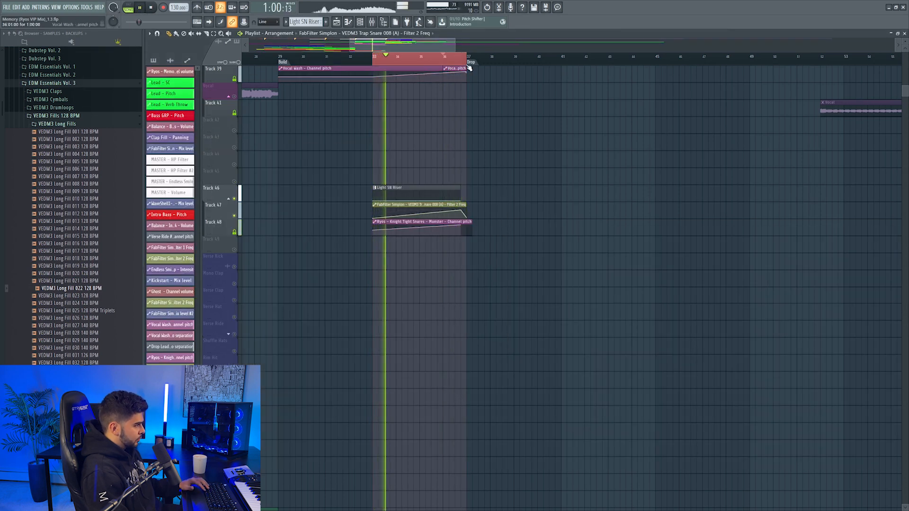
left_click(446, 58)
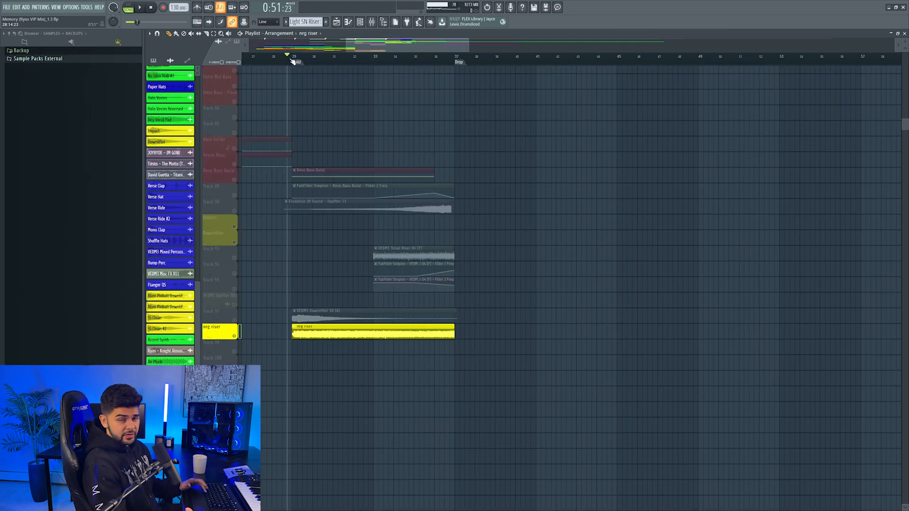
Audition the nrg riser and the Evolution Of Sound uplifter in solo, then restore the other tracks.
key("space")
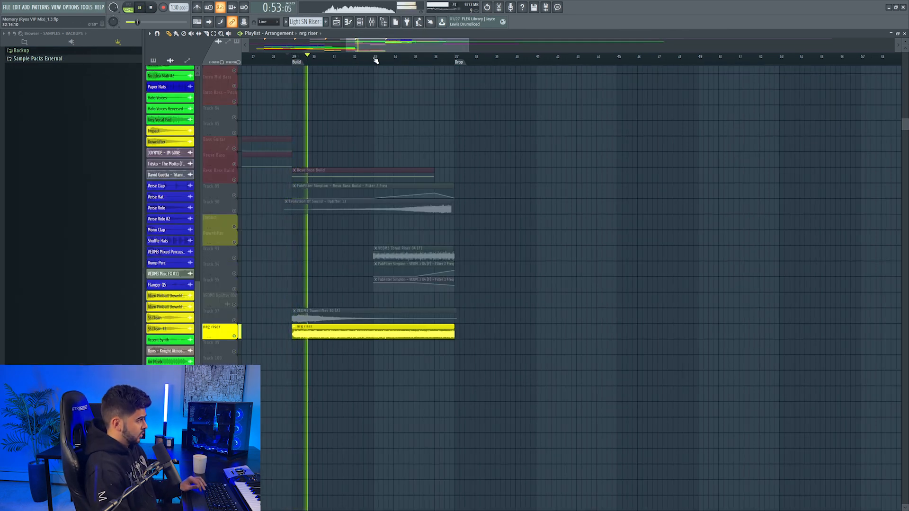
key("space")
right_click(234, 211)
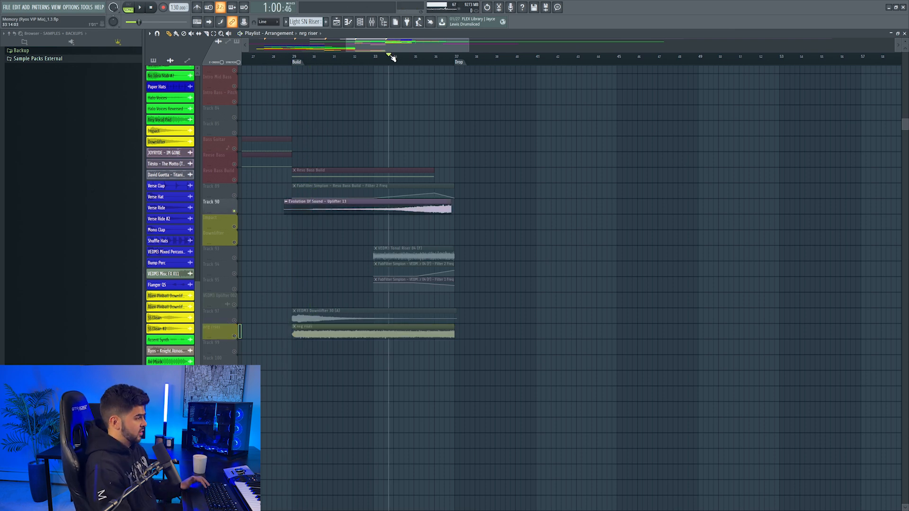
right_click(235, 212)
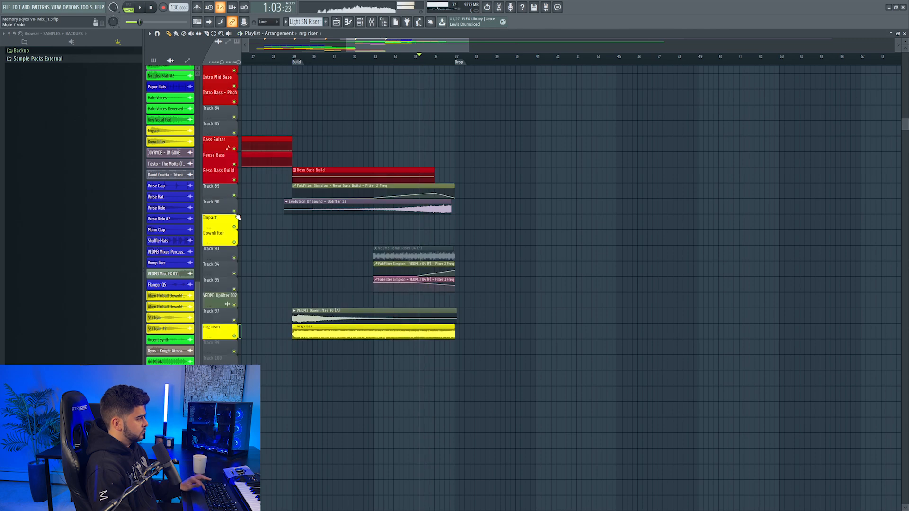
Remove the VEDM3 Tonal Riser clip and its two FabFilter Simplon automation clips from Tracks 93 to 95.
right_click(396, 254)
right_click(400, 269)
right_click(403, 284)
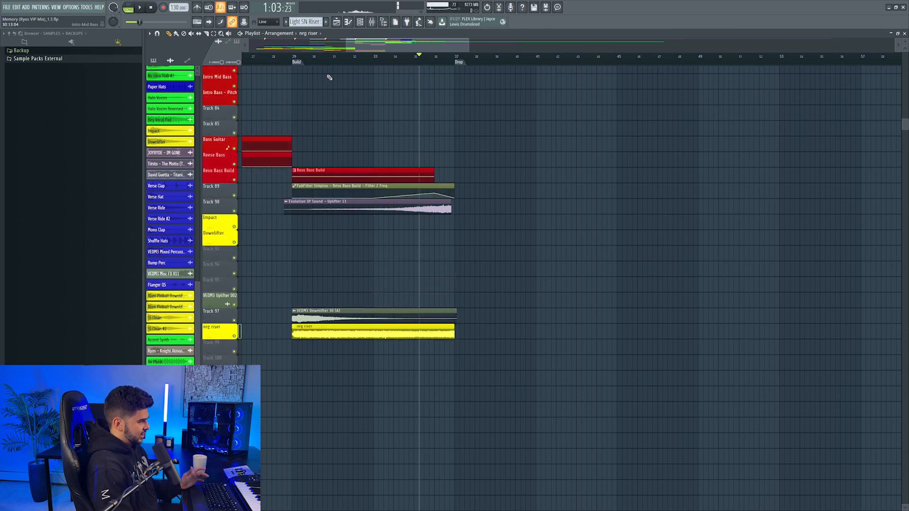
Play back from just before the Build while examining the tracks above and below the bass section.
left_click(287, 61)
scroll(288, 71, "down", 2)
scroll(348, 190, "up", 3)
key("space")
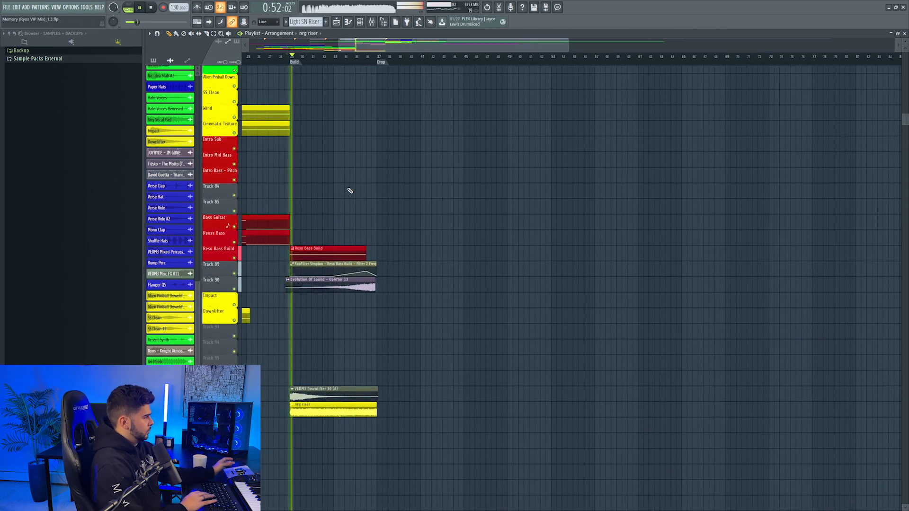
scroll(346, 132, "up", 10)
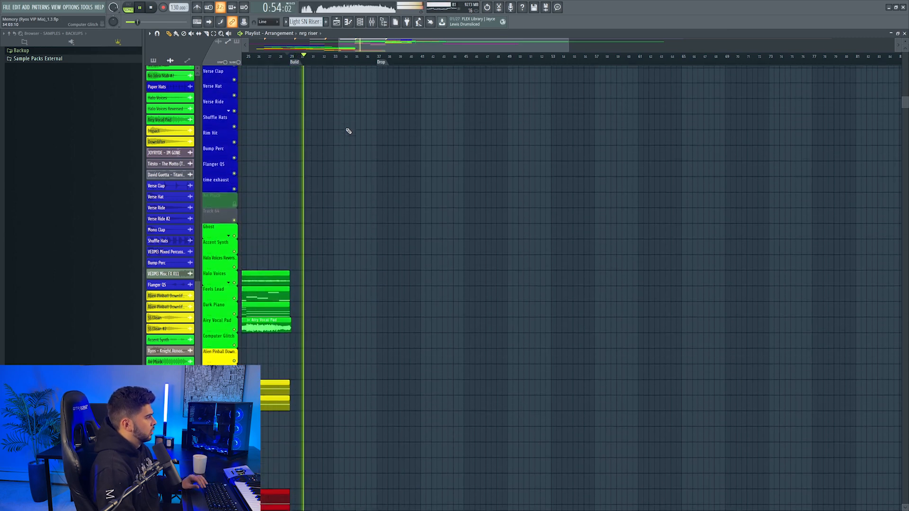
scroll(359, 135, "down", 11)
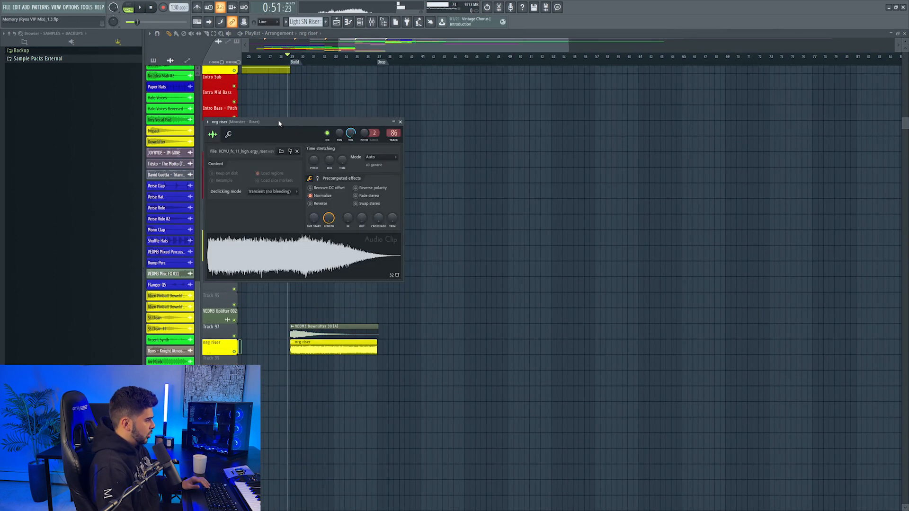
Give the nrg riser sample a gradual fade-in and check its level in the mixer while playing the Build.
left_click_drag(277, 121, 514, 139)
key("space")
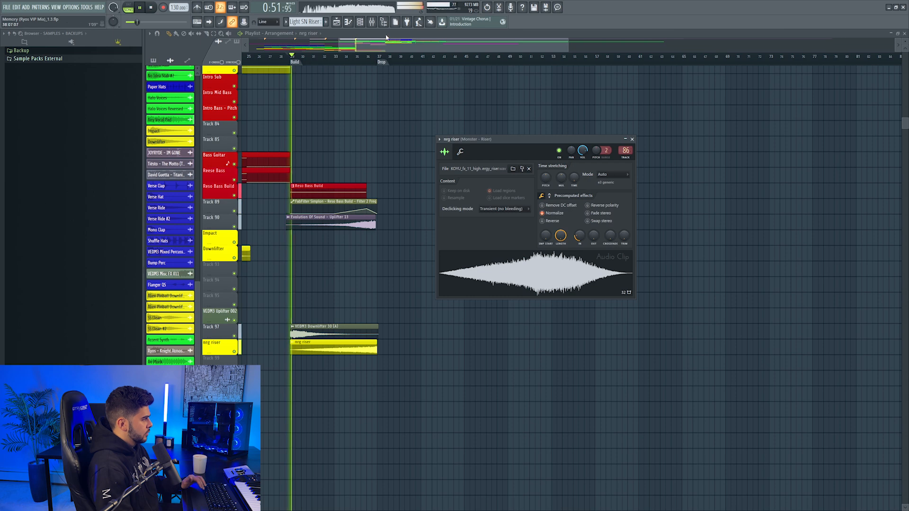
left_click(372, 23)
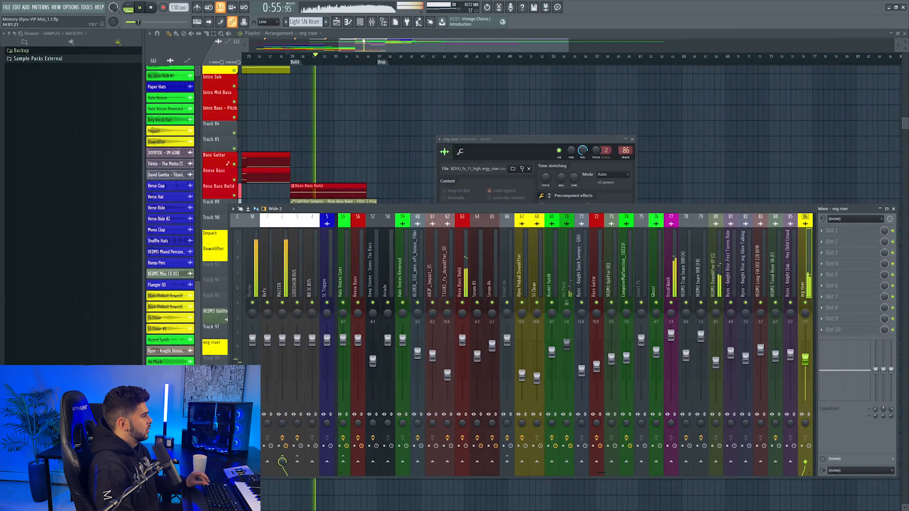
key("F12")
left_click(372, 22)
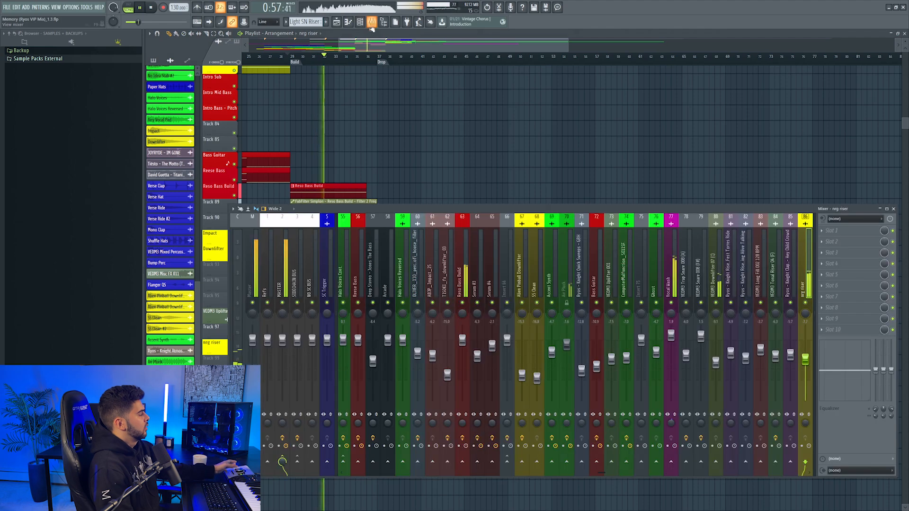
left_click(670, 286)
left_click(372, 22)
Play the second half of the Build into the Drop while checking the mixer levels and the arrangement.
scroll(391, 123, "up", 2)
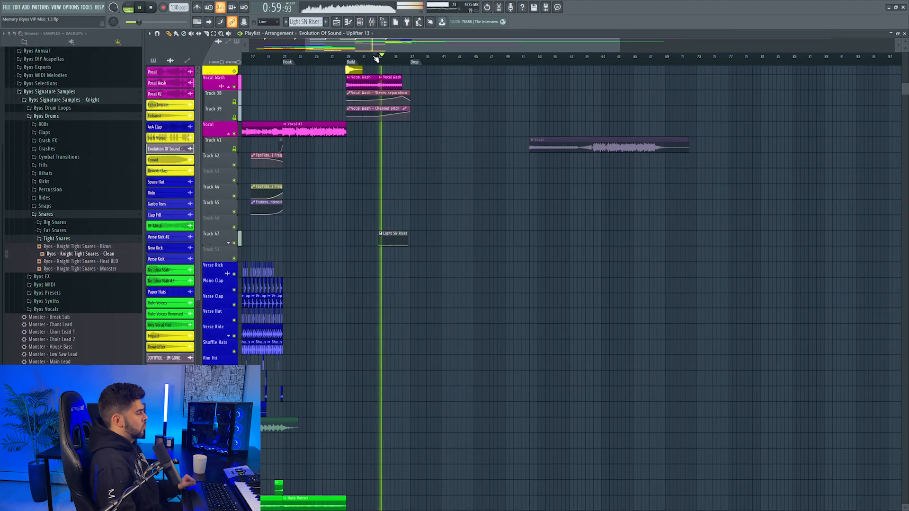
left_click(372, 23)
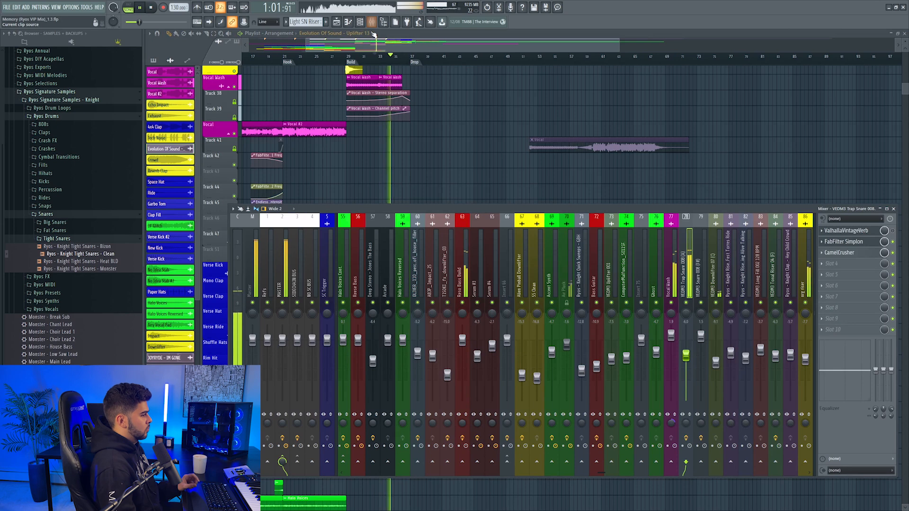
key("F9")
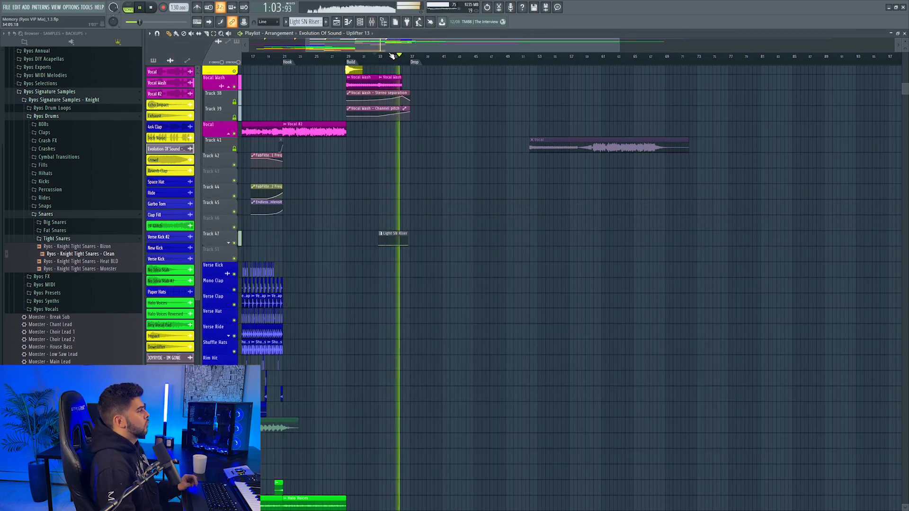
scroll(382, 152, "up", 8)
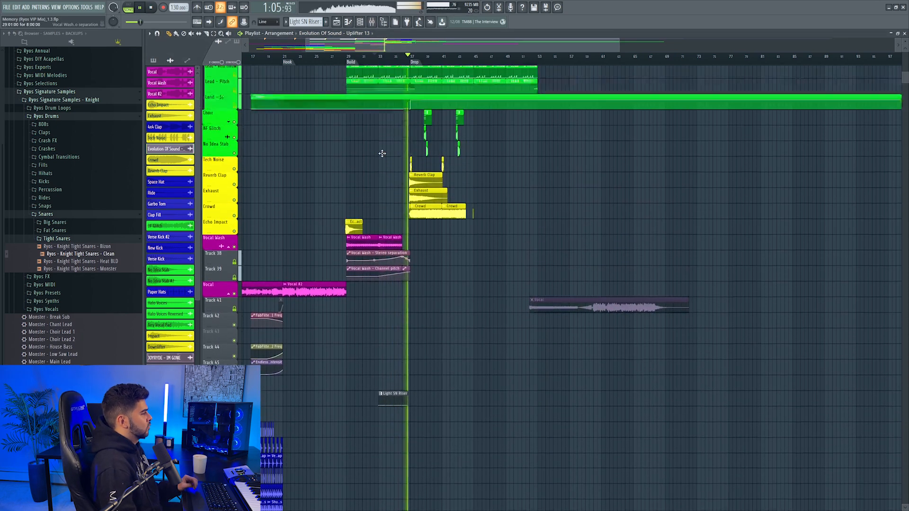
Duplicate the Drop's drum, Garbo Tom, Clap Fill, Nasty Bass and Sub clips so the copies start at bar 45.
scroll(398, 58, "up", 5)
left_click(371, 57)
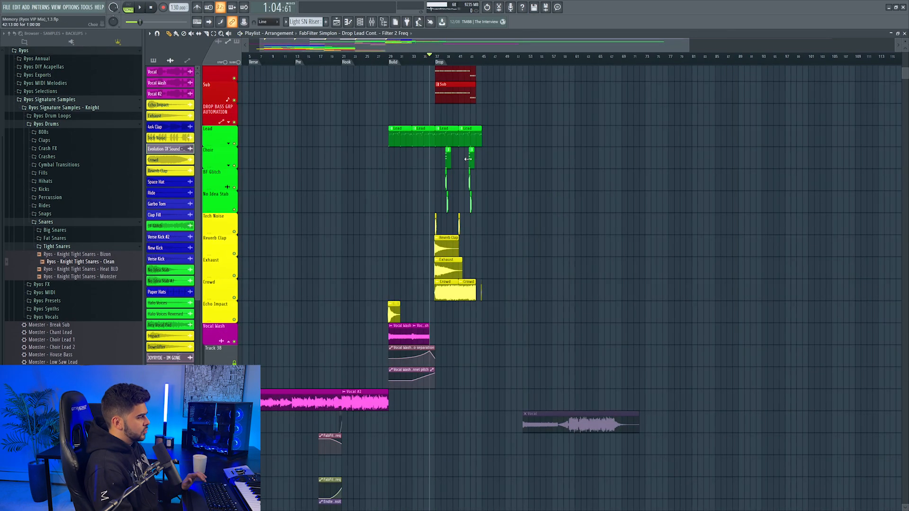
scroll(432, 119, "up", 9)
scroll(432, 118, "up", 3)
scroll(481, 57, "up", 2)
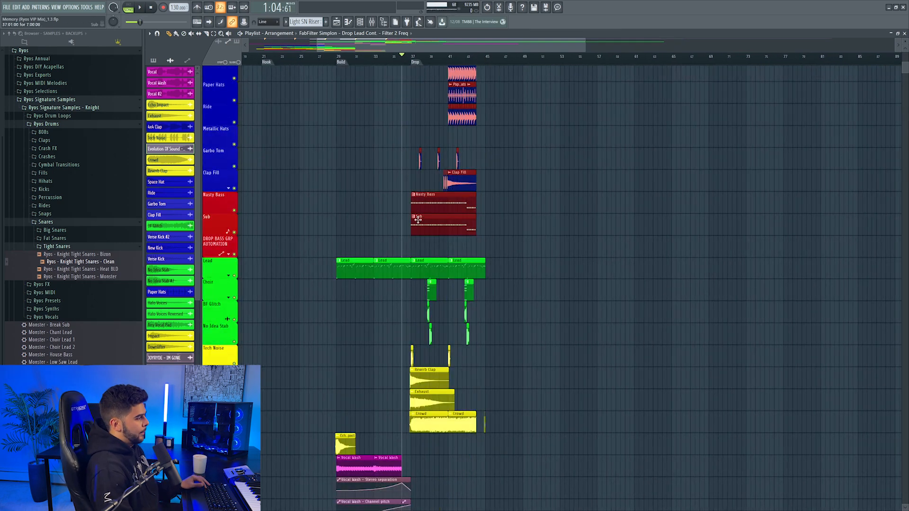
left_click_drag(418, 219, 495, 222)
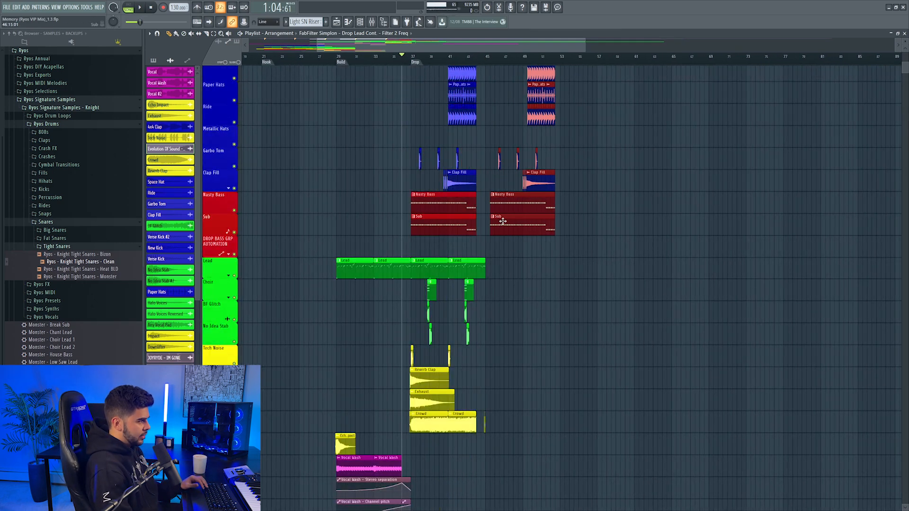
scroll(318, 119, "down", 3)
scroll(431, 65, "up", 5)
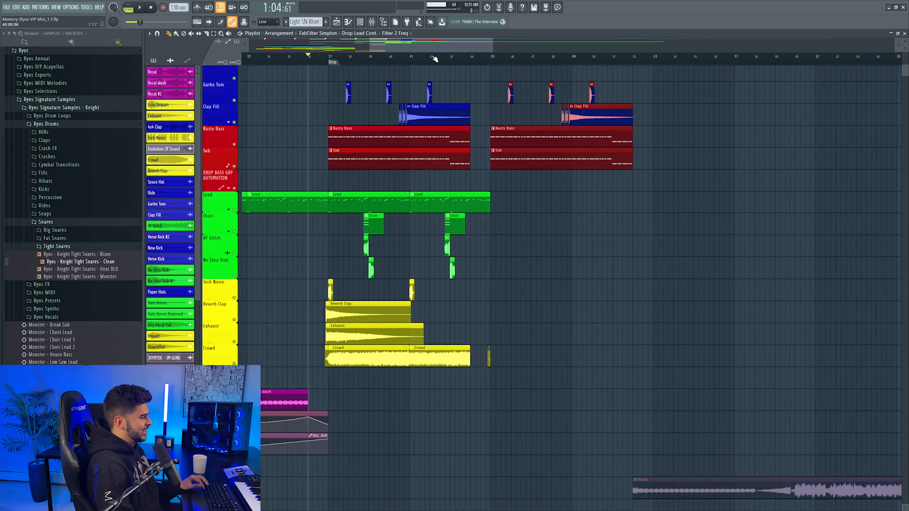
scroll(360, 197, "down", 2)
scroll(475, 70, "up", 3)
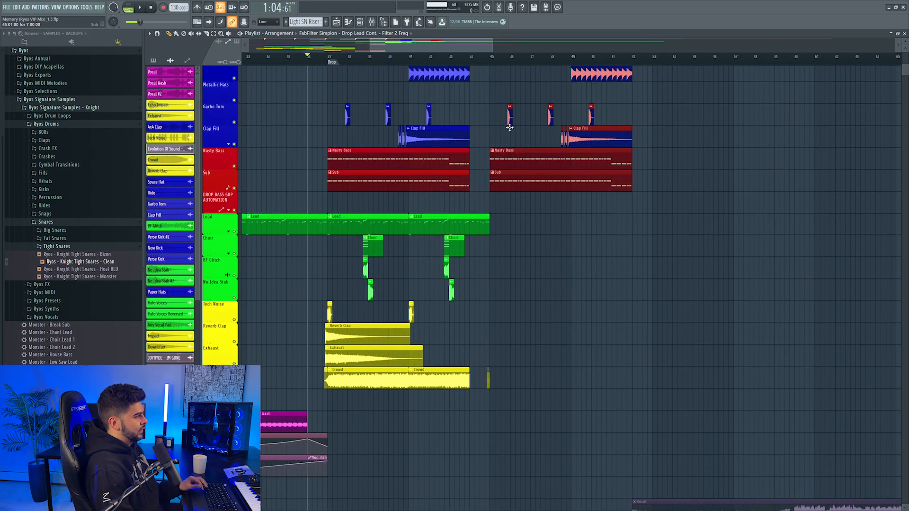
scroll(509, 127, "up", 8)
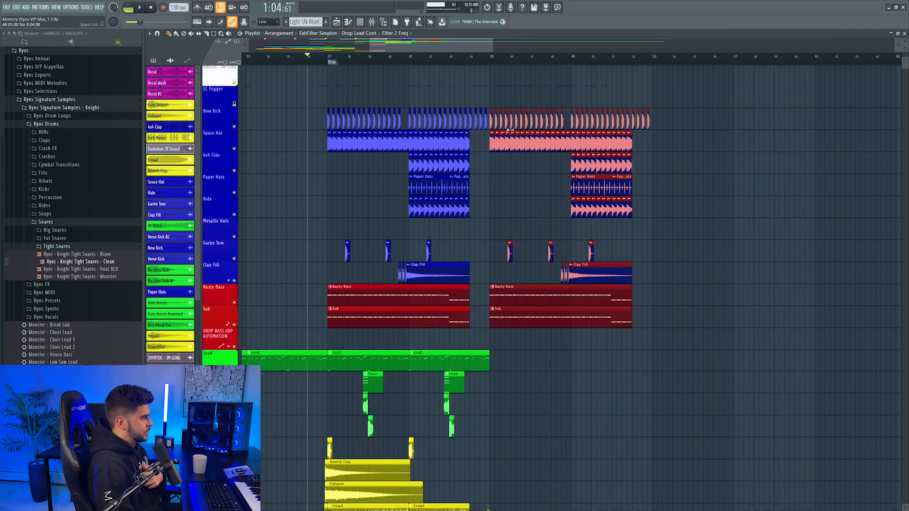
Extend the claps, Paper Hats and rides across bars 45 to 52 and repeat the lead as Lead #2 with the choir, glitch and yellow FX clips.
left_click(470, 55)
mouse_move(555, 209)
left_mouse_down()
mouse_move(575, 245)
mouse_move(531, 223)
mouse_move(496, 221)
mouse_move(583, 229)
left_mouse_up()
scroll(350, 158, "down", 10)
left_click_drag(417, 162, 504, 163)
left_click(493, 151)
left_click(508, 197)
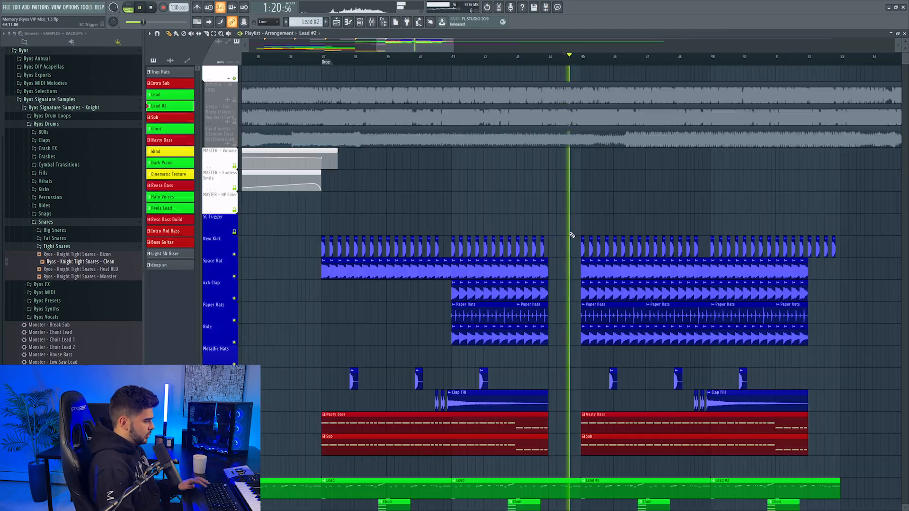
Play the Drop's second half and insert two empty playlist tracks beneath the Ride track.
scroll(400, 44, "down", 5)
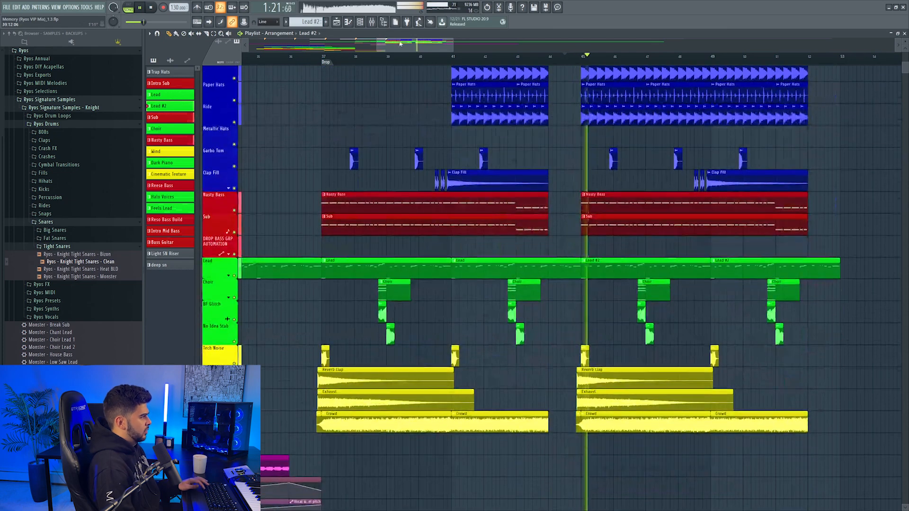
left_click_drag(409, 44, 425, 45)
scroll(426, 142, "up", 1)
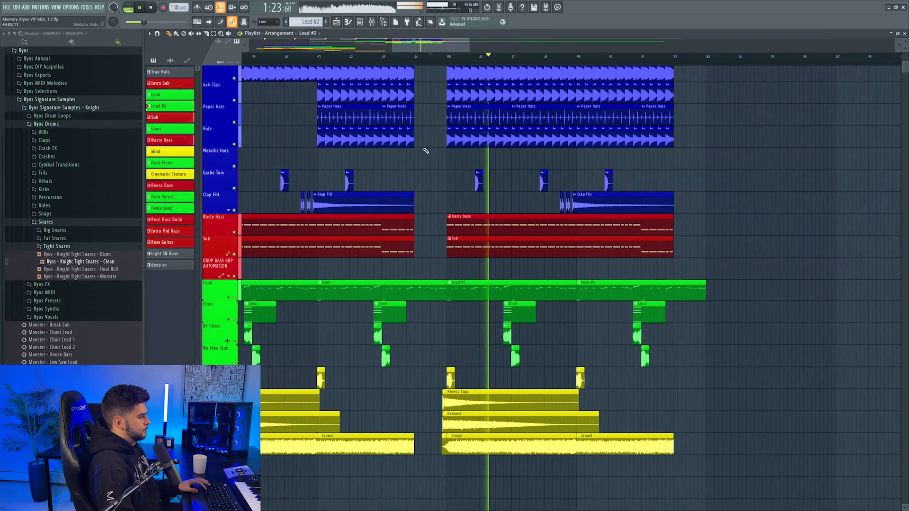
scroll(426, 151, "up", 2)
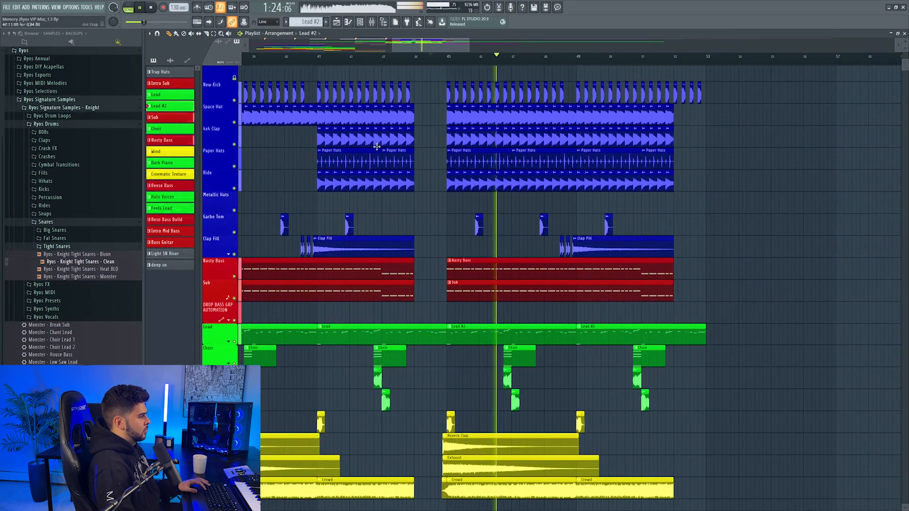
right_click(217, 177)
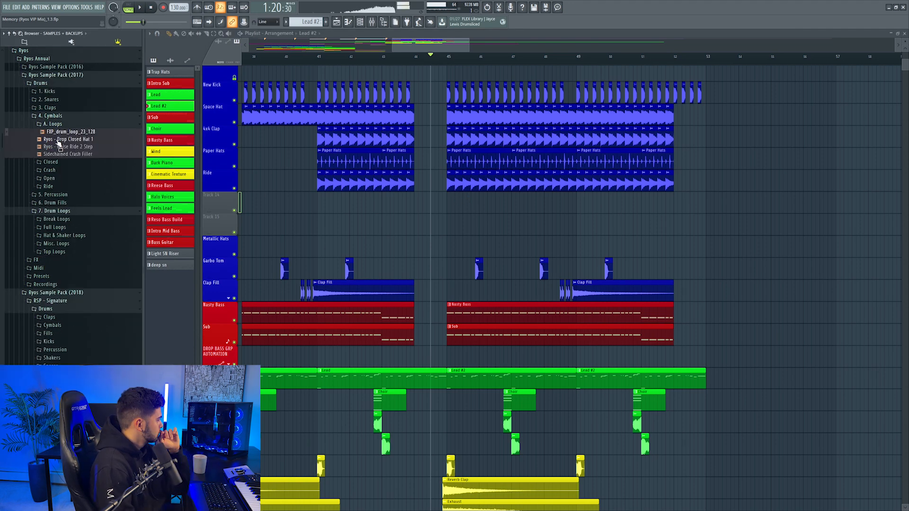
Place the FXP_drum_loop_23_128 sample below Ride at bar 45, name it Shuffle Hats Drop and repeat it to bar 52.
left_click_drag(475, 210, 463, 206)
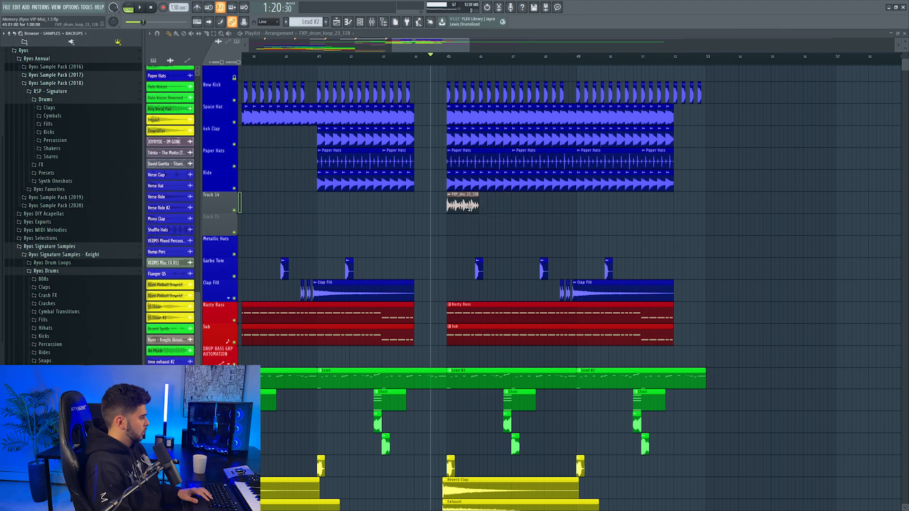
left_click(448, 194)
left_click(474, 242)
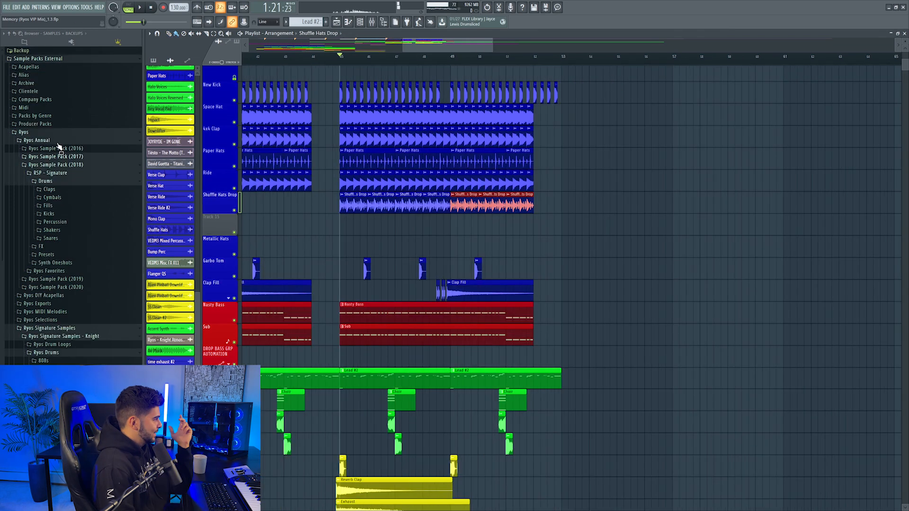
Load HARDWELL_Dutch_Snare_01 from the KSHMR Vol. 3 VIP friends folder into a new dutch sn pattern.
left_click(61, 124)
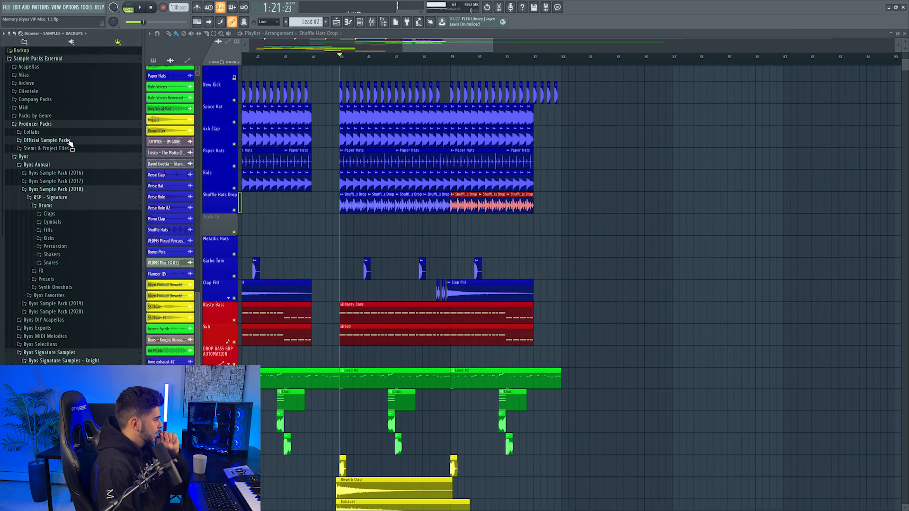
left_click(70, 141)
scroll(77, 189, "down", 10)
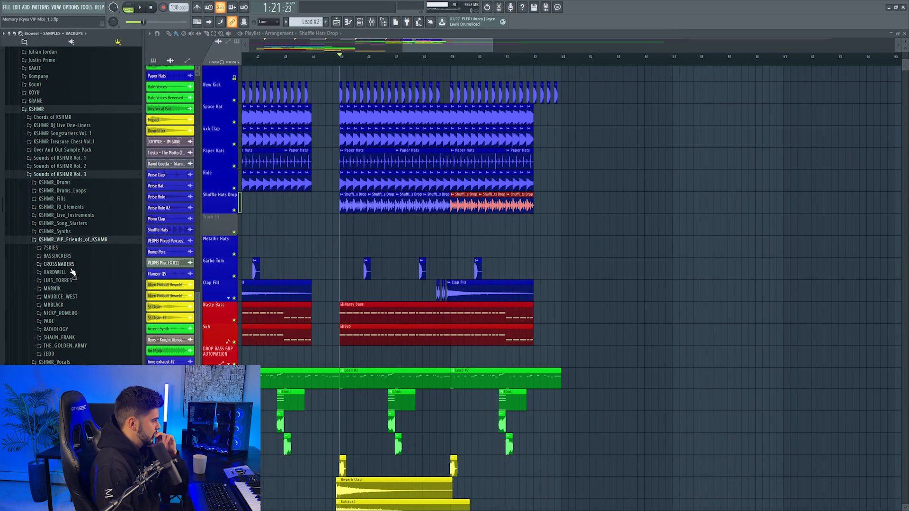
left_click(55, 272)
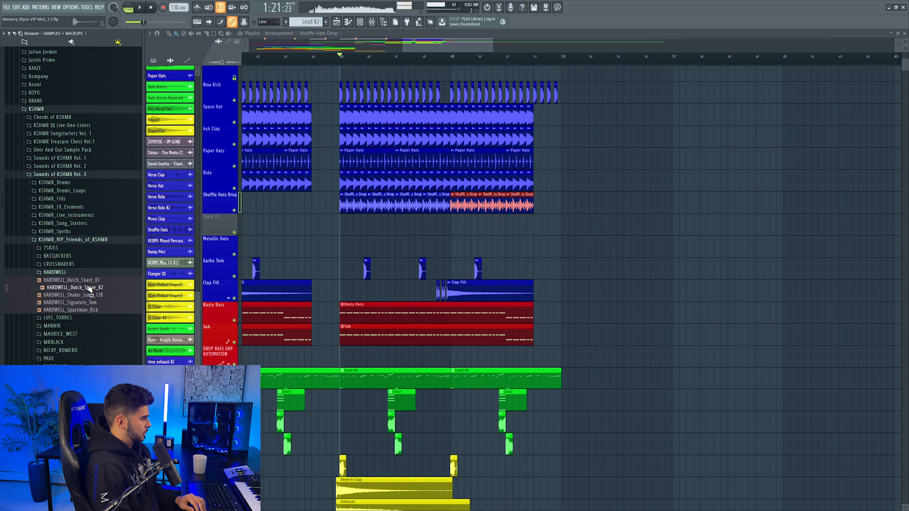
left_click_drag(131, 283, 191, 217)
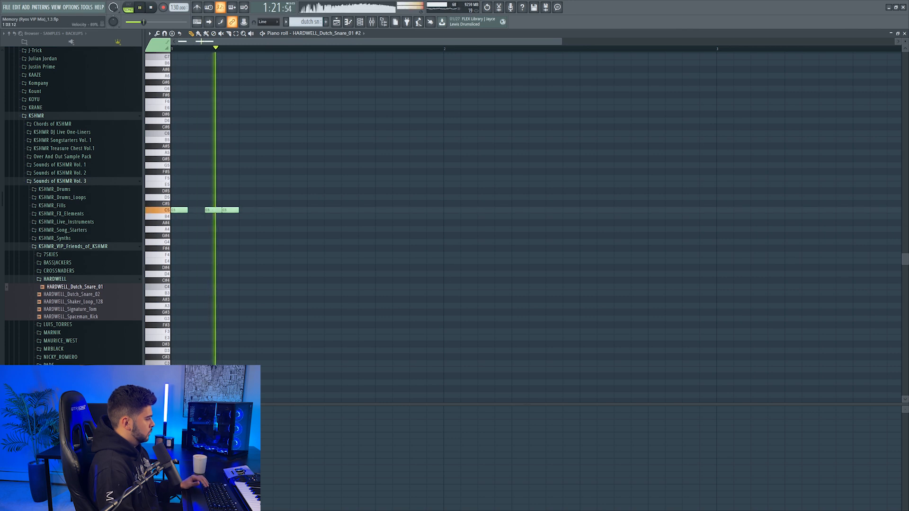
Continue the syncopated Dutch snare rhythm by adding more short C5 notes across the first bars of the pattern.
left_click(279, 210)
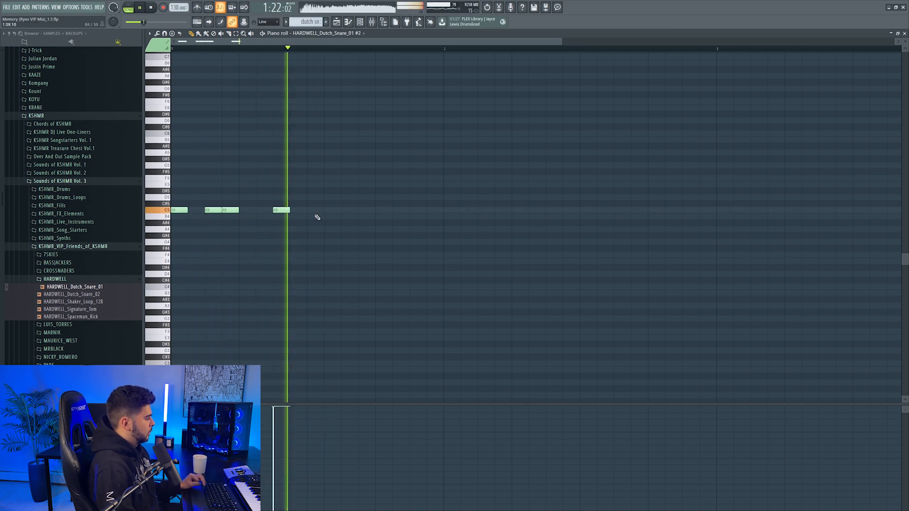
left_click(381, 211)
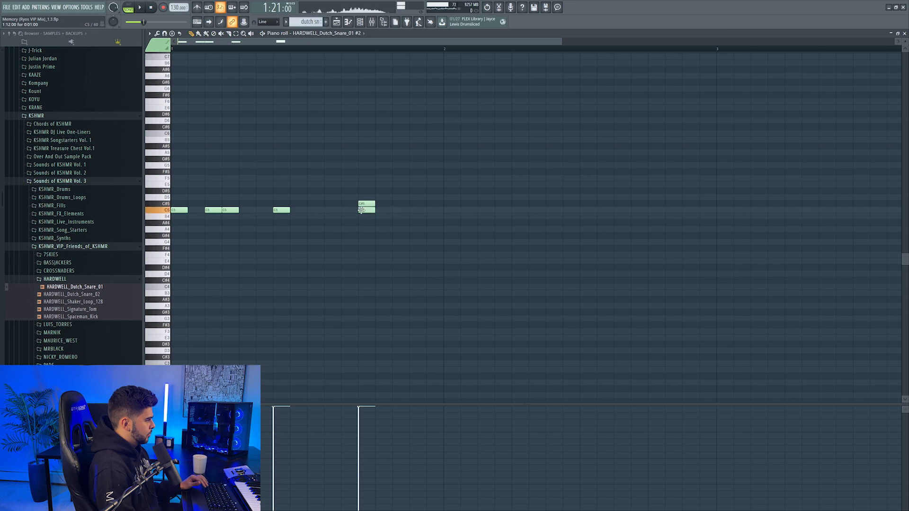
left_click(412, 210)
left_click(499, 211)
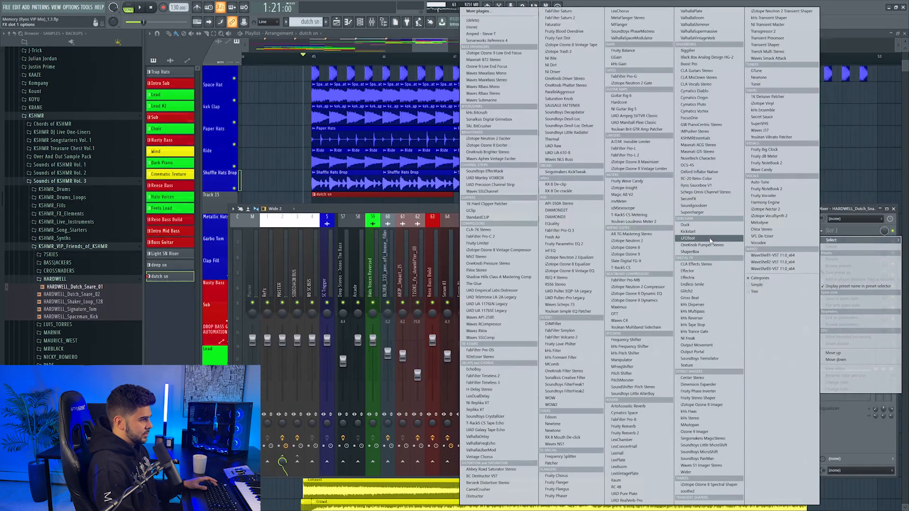
Add Kickstart to the Dutch snare's mixer channel and set its mix to 72%.
left_click(708, 231)
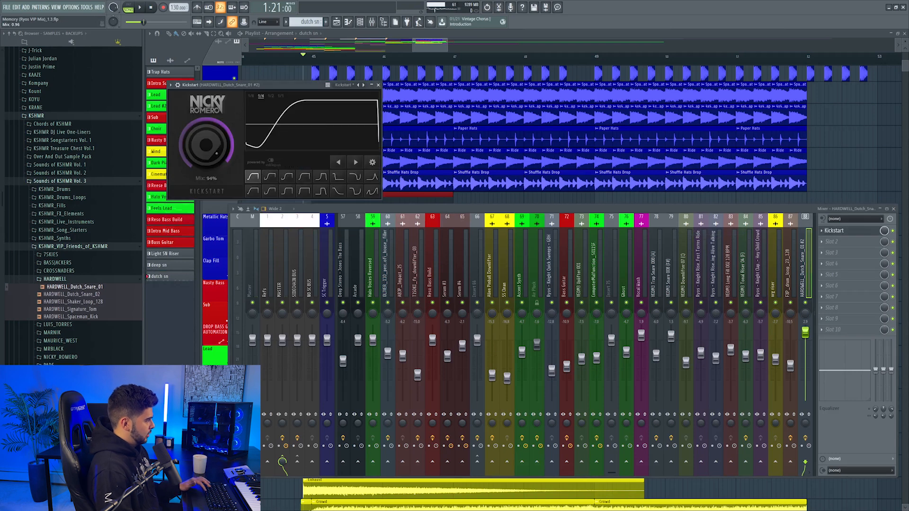
left_click_drag(211, 145, 211, 148)
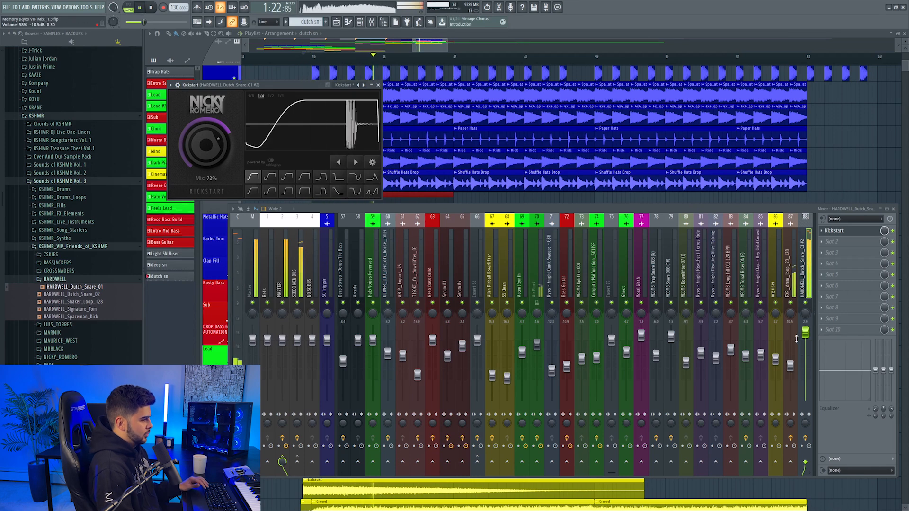
key("F5")
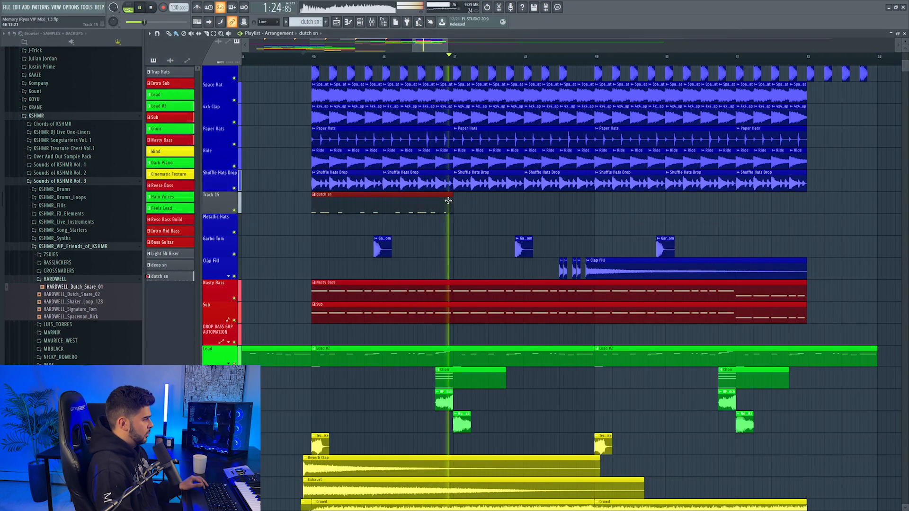
Repeat the dutch sn pattern clip across the Drop's second half up to bar 52.
key("space")
left_click_drag(376, 202, 765, 205, "shift")
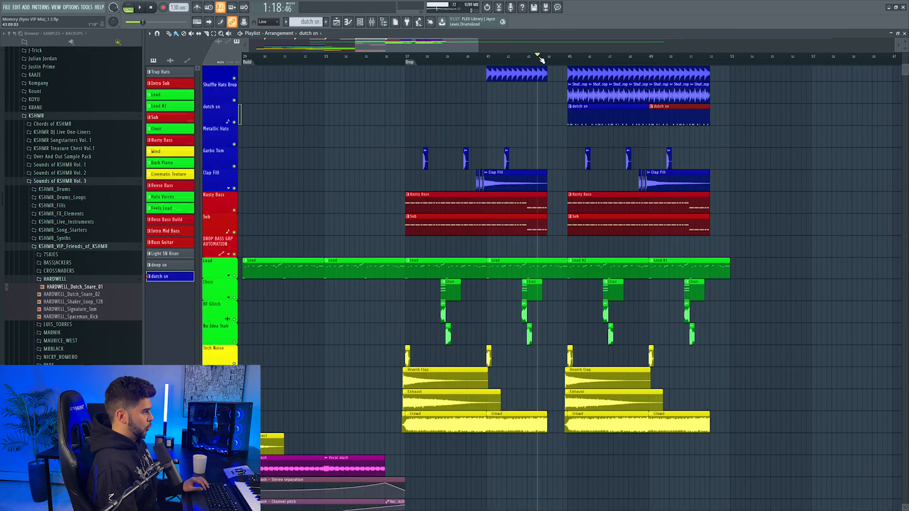
scroll(543, 58, "down", 3)
scroll(586, 91, "up", 3)
Play the transition between the Drop's halves and add a FabFilter Pro-Q 3 with mix level automation to the lead.
key("space")
left_click_drag(417, 45, 446, 45)
key("space")
left_click_drag(343, 325, 319, 288)
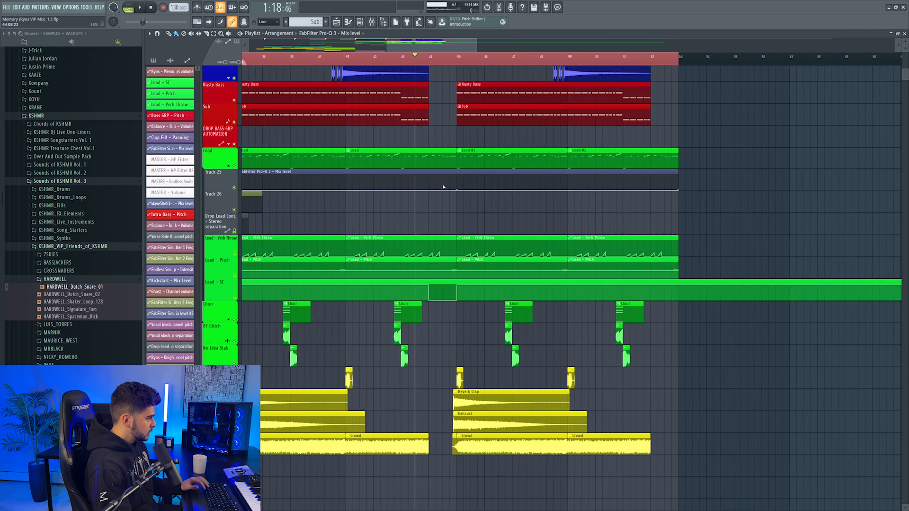
Raise the lead's Pro-Q 3 mix level automation only between bars 44 and 45, and play it back while checking the mixer.
key("space")
left_click_drag(430, 184, 459, 166)
right_click(459, 183)
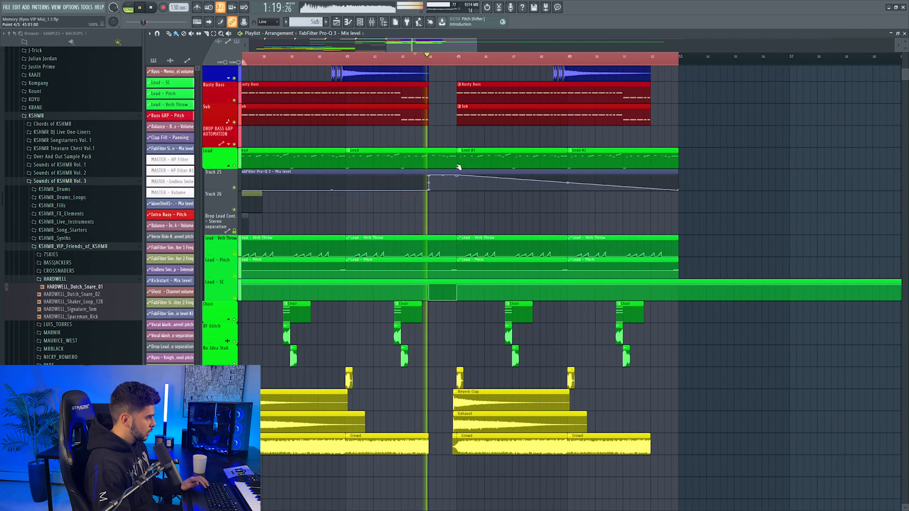
right_click(457, 185)
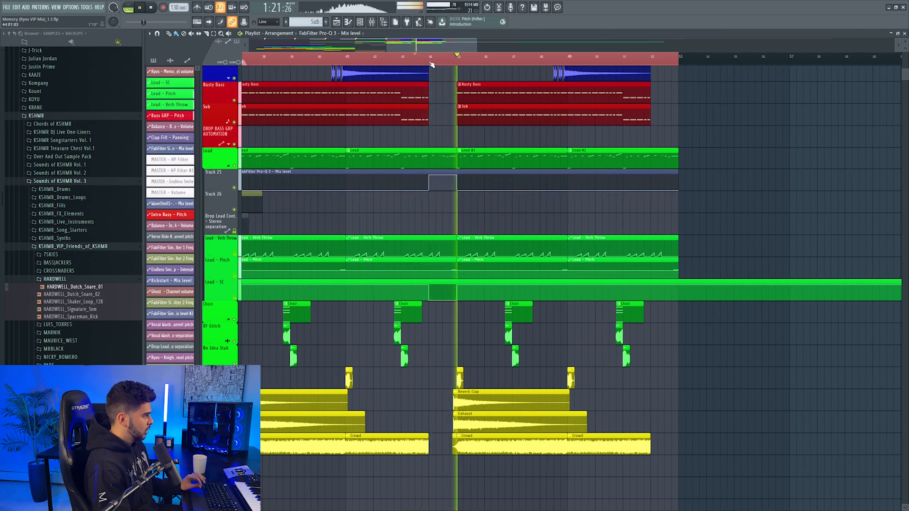
scroll(424, 61, "down", 2)
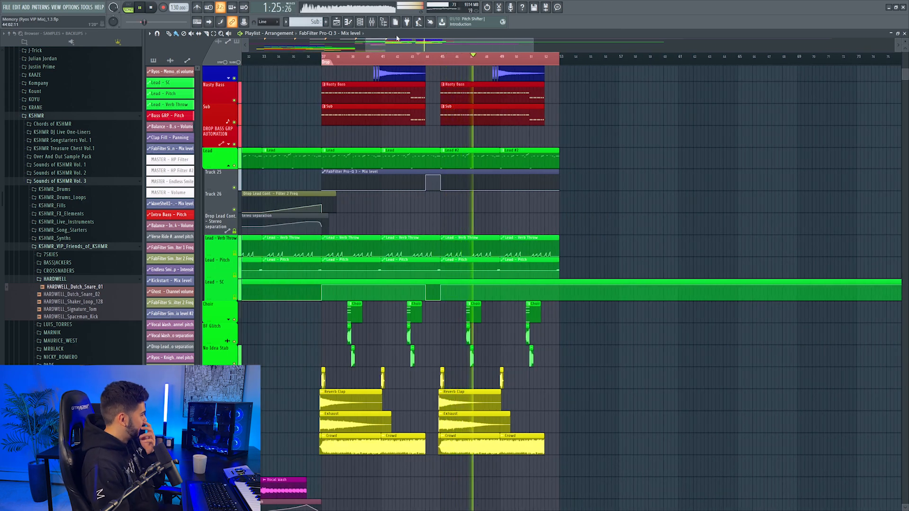
key("F9")
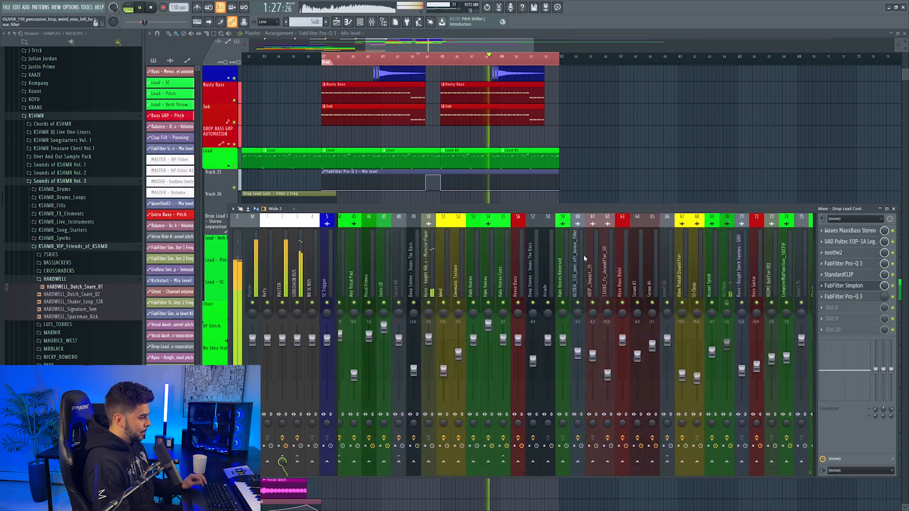
key("F9")
Add the Knight Risers Being Alive PD sample at the end of the Drop's second half and an Echo Impact at bar 52, and audition them.
scroll(473, 51, "left", 3)
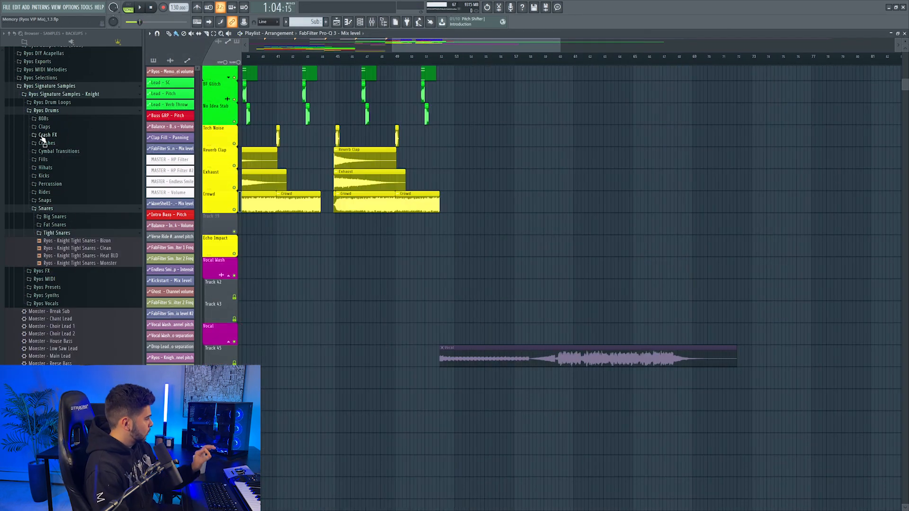
left_click(53, 270)
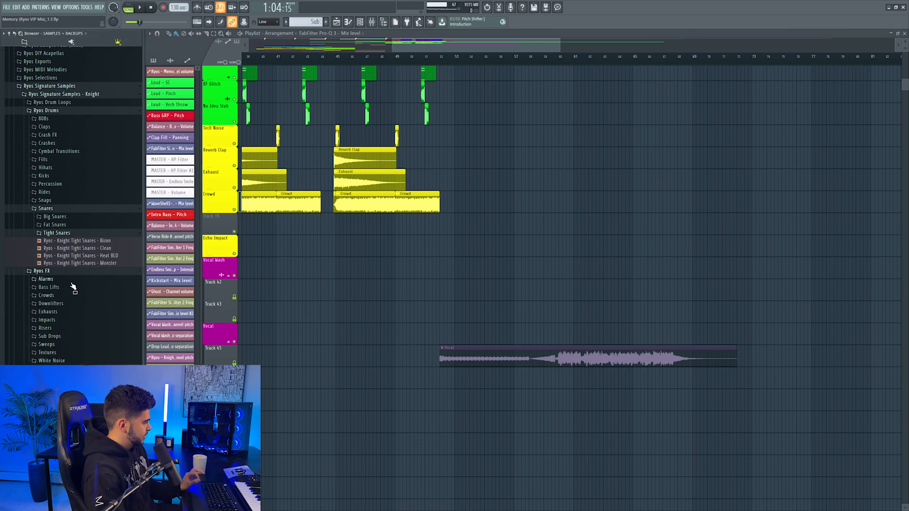
left_click(47, 238)
left_click_drag(78, 276, 373, 215)
left_click(423, 62)
left_click_drag(427, 229, 442, 228)
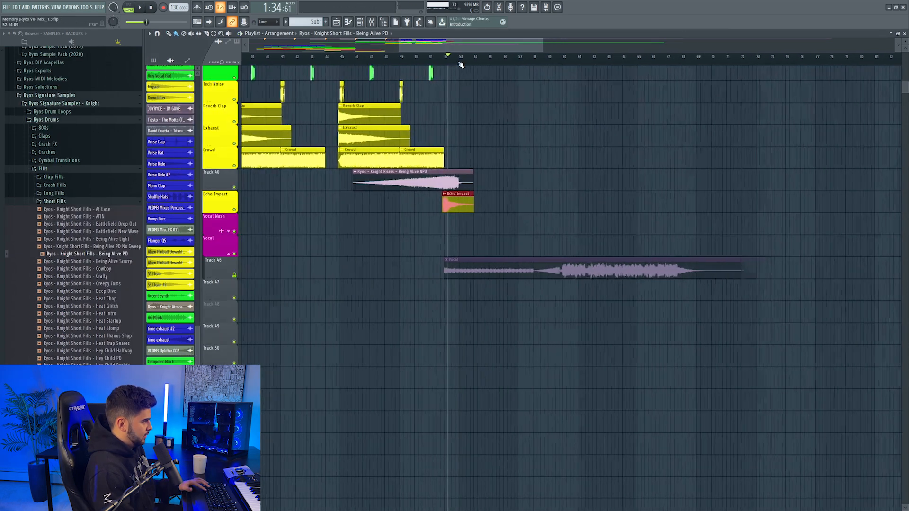
scroll(461, 65, "up", 2)
left_click(430, 58)
key("space")
key("space")
key("space")
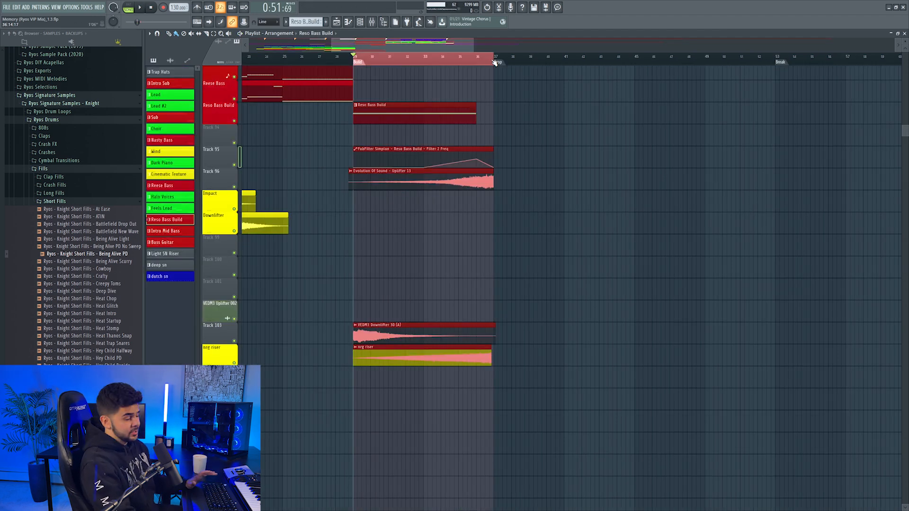
Create a pitch bend automation clip across the Build for the Sylenth1 that plays the Reso Bass Build pattern.
double_click(376, 111)
key("F6")
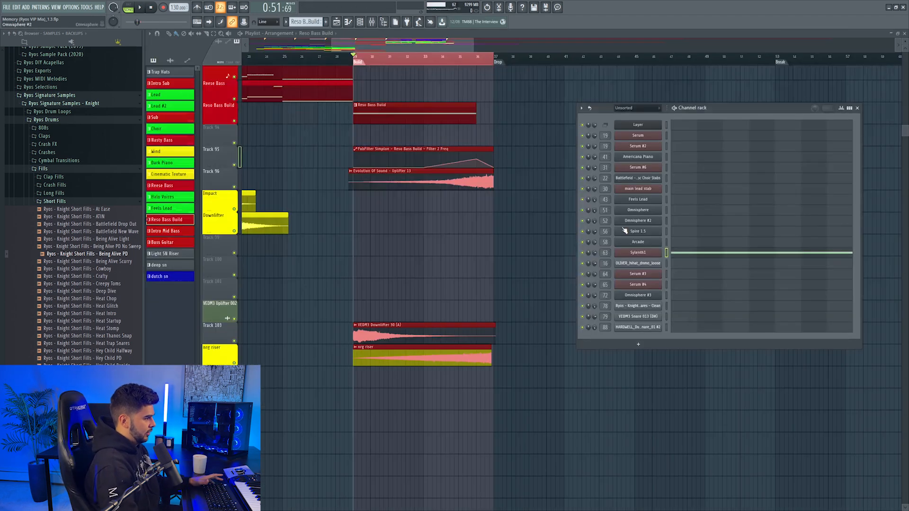
left_click(631, 253)
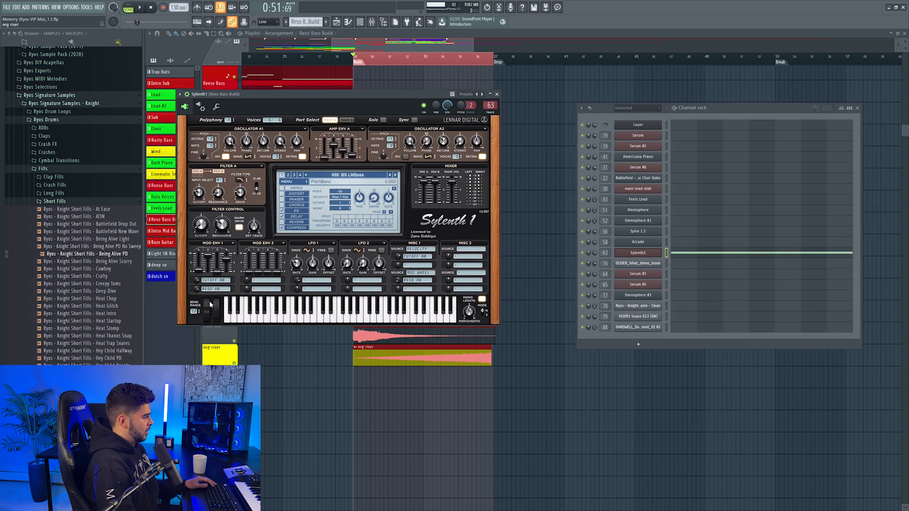
left_click(90, 7)
mouse_move(119, 103)
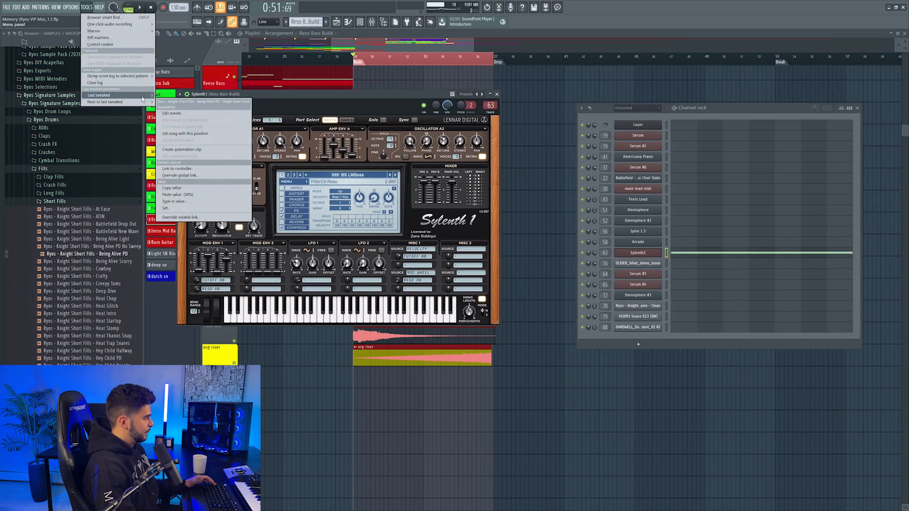
left_click(182, 142)
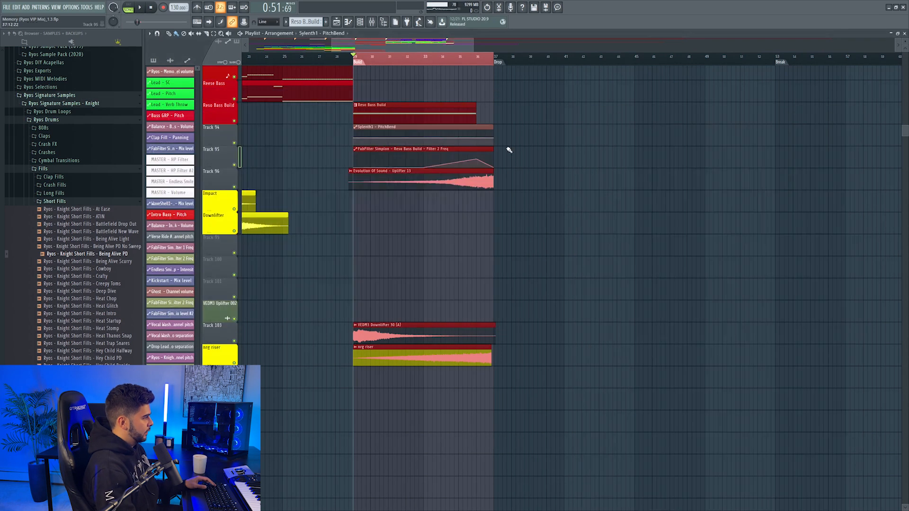
Edit the end point of the Sylenth1 PitchBend automation and add a point halfway through the Build at bar 33.
right_click(493, 139)
left_click(512, 251)
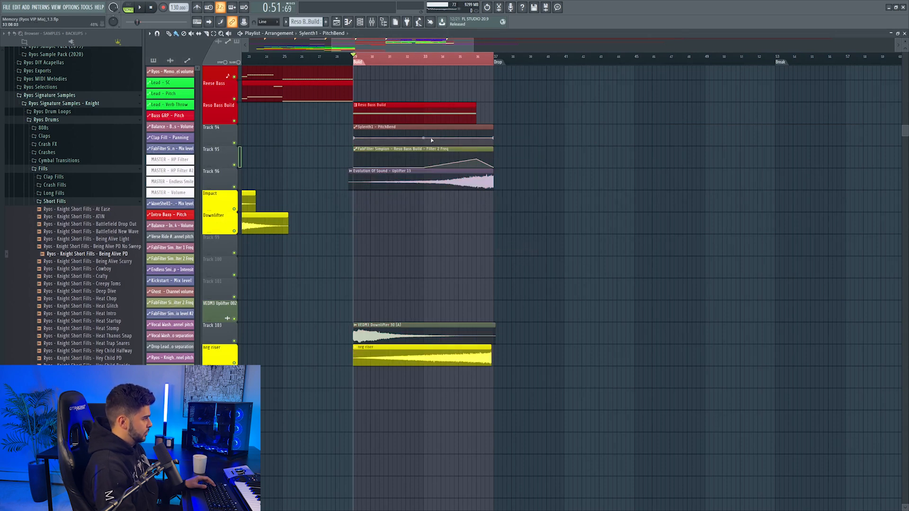
right_click(427, 135)
right_click(428, 134)
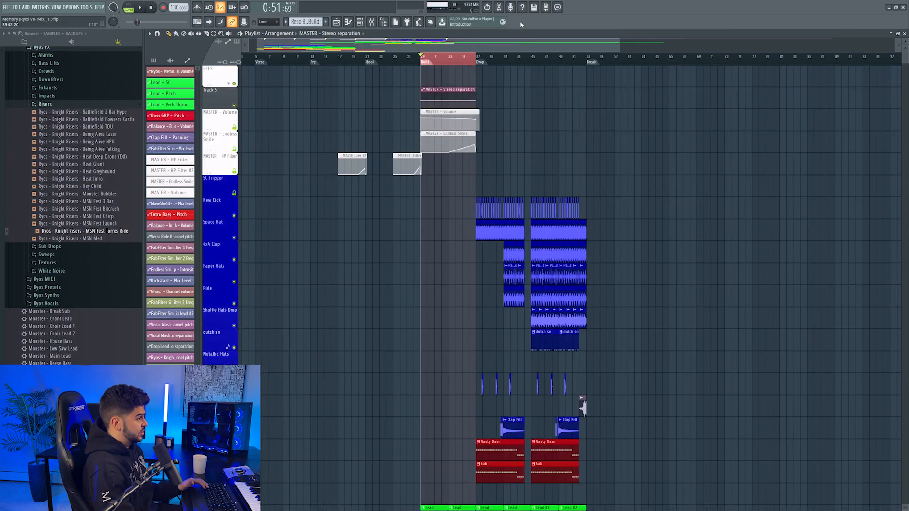
Shape the MASTER stereo separation automation to rise gradually across the Build and fall back just before the Drop at bar 37.
scroll(443, 100, "up", 4)
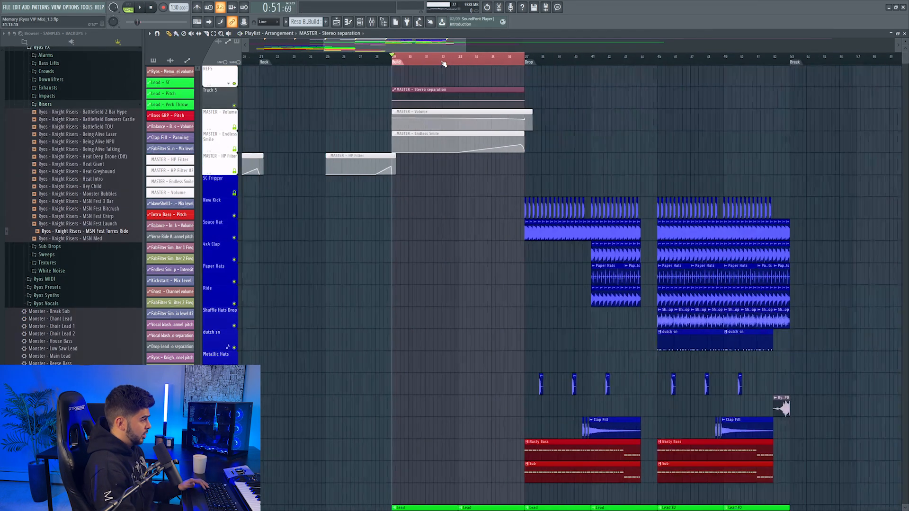
right_click(461, 99)
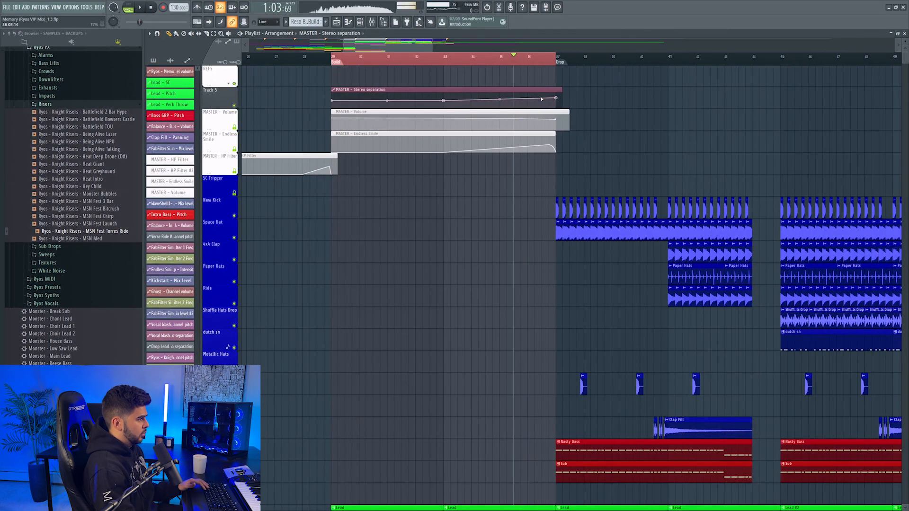
right_click(557, 102)
left_click(578, 217)
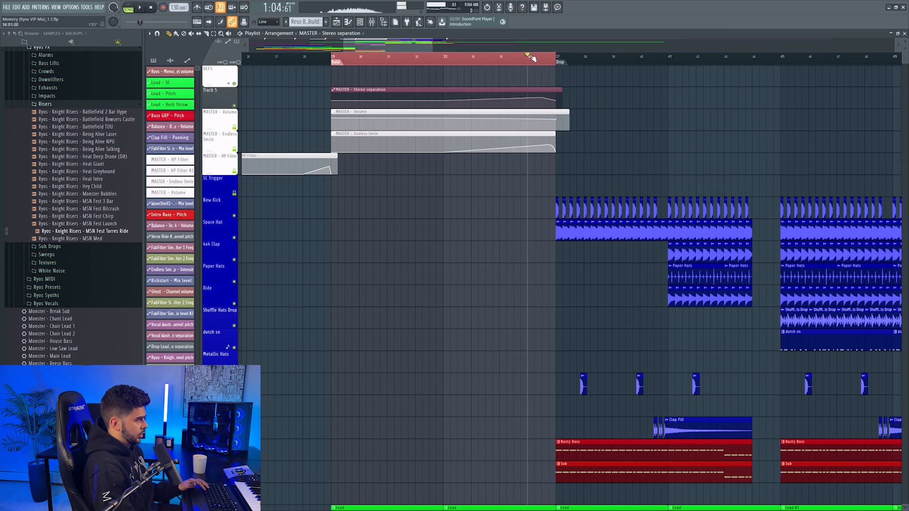
Play into the Drop and adjust the track options of the playlist track holding the MASTER stereo separation automation.
scroll(533, 57, "down", 3)
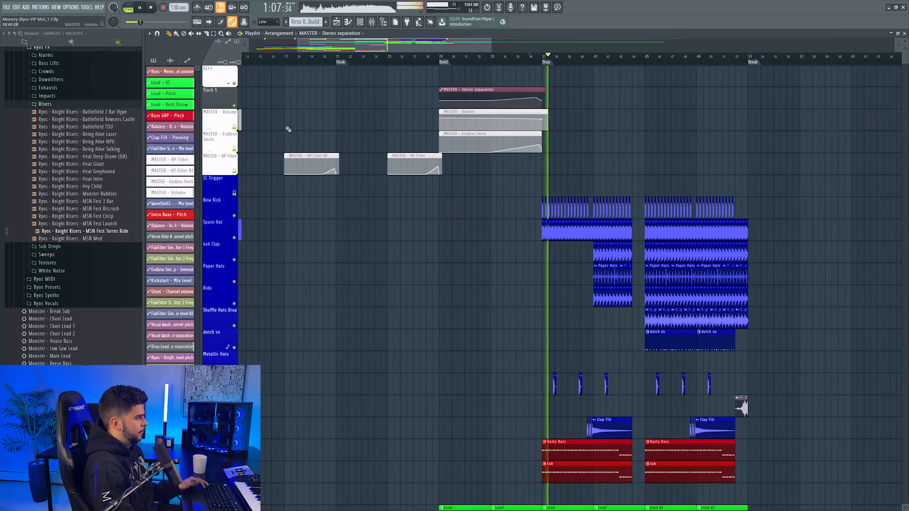
right_click(214, 90)
left_click(228, 111)
right_click(221, 90)
left_click(232, 90)
left_click(228, 86)
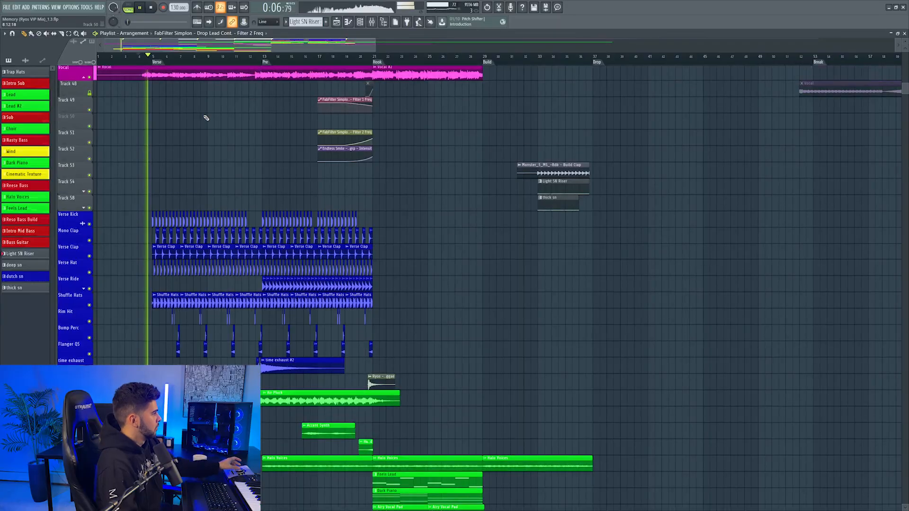
Play the track from the start of the Verse to the Hook, reviewing the clips on each track and the mixer levels.
scroll(203, 116, "up", 1)
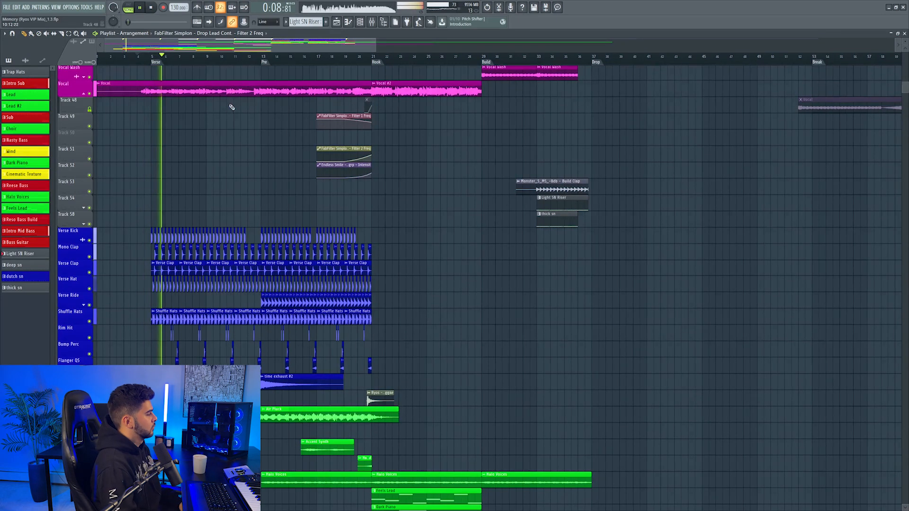
scroll(233, 104, "down", 8)
scroll(223, 112, "down", 1)
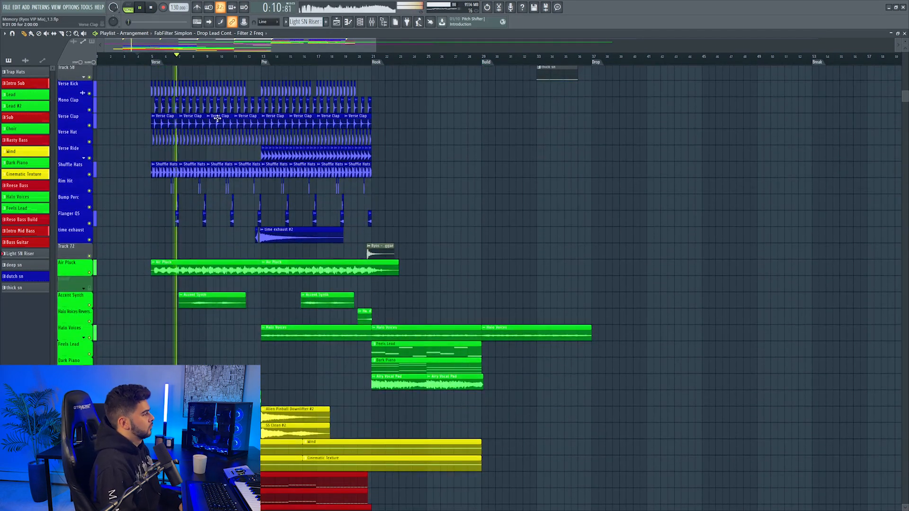
left_click(372, 24)
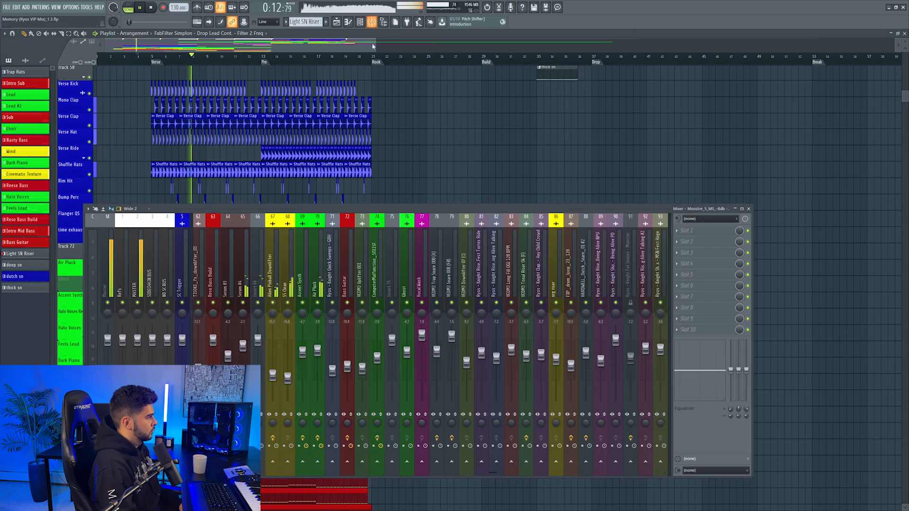
scroll(315, 277, "left", 15)
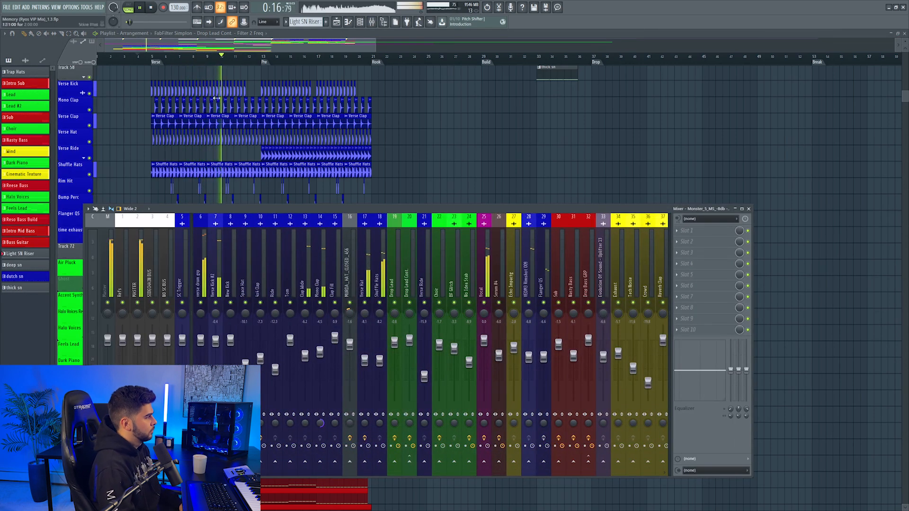
left_click(281, 49)
scroll(280, 51, "down", 2)
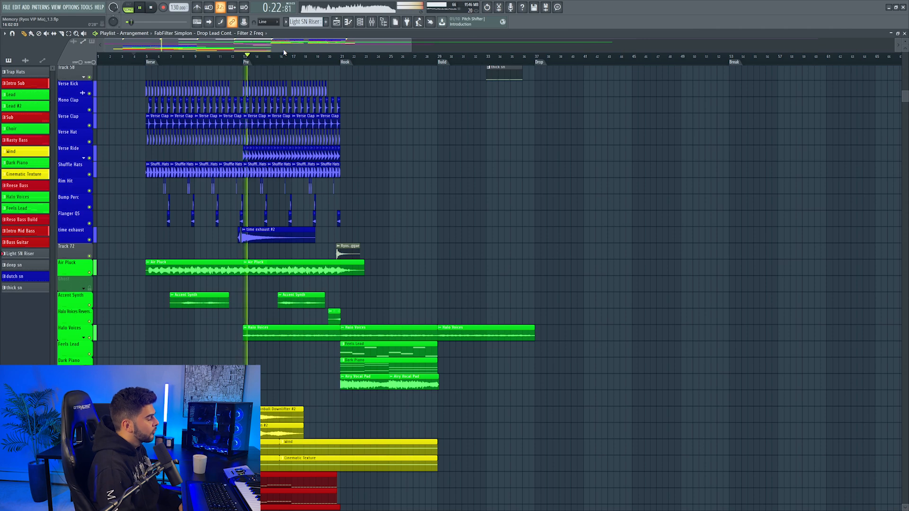
scroll(291, 109, "down", 4)
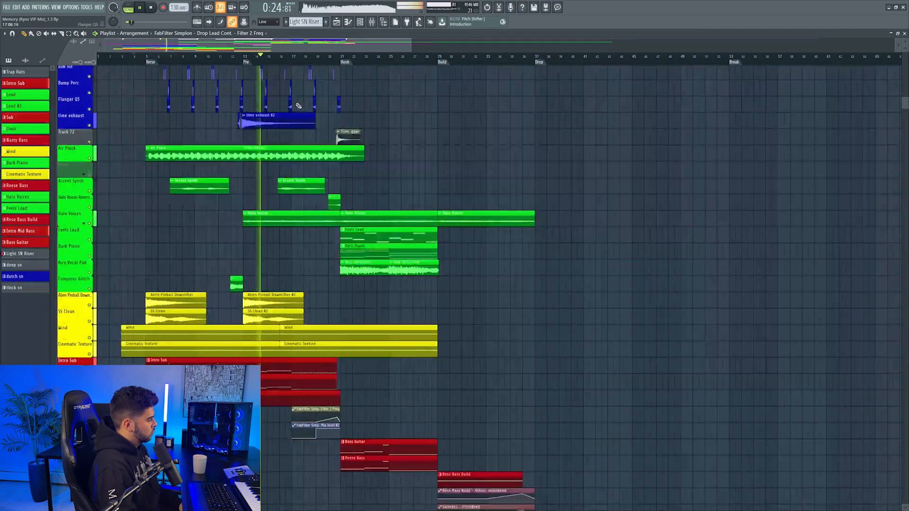
scroll(286, 133, "up", 4)
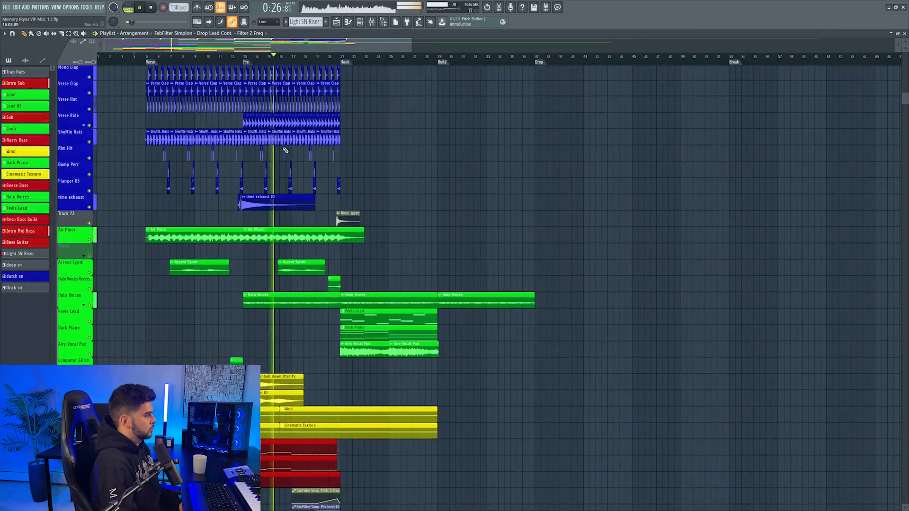
scroll(283, 148, "down", 3)
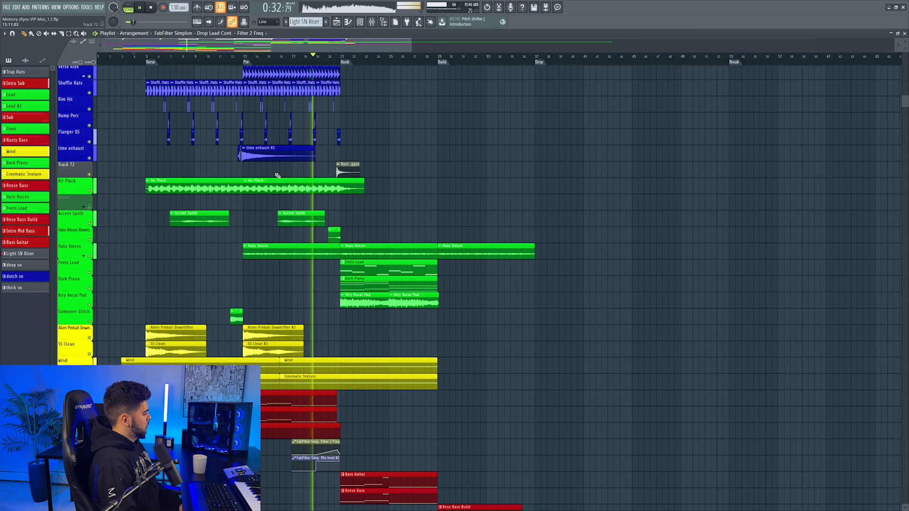
scroll(279, 177, "down", 6)
scroll(287, 183, "up", 3)
scroll(280, 181, "up", 8)
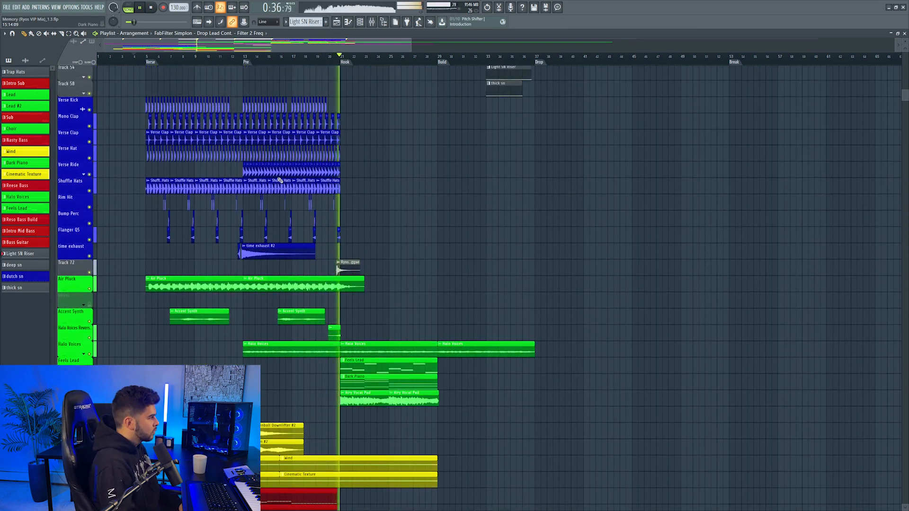
Play on through the Build and both halves of the Drop, reviewing the arrangement and the mixer levels.
left_click_drag(327, 48, 340, 48)
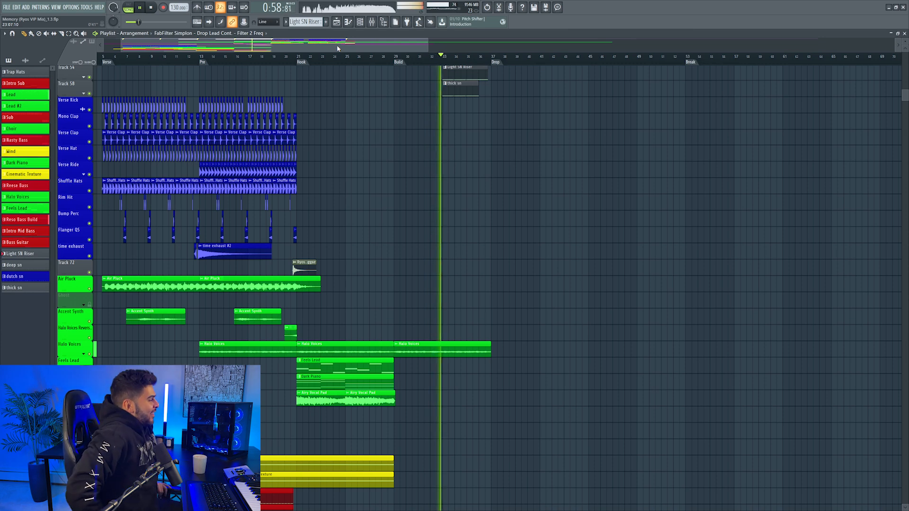
left_click_drag(338, 47, 405, 55)
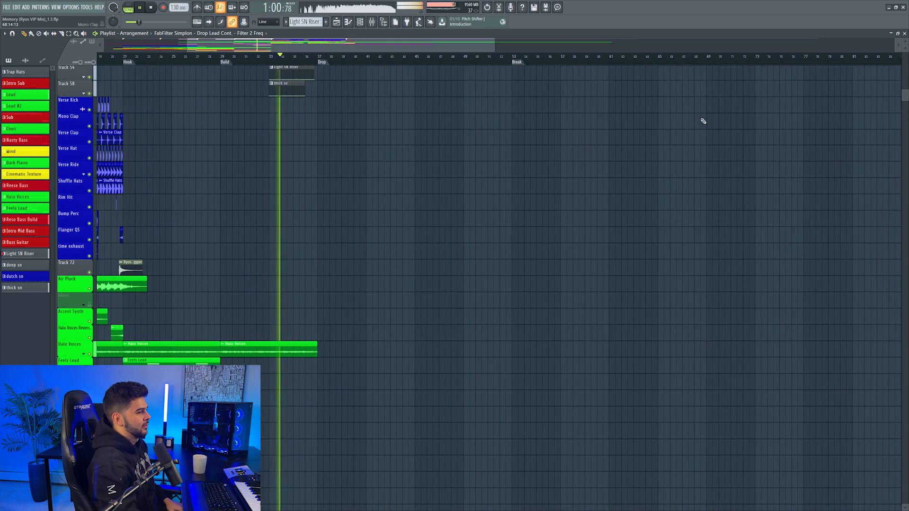
scroll(568, 120, "up", 3)
scroll(531, 118, "up", 10)
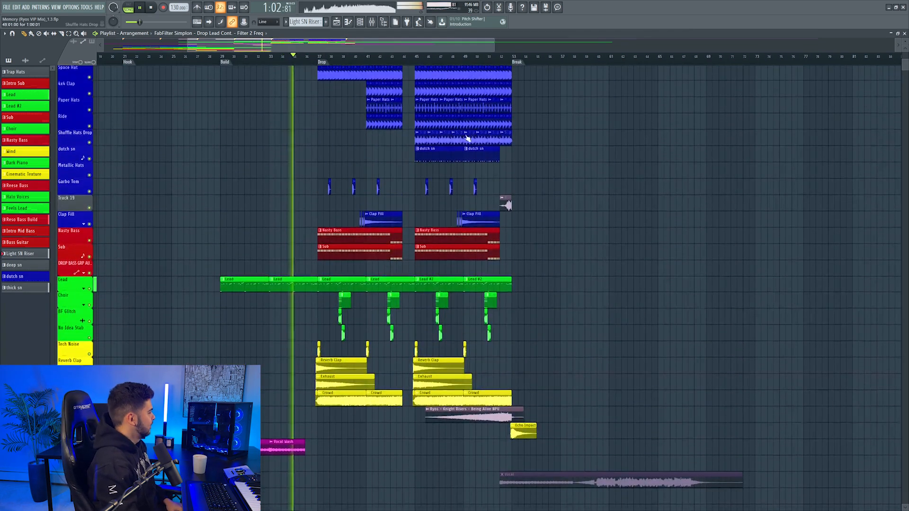
scroll(459, 133, "down", 3)
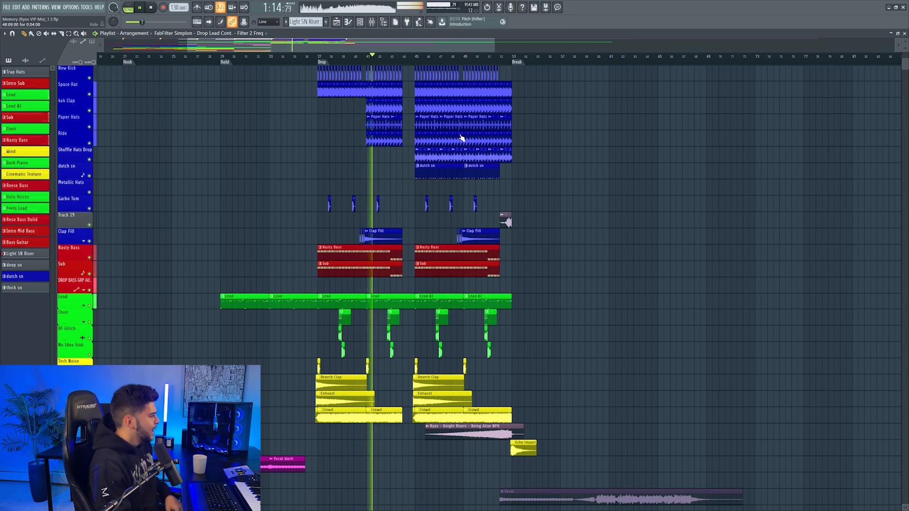
left_click_drag(422, 45, 457, 48)
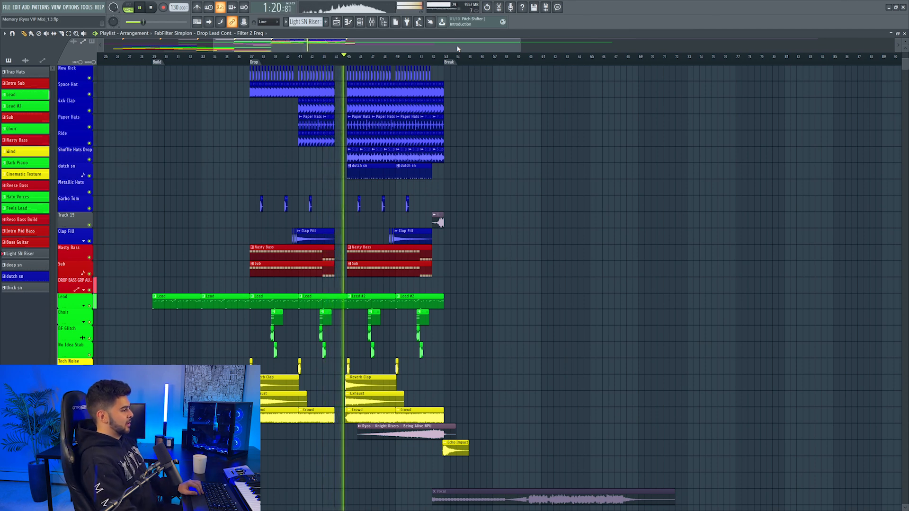
left_click(372, 23)
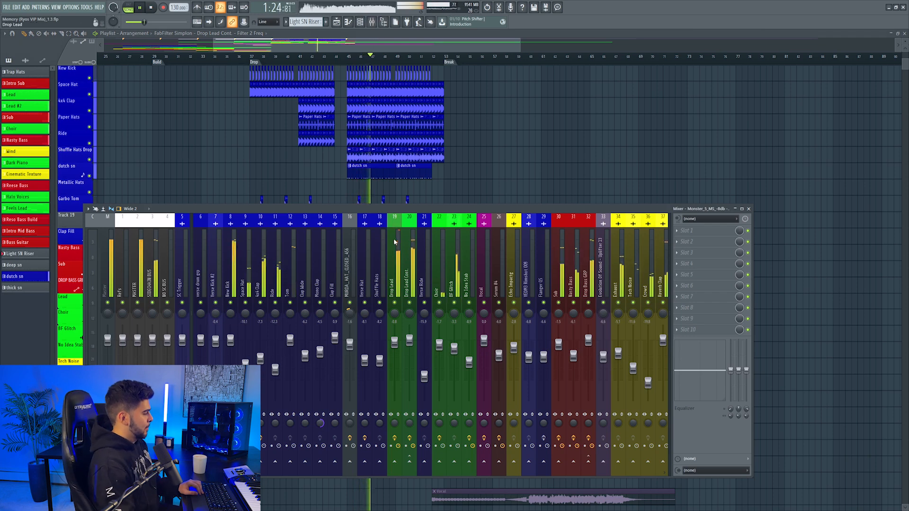
scroll(392, 244, "right", 10)
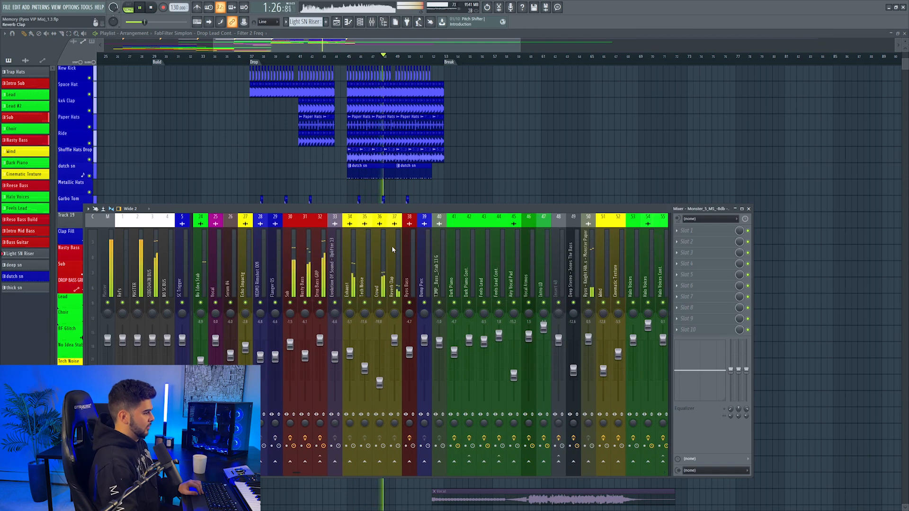
key("F9")
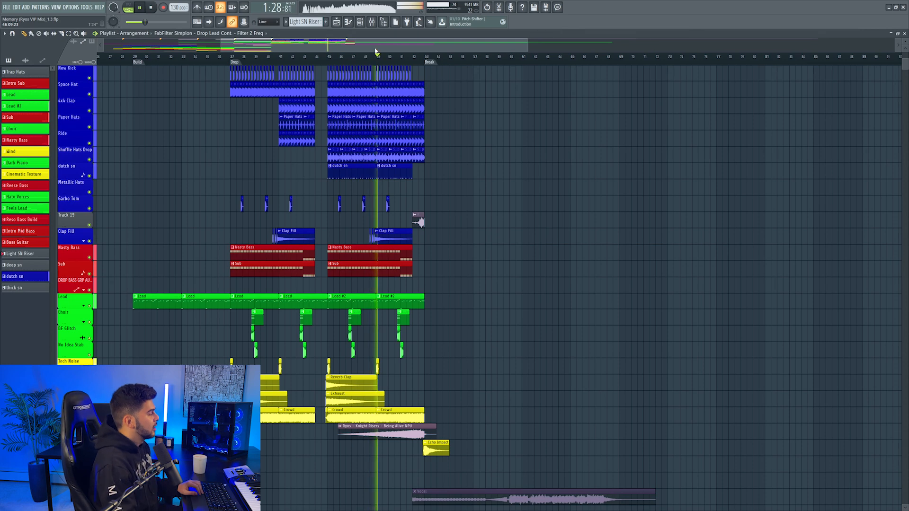